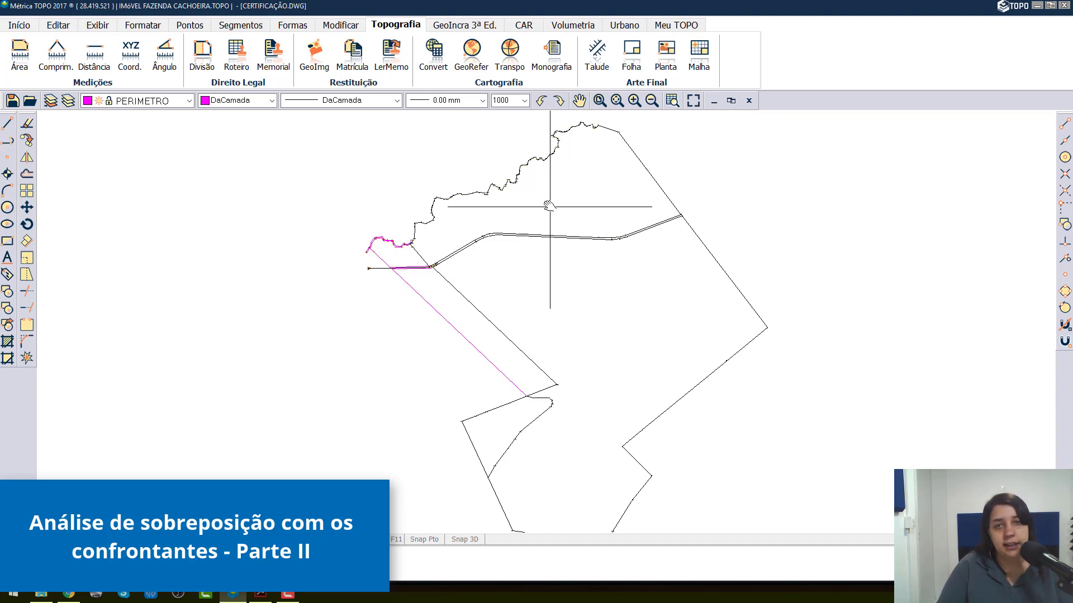
# Step: Examine the adjoining perimeter polylines and the overlapping points at vertex AK8-V-K713
pyautogui.click(404, 268)
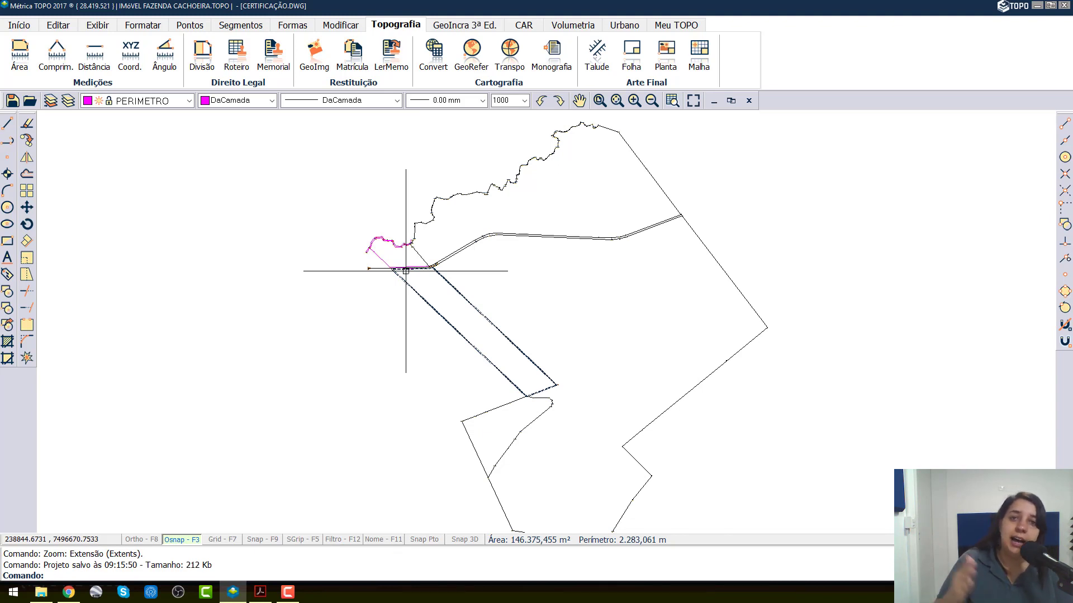
pyautogui.click(413, 252)
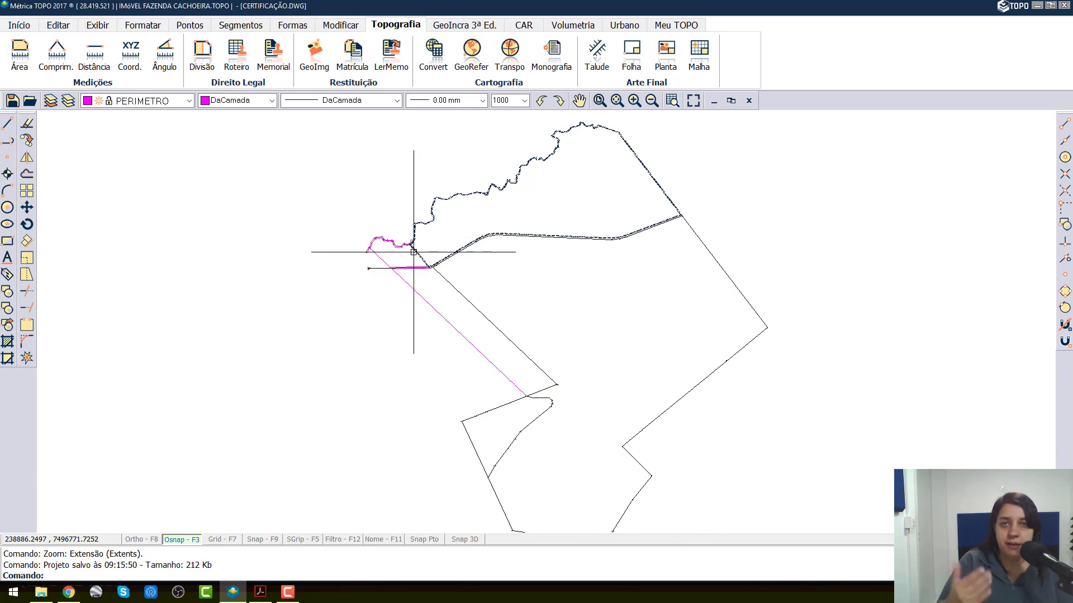
pyautogui.scroll(5, 411, 246)
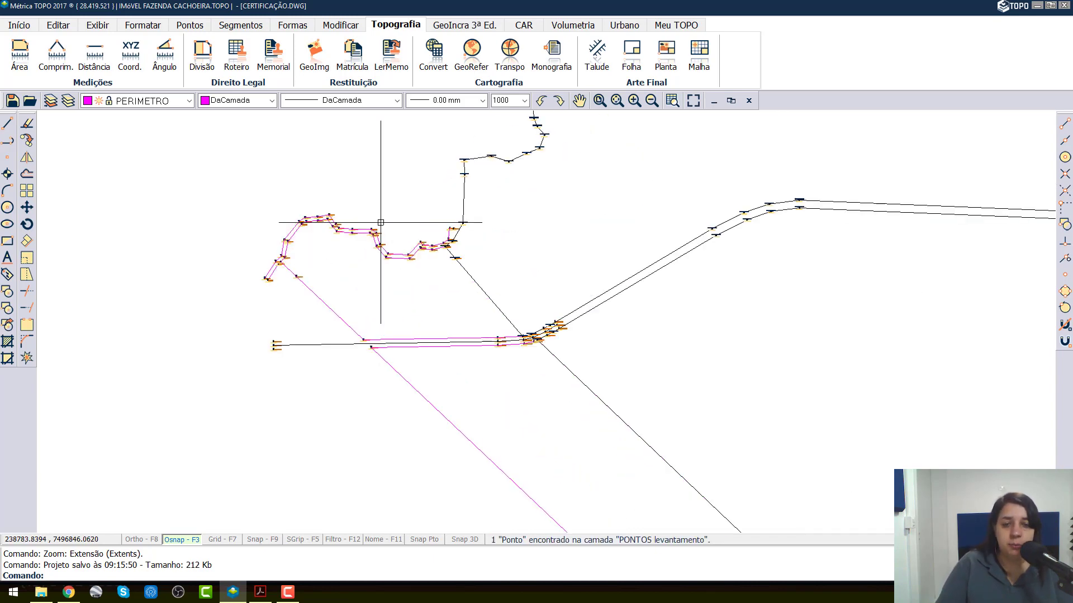
pyautogui.scroll(8, 468, 240)
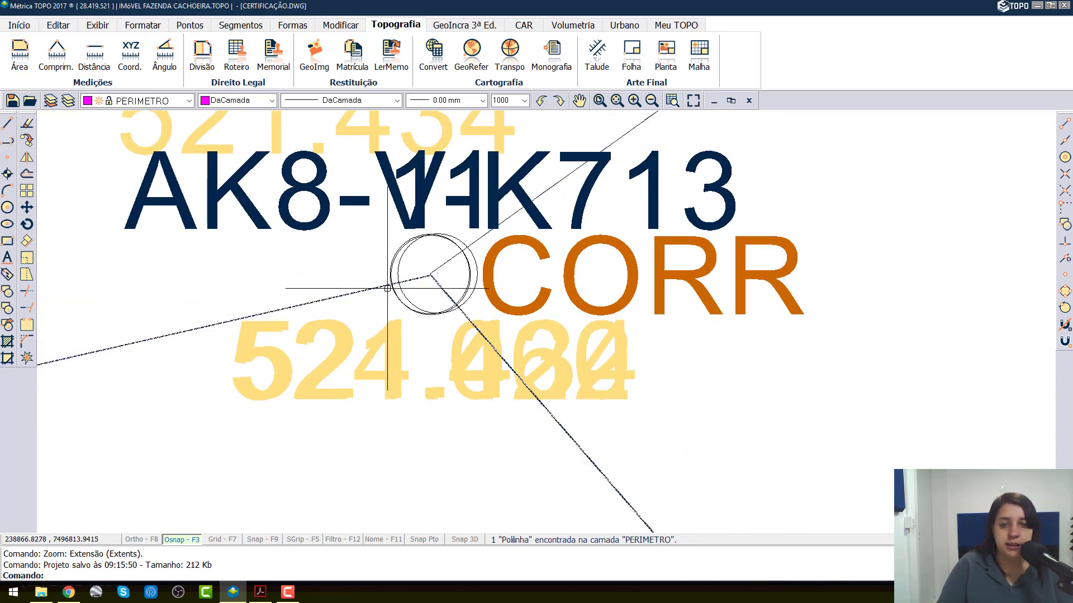
pyautogui.moveTo(387, 288)
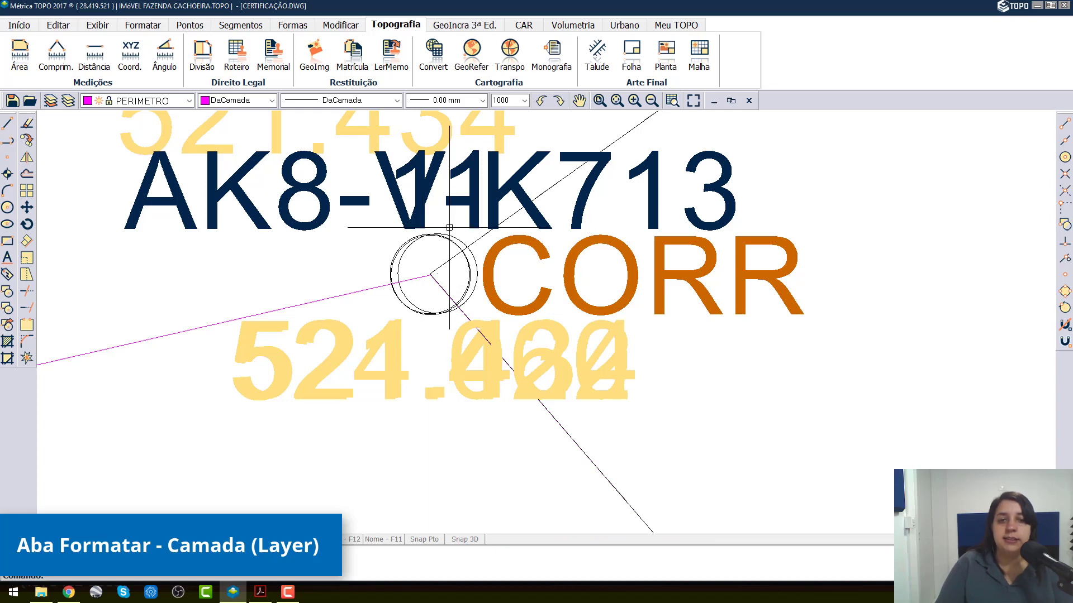
pyautogui.scroll(-6, 449, 227)
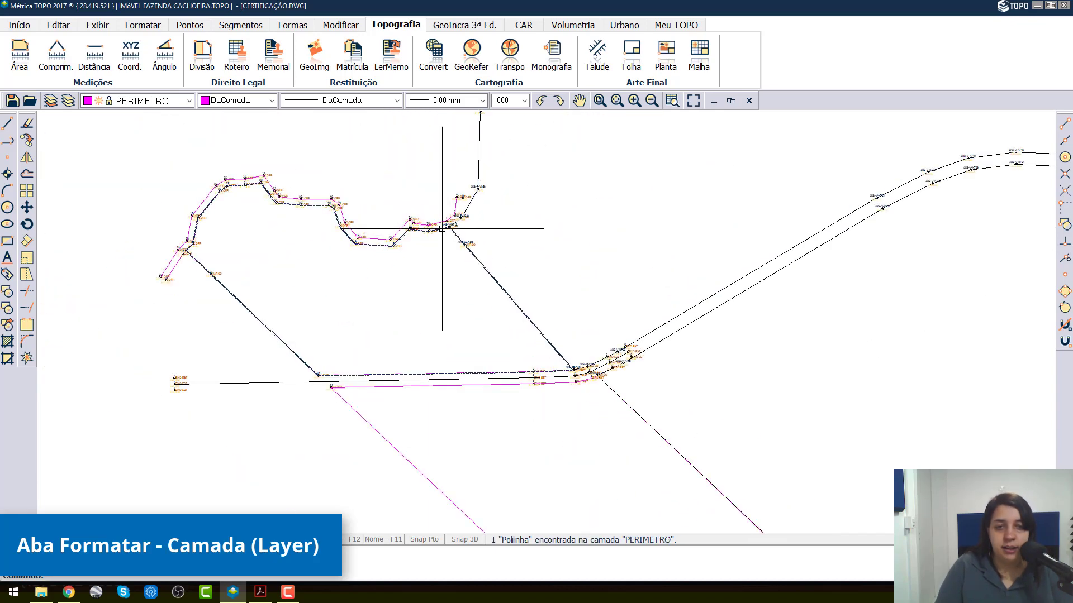
# Step: Create a layer named PONTOS_DESCARTADOS and switch off its visibility
pyautogui.click(144, 28)
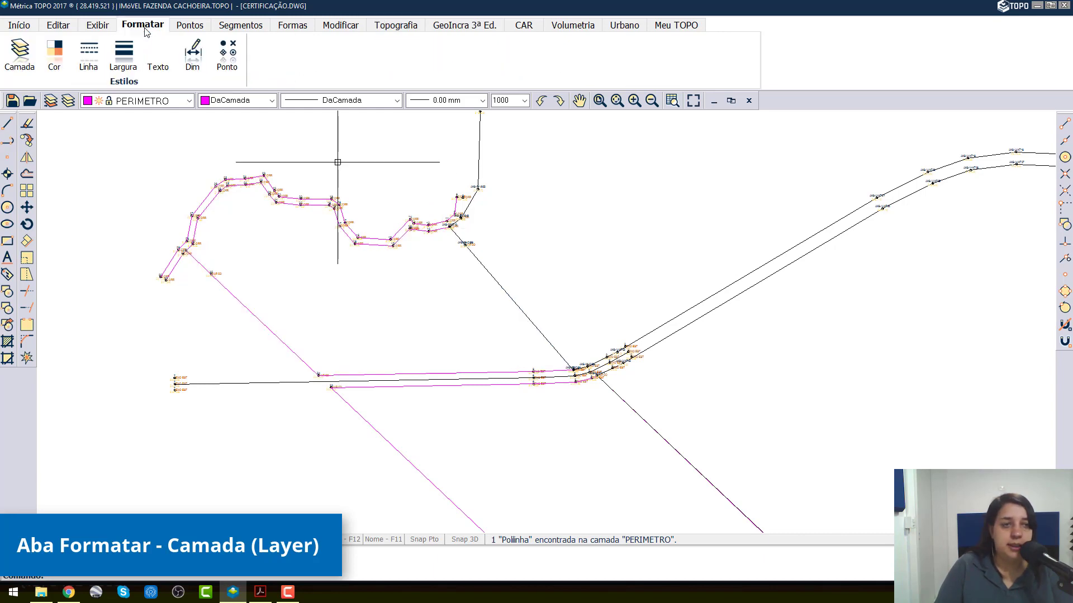
pyautogui.click(18, 51)
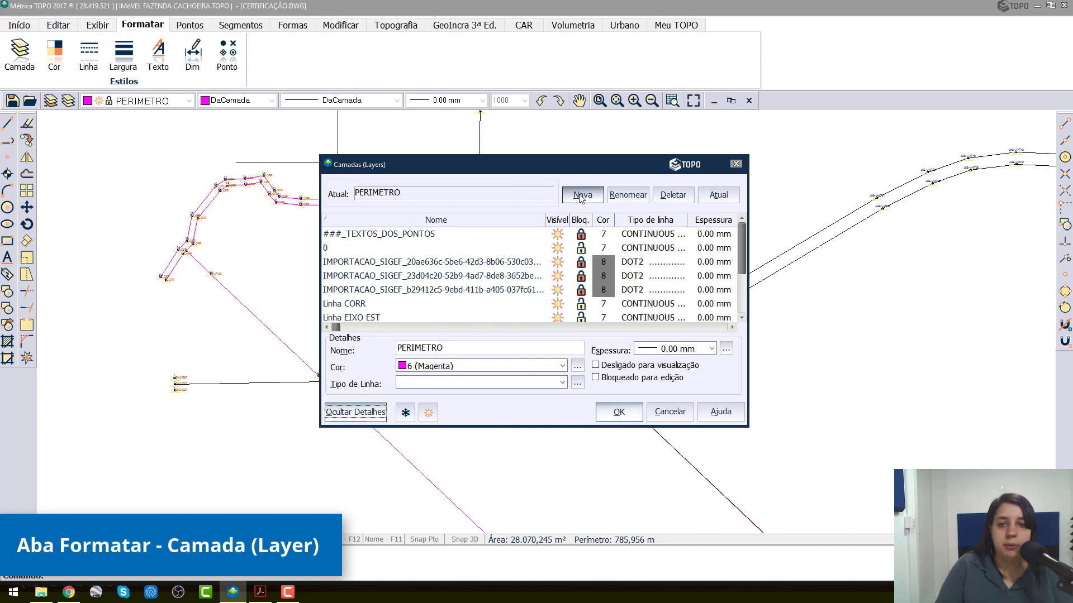
pyautogui.click(587, 194)
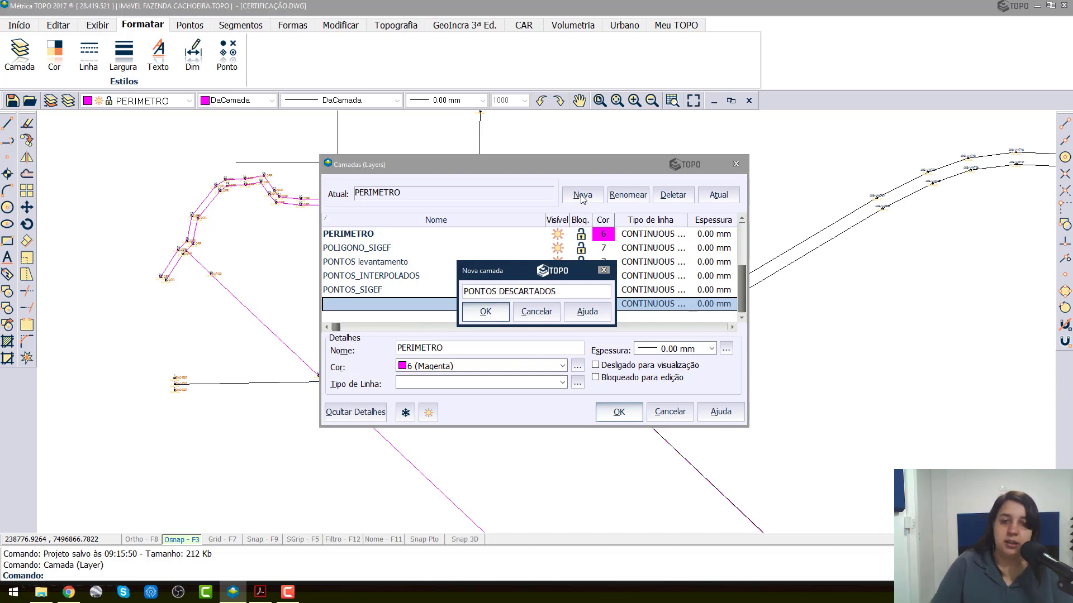
pyautogui.click(494, 316)
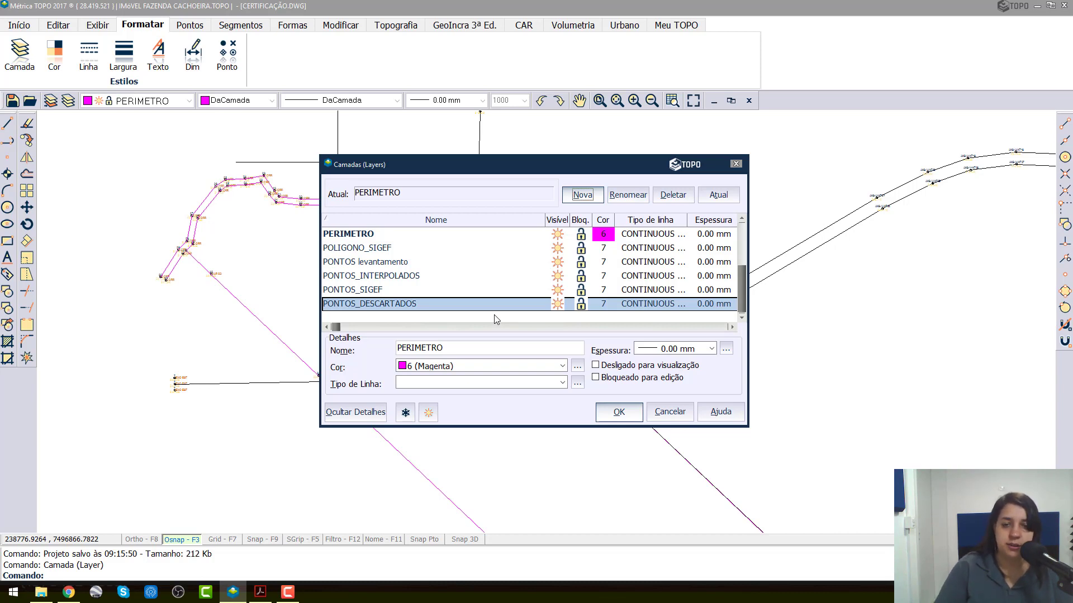
pyautogui.click(560, 306)
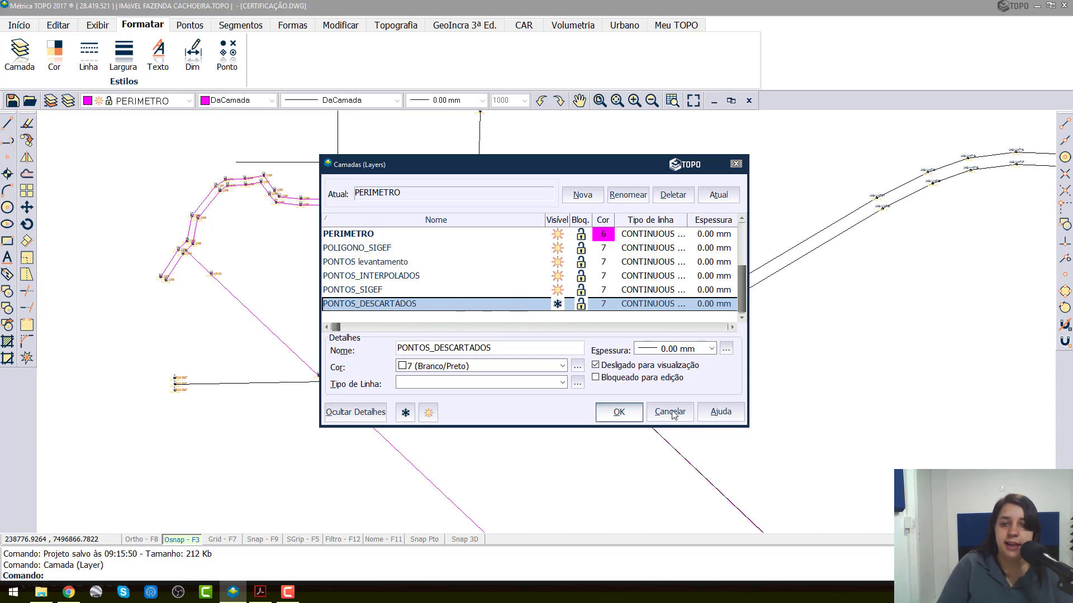
pyautogui.click(618, 414)
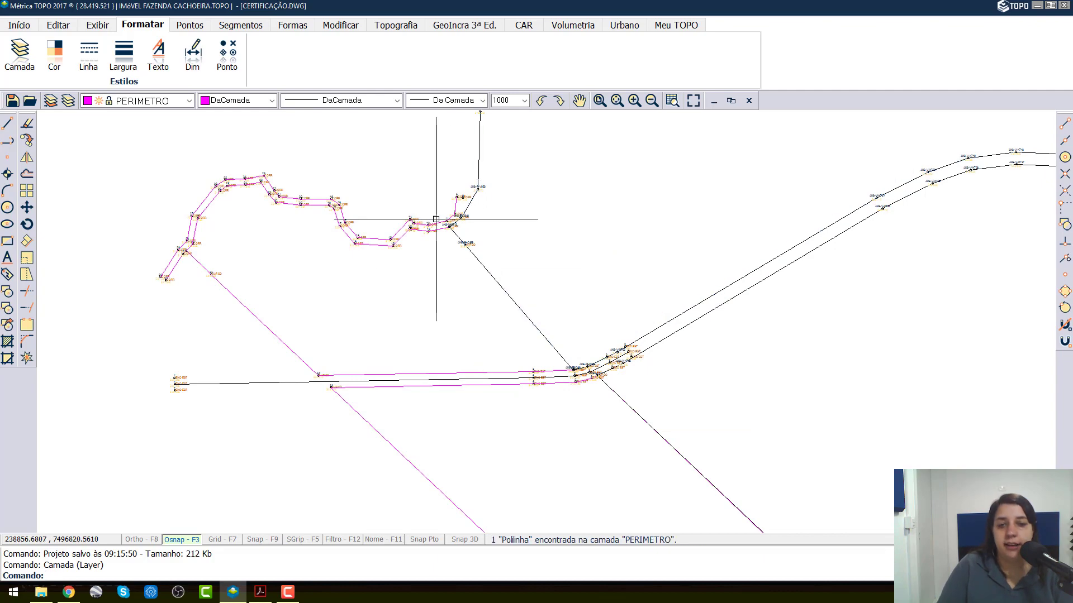
# Step: Pick out survey point 11 among the overlapping points at vertex AK8-V-K713 and inspect its point data
pyautogui.scroll(5, 486, 228)
pyautogui.scroll(3, 343, 219)
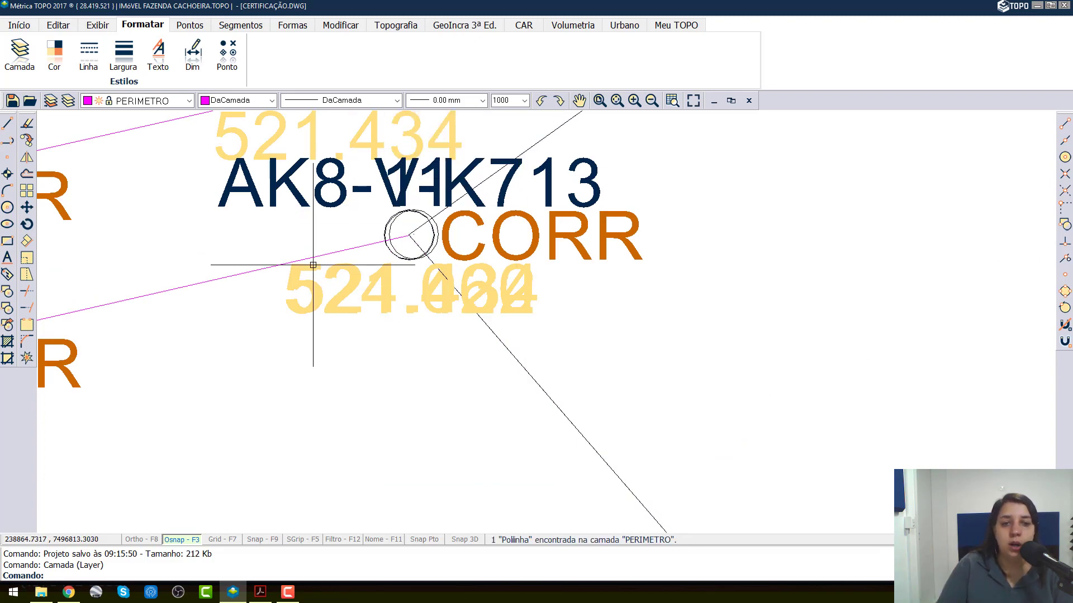
pyautogui.scroll(2, 389, 200)
pyautogui.scroll(2, 412, 249)
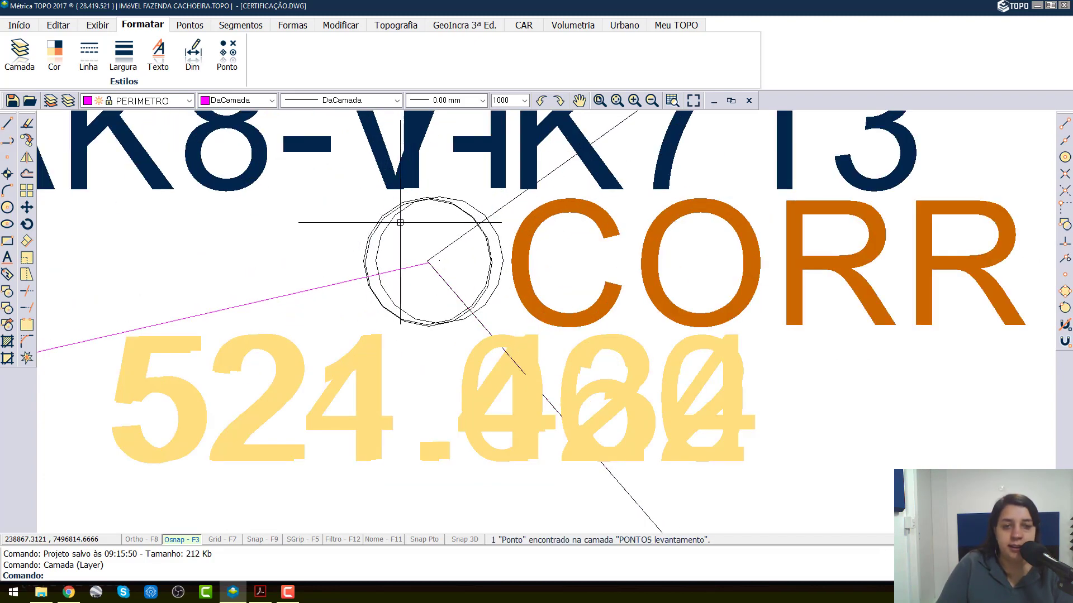
pyautogui.click(477, 212)
pyautogui.scroll(-3, 478, 211)
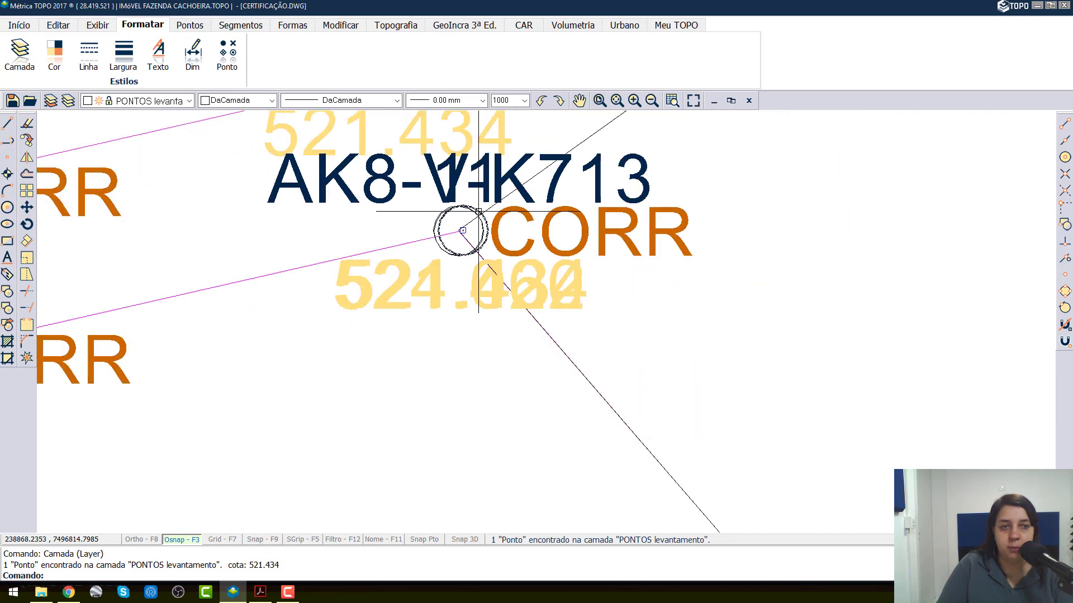
pyautogui.scroll(3, 478, 211)
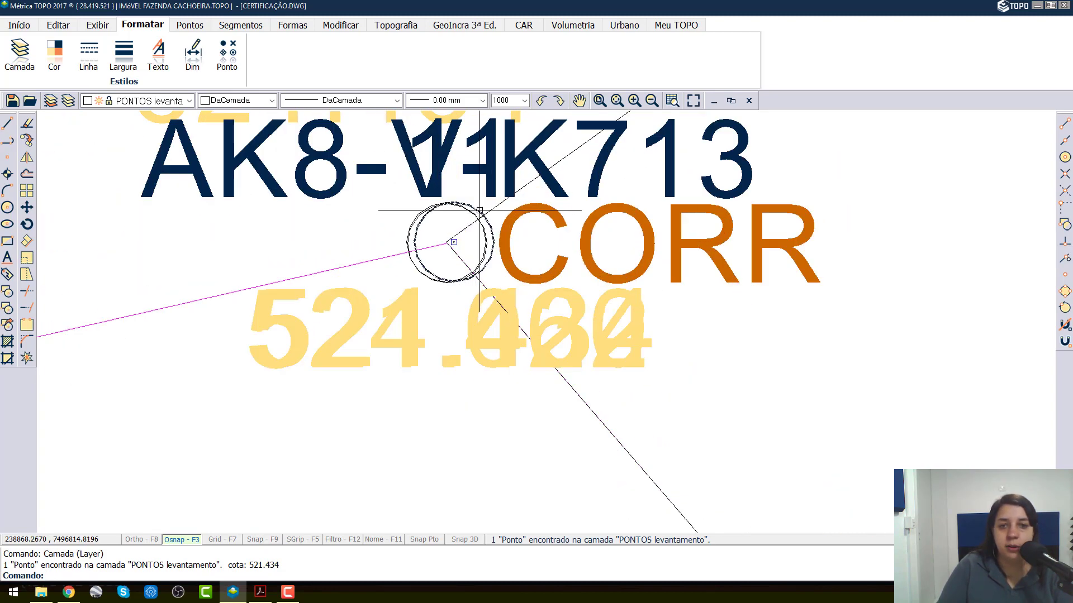
pyautogui.doubleClick(479, 211)
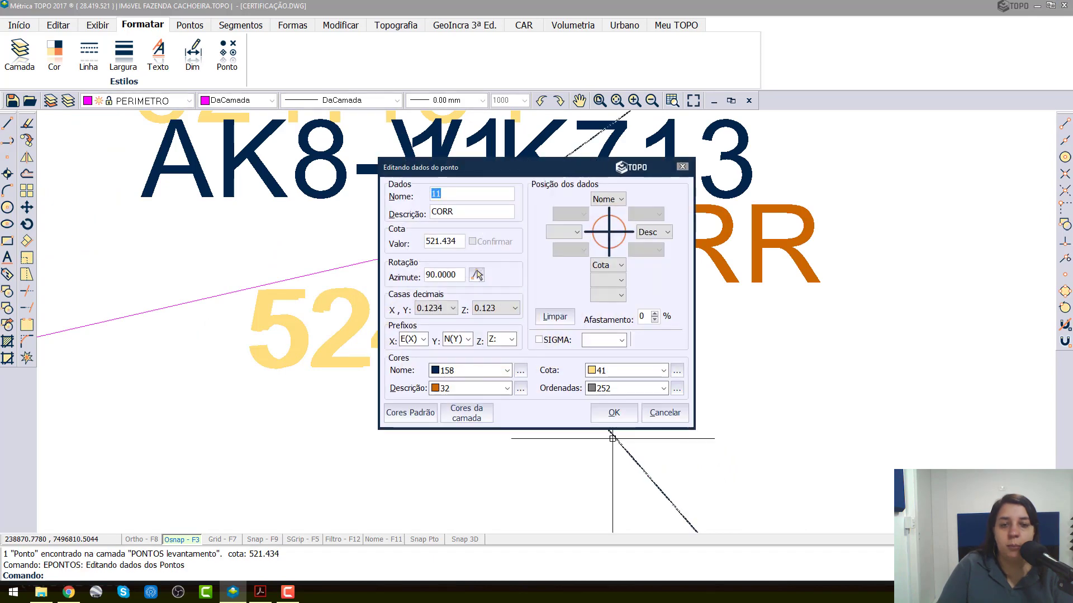
pyautogui.click(477, 275)
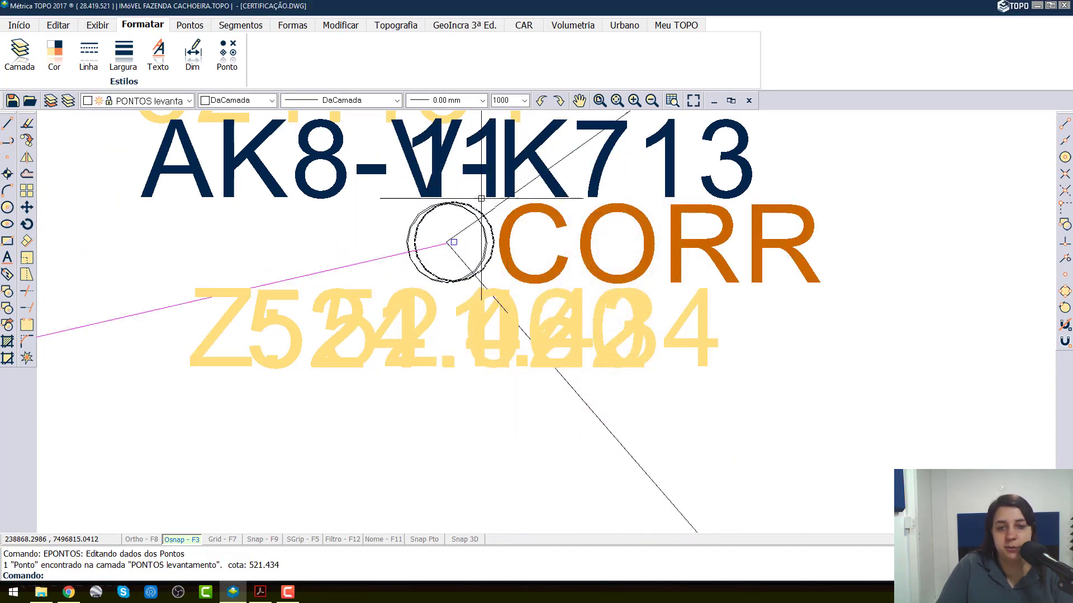
# Step: Move survey point 11 at vertex AK8-V-K713 to the PONTOS_DESCARTADOS layer
pyautogui.click(152, 101)
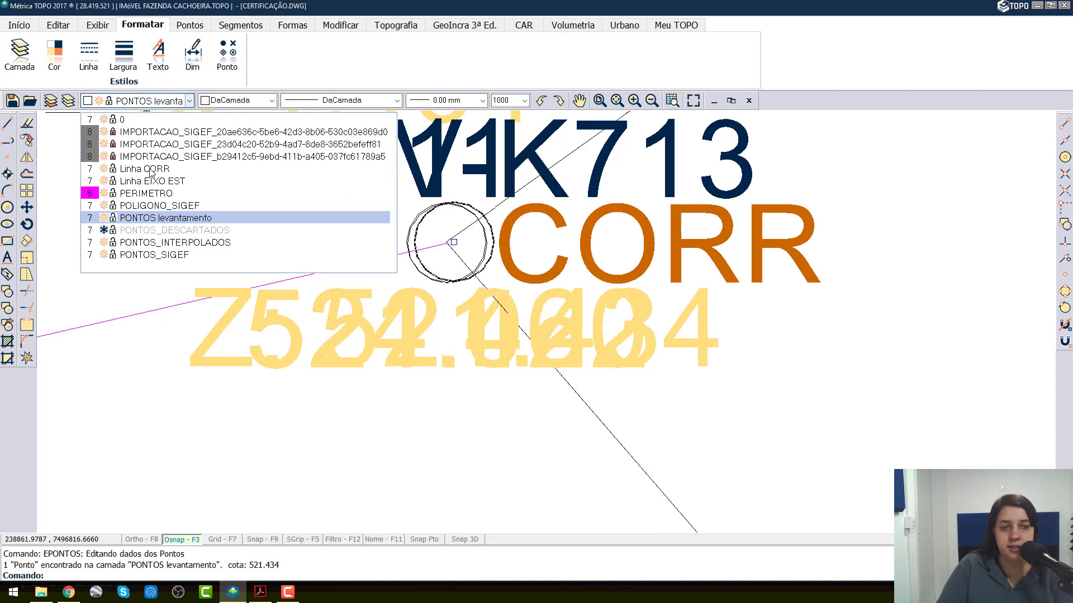
pyautogui.click(178, 231)
pyautogui.click(642, 340)
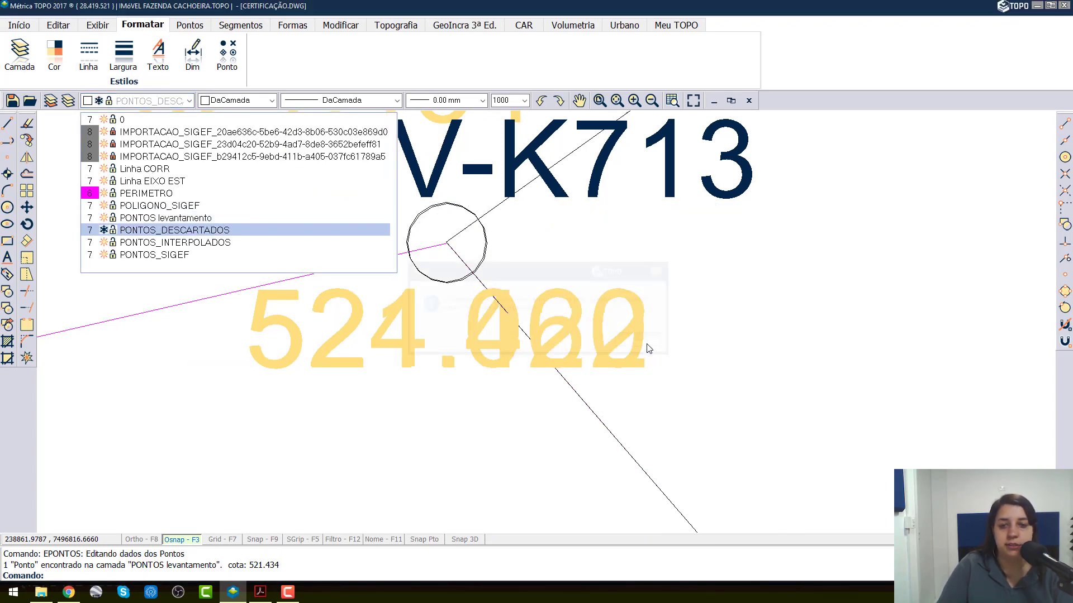
# Step: Identify the PONTOS_INTERPOLADOS point overlapping SIGEF vertex AK8-V-K713 and move it to the PONTOS_DESCARTADOS layer
pyautogui.scroll(4, 436, 235)
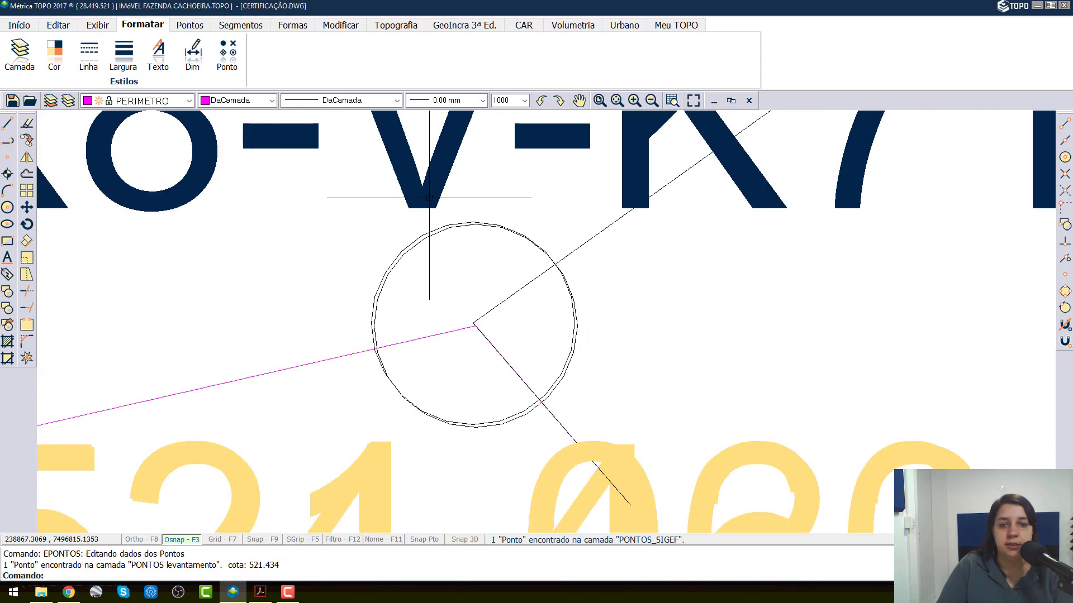
pyautogui.click(454, 184)
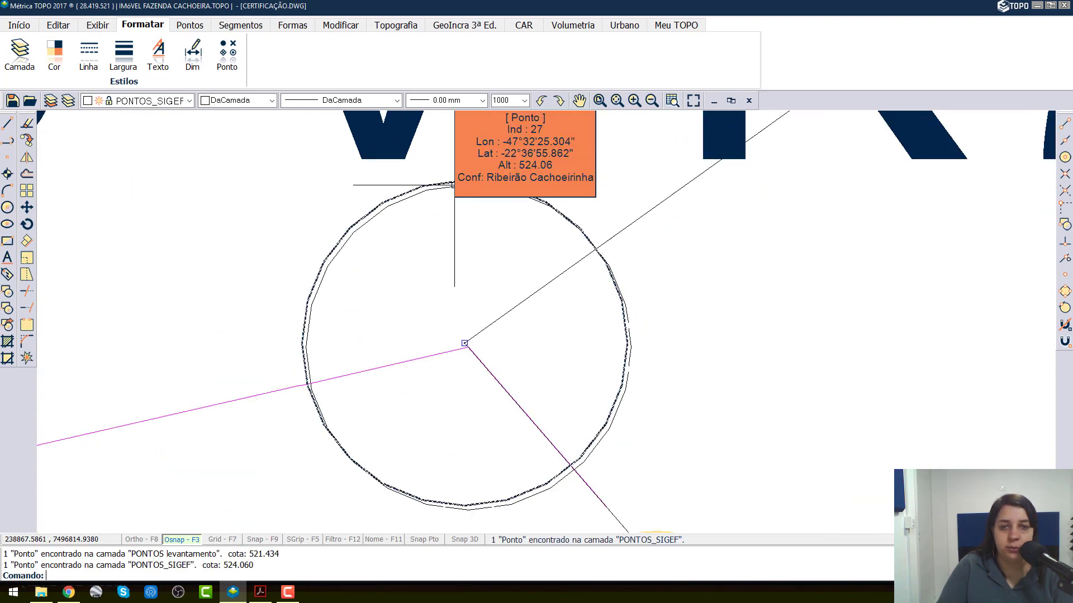
pyautogui.click(444, 189)
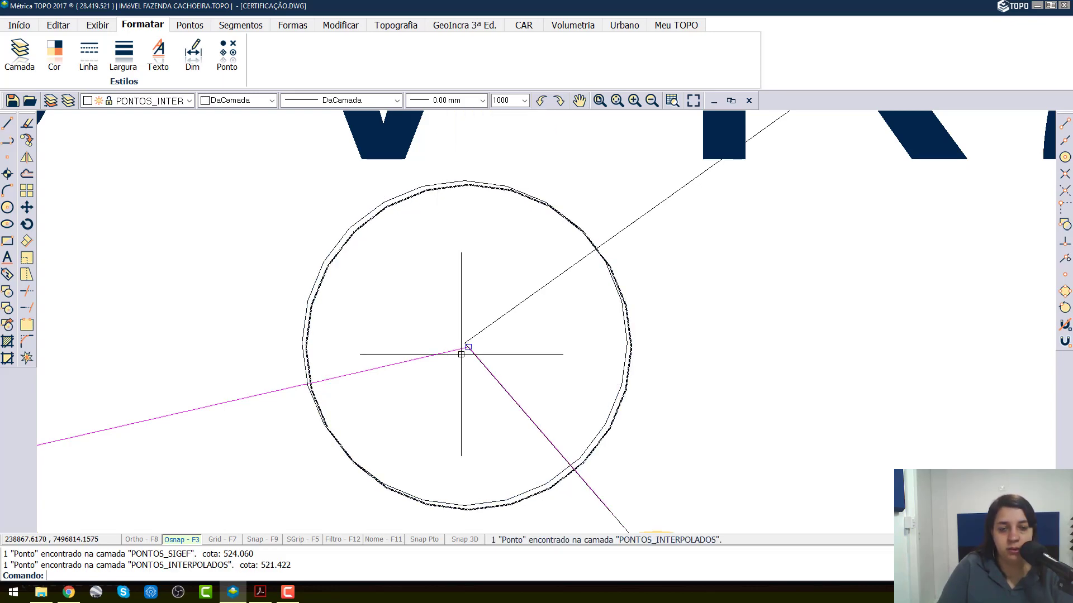
pyautogui.scroll(-4, 471, 330)
pyautogui.scroll(-3, 471, 322)
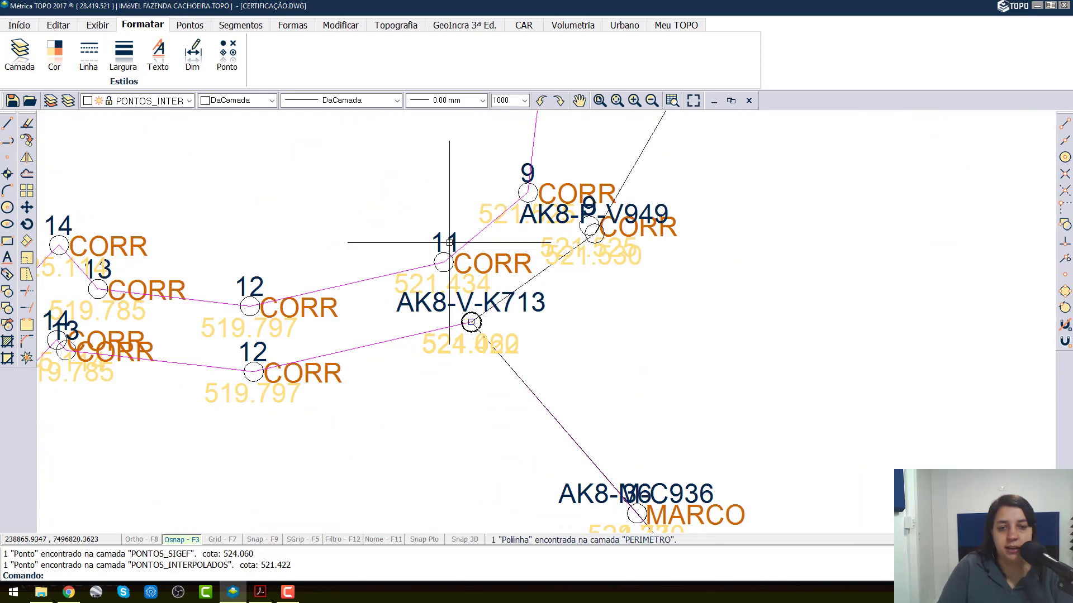
pyautogui.click(150, 101)
pyautogui.click(186, 231)
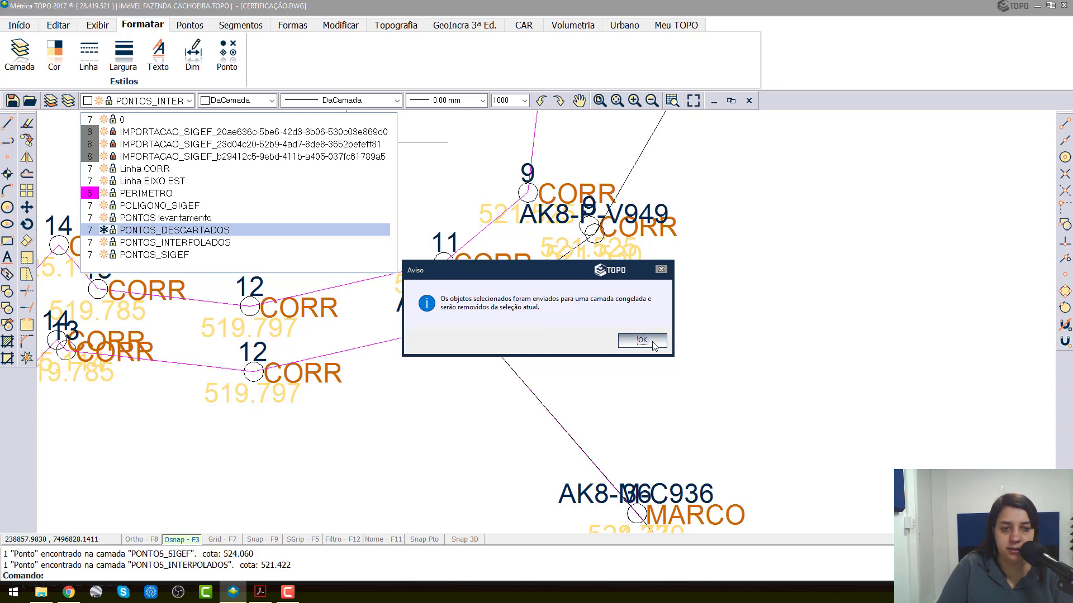
pyautogui.click(653, 344)
# Step: Check vertex AK8-V-K713 for remaining duplicate points and compare how the perimeter and SIGEF polylines meet there
pyautogui.scroll(2, 472, 280)
pyautogui.scroll(2, 479, 319)
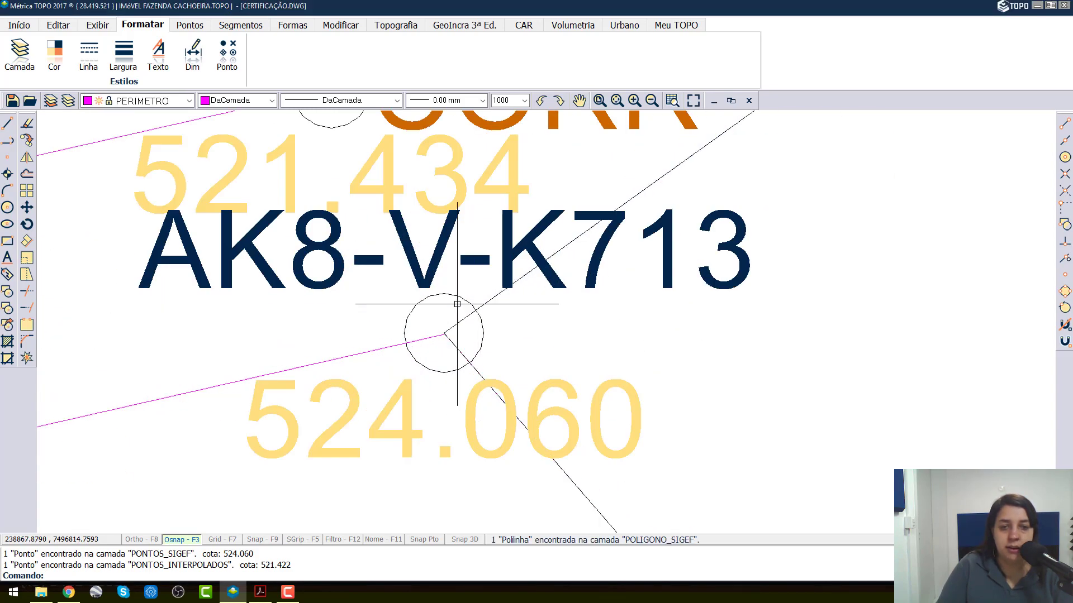
pyautogui.click(453, 292)
pyautogui.click(471, 281)
pyautogui.scroll(2, 439, 258)
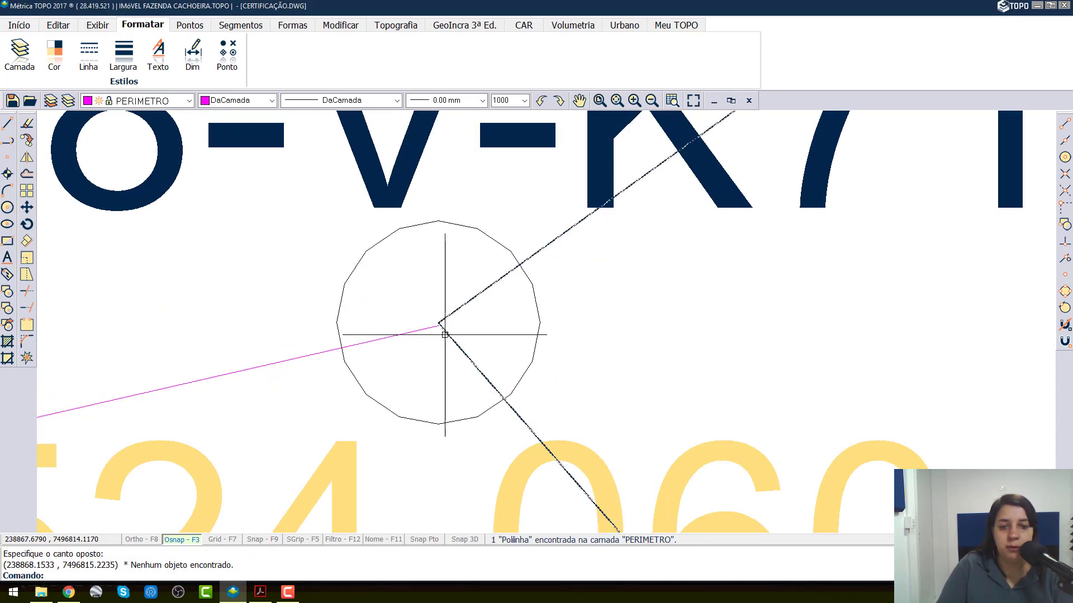
pyautogui.scroll(-4, 405, 266)
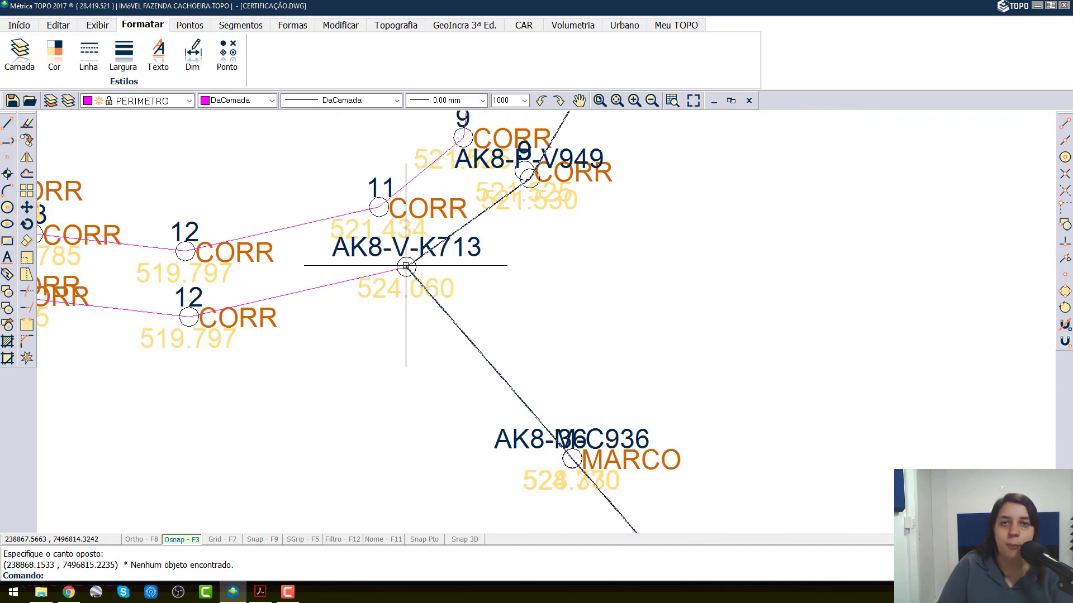
# Step: Move the MARCO survey point overlapping SIGEF vertex AK8-M-C936 to the PONTOS_DESCARTADOS layer
pyautogui.scroll(3, 522, 398)
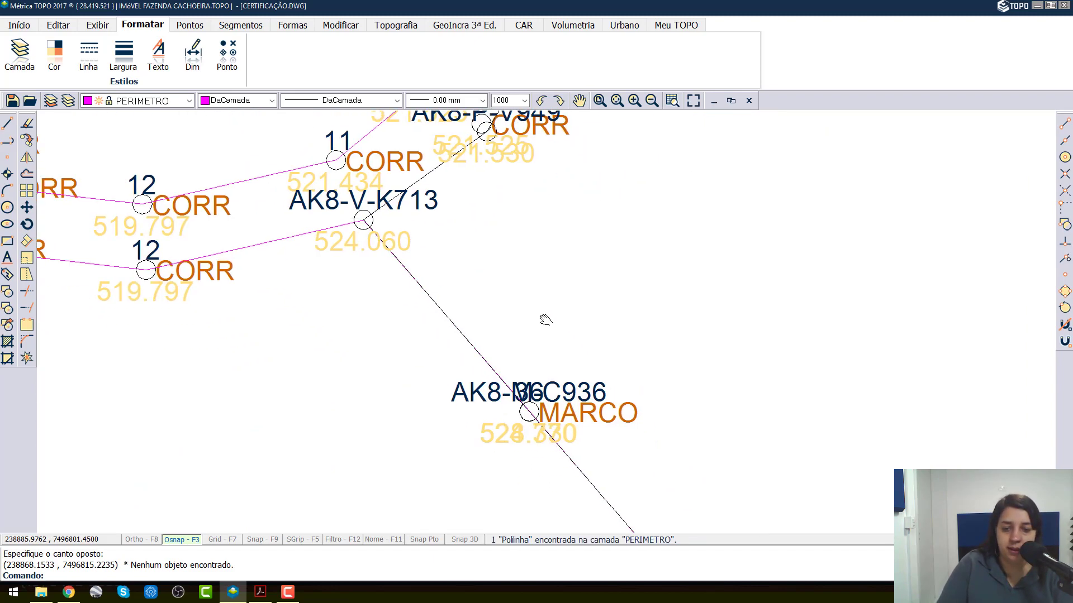
pyautogui.scroll(5, 522, 398)
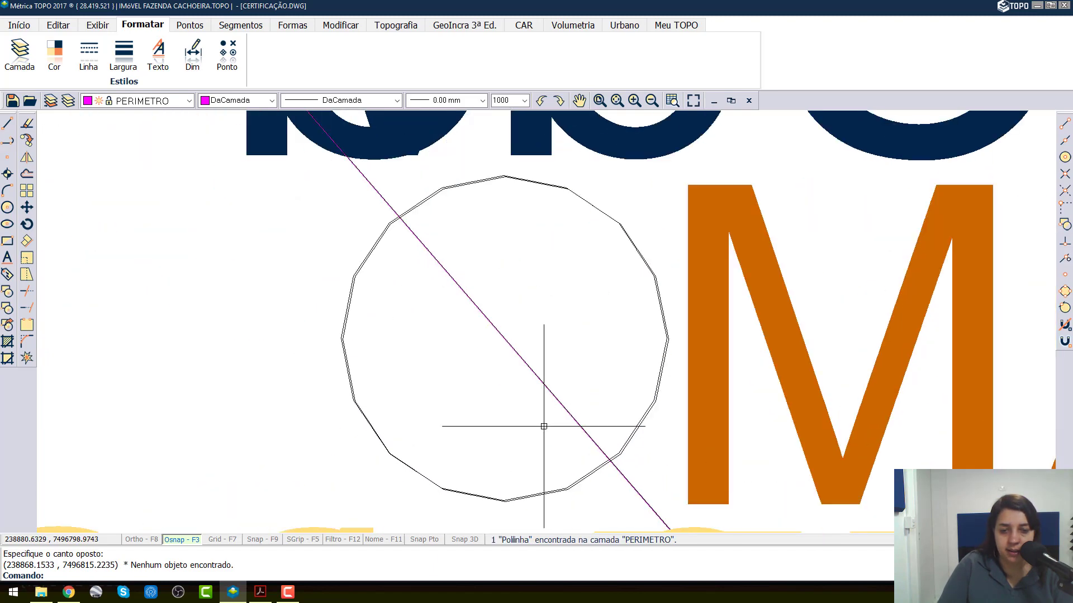
pyautogui.moveTo(729, 359)
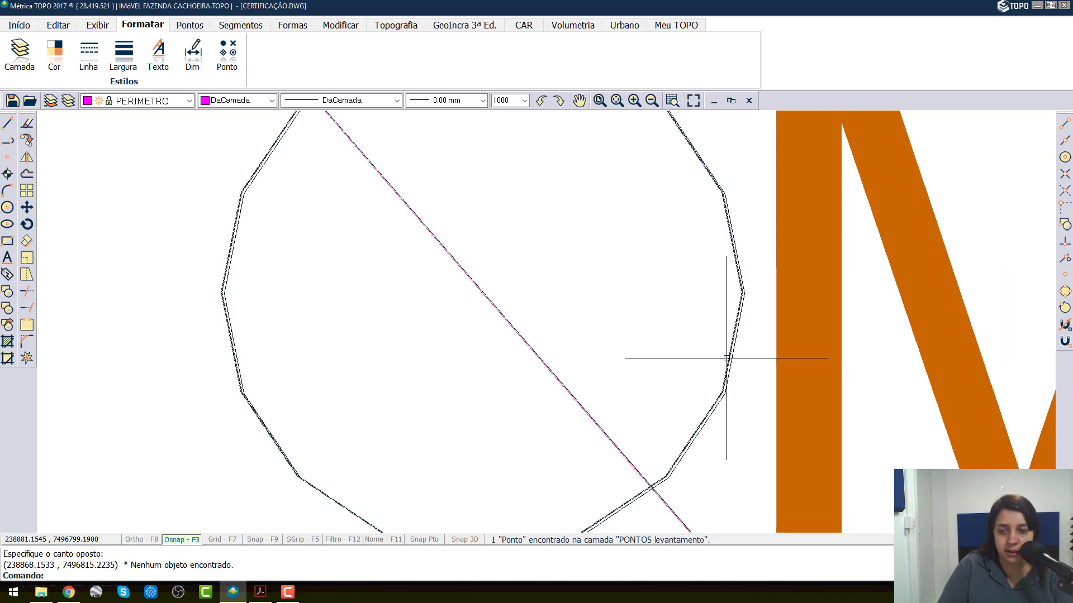
pyautogui.click(726, 358)
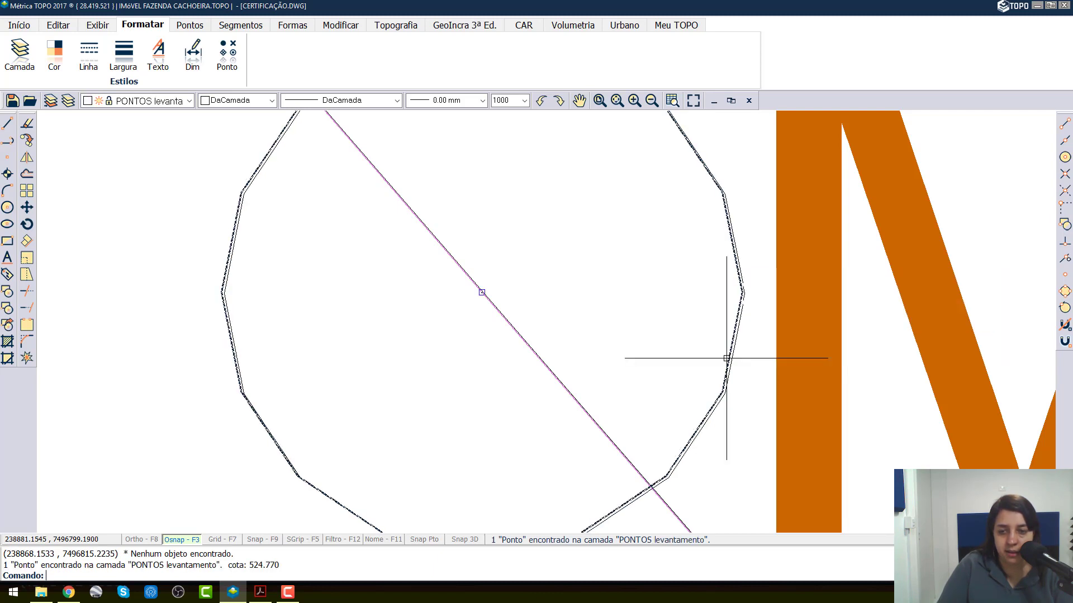
pyautogui.scroll(5, 564, 323)
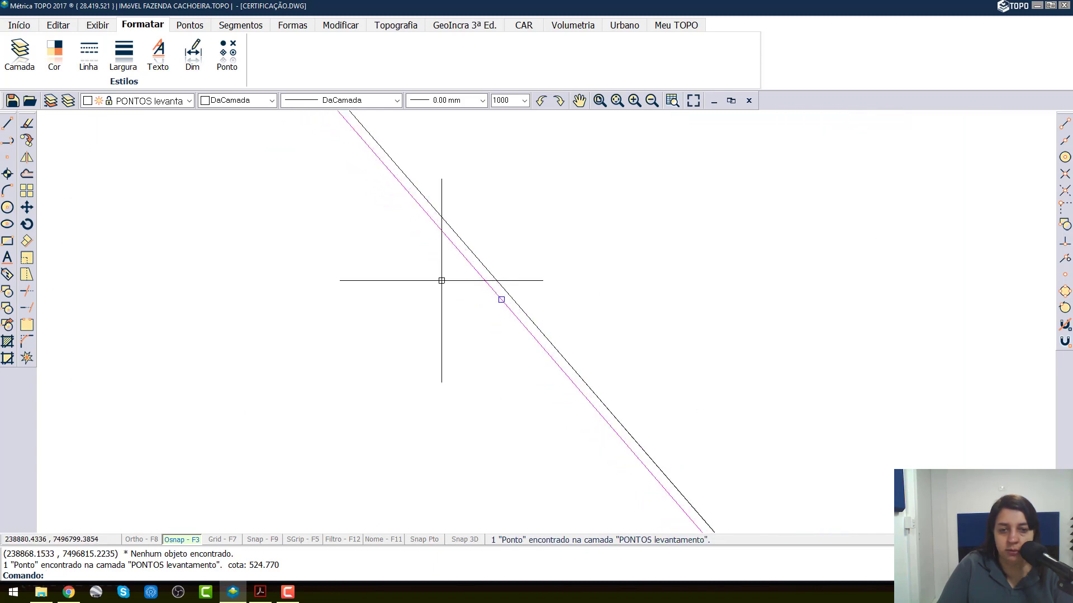
pyautogui.click(189, 100)
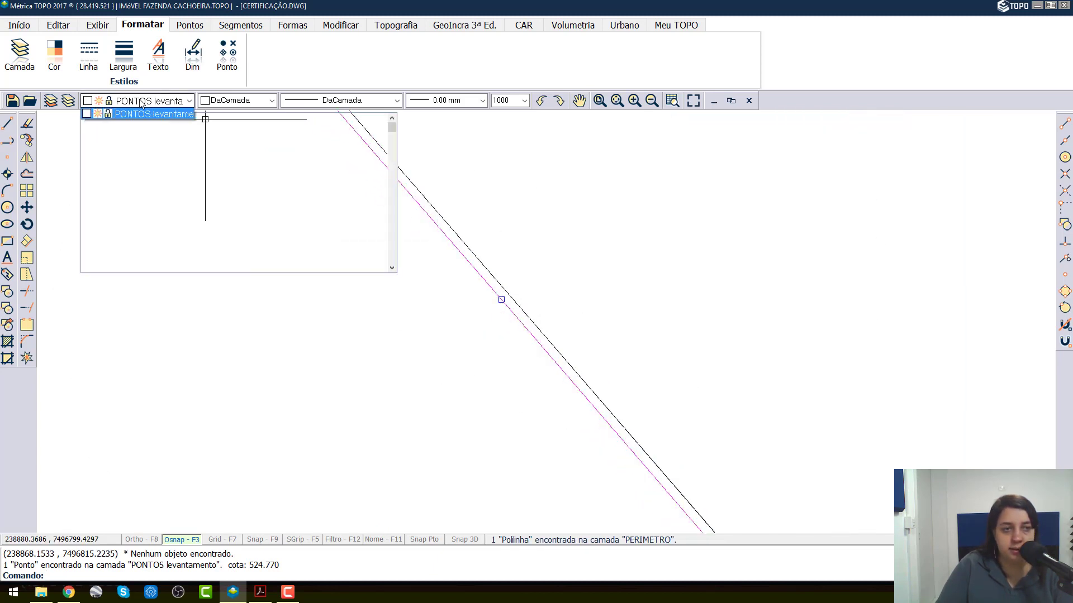
pyautogui.click(166, 231)
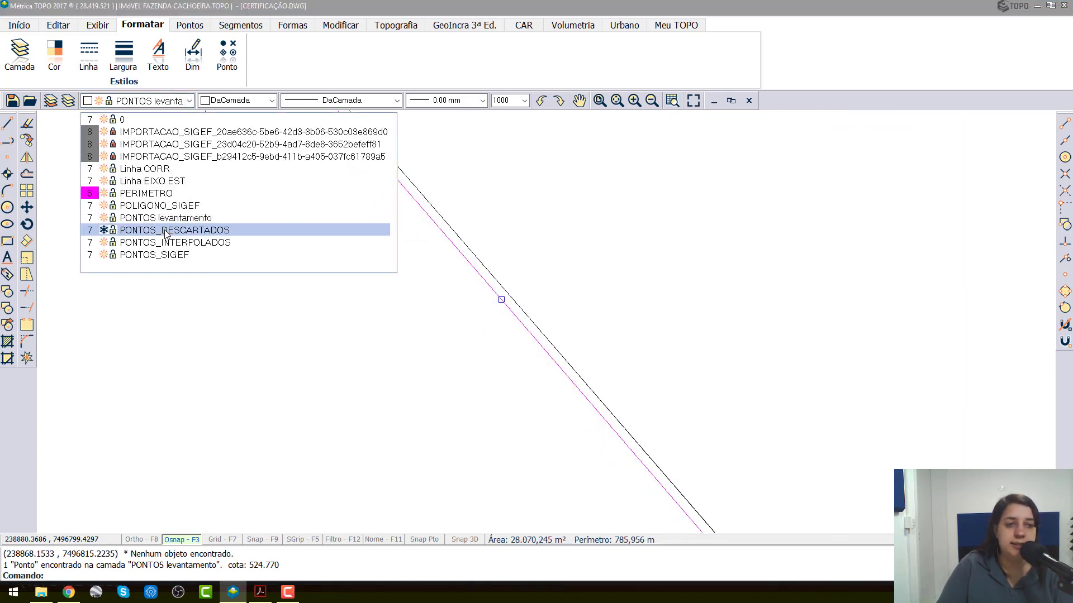
pyautogui.click(642, 340)
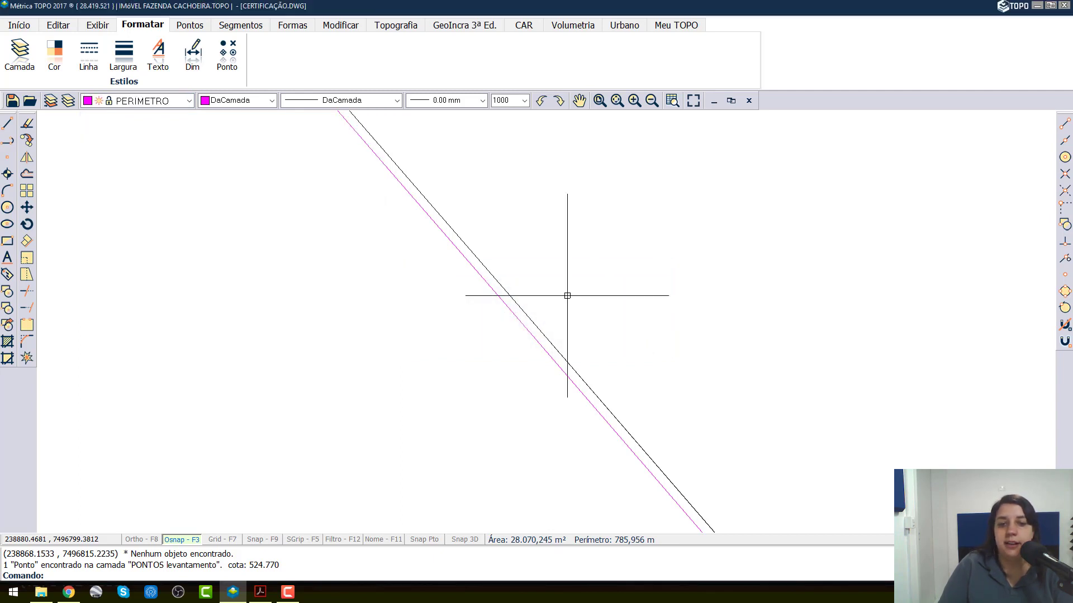
# Step: Move EIXO EST survey point 5 beside SIGEF vertex AK8-M-C934 to the PONTOS_DESCARTADOS layer
pyautogui.scroll(3, 368, 166)
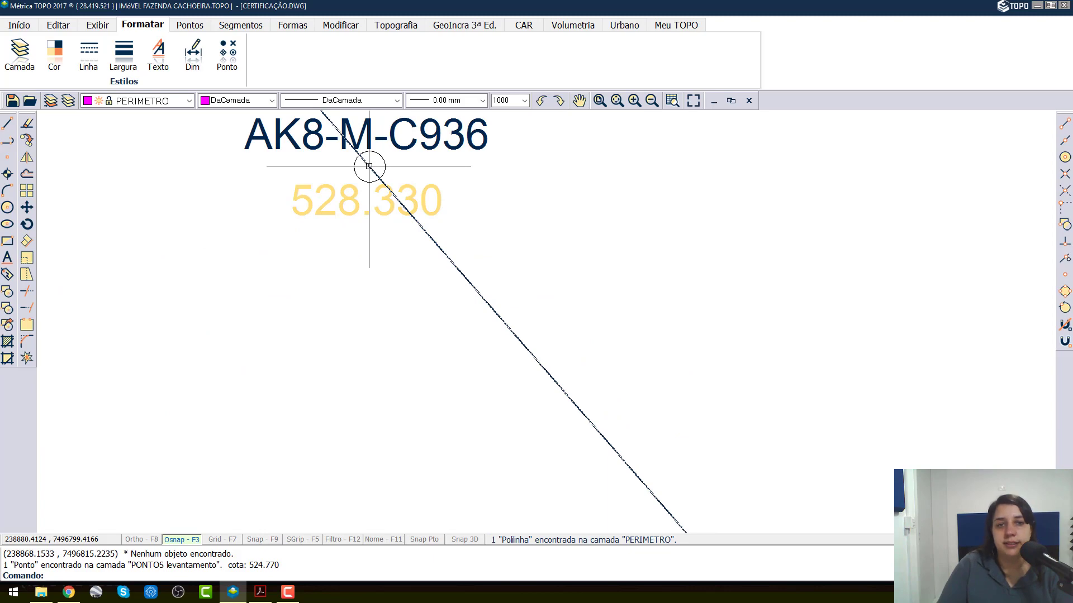
pyautogui.scroll(-4, 368, 166)
pyautogui.scroll(1, 354, 148)
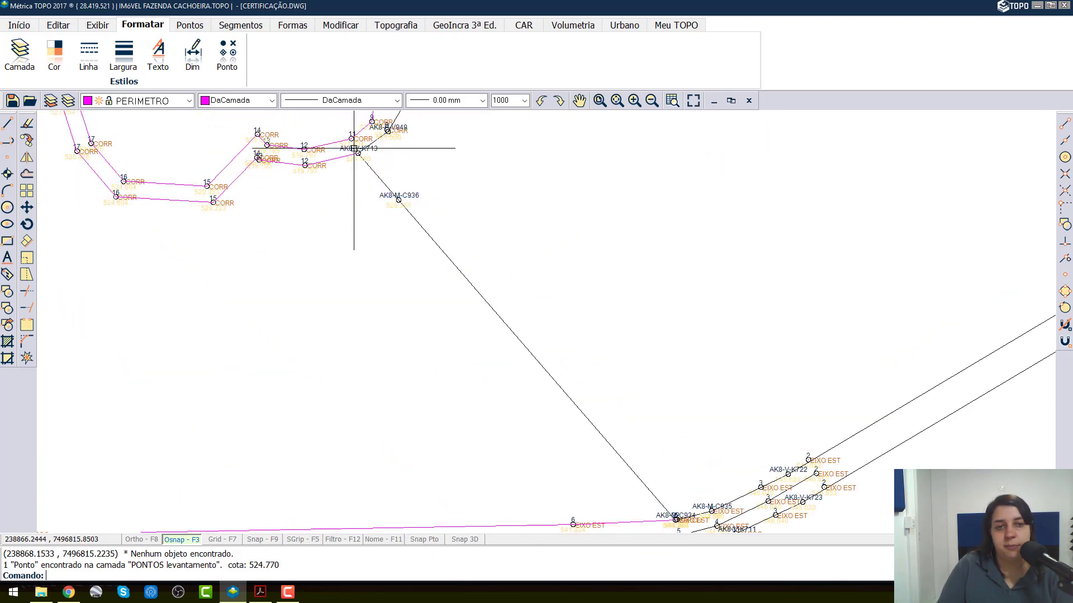
pyautogui.moveTo(686, 390); pyautogui.dragTo(588, 219, button='middle')
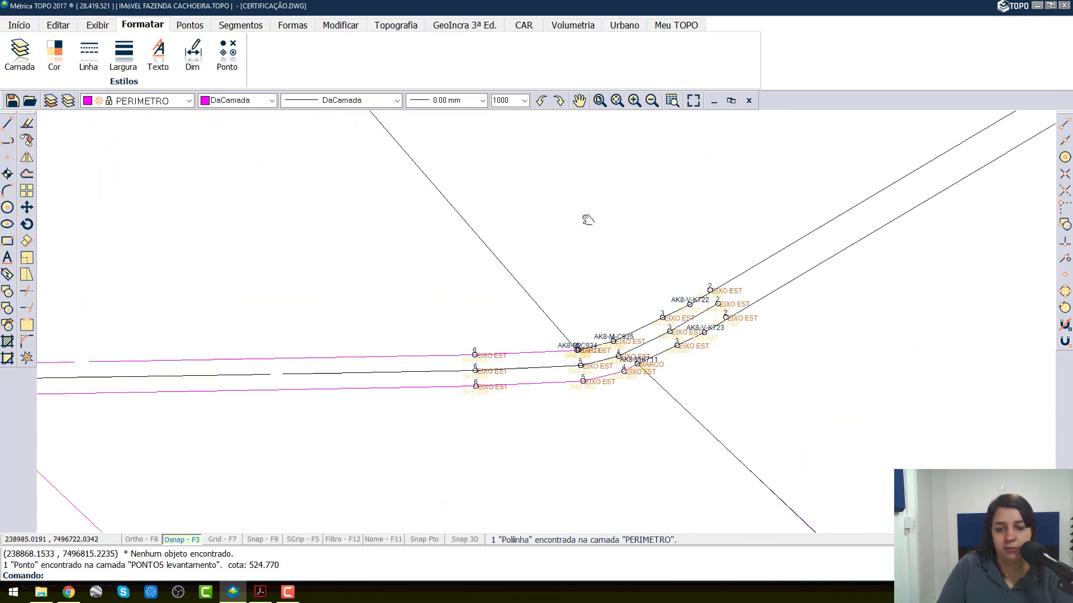
pyautogui.scroll(8, 581, 351)
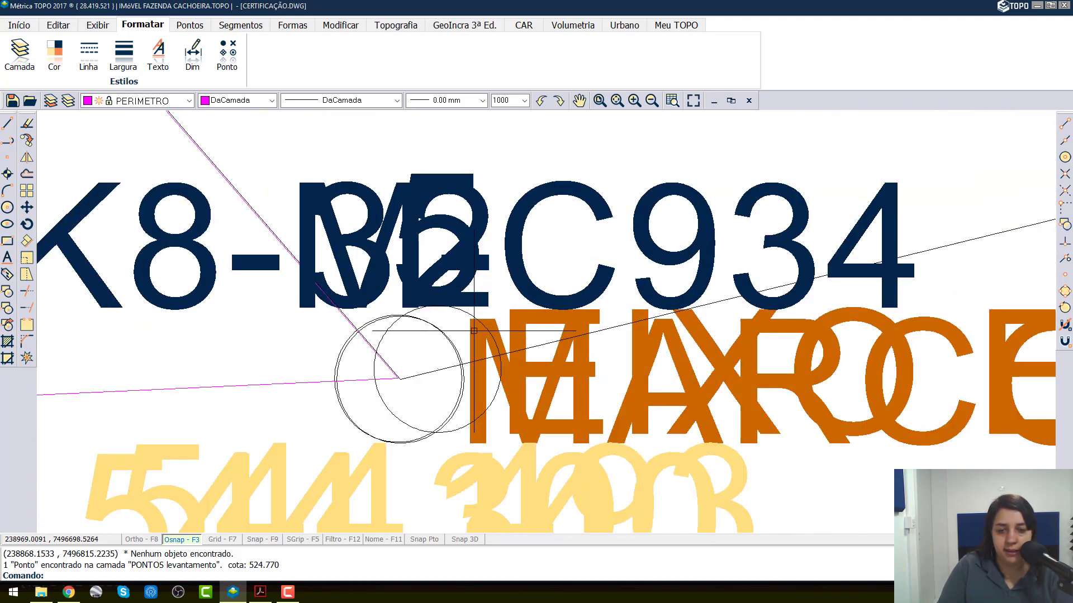
pyautogui.click(474, 320)
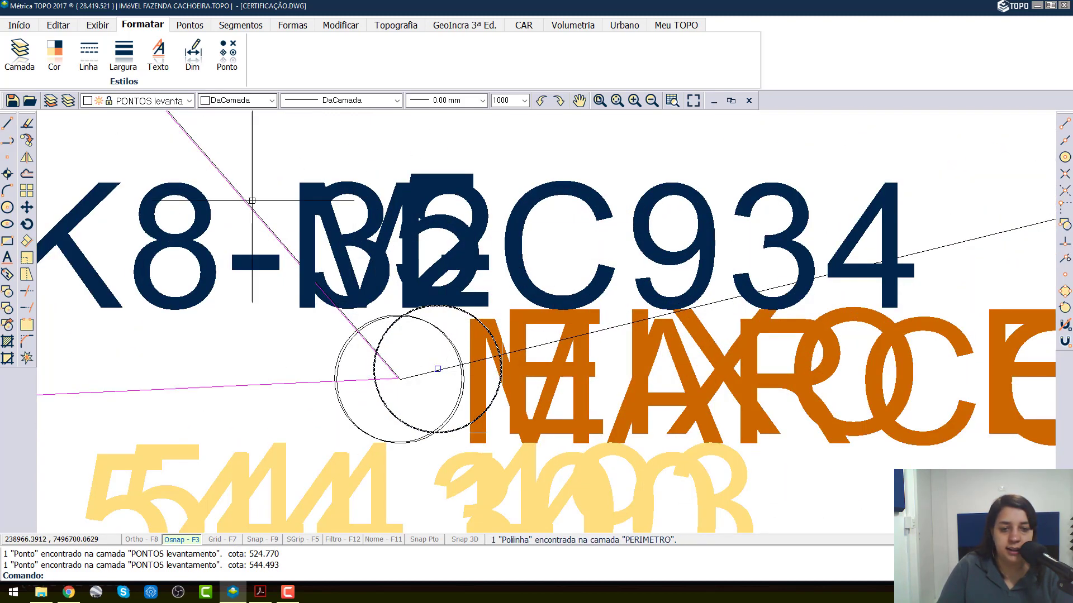
pyautogui.click(189, 101)
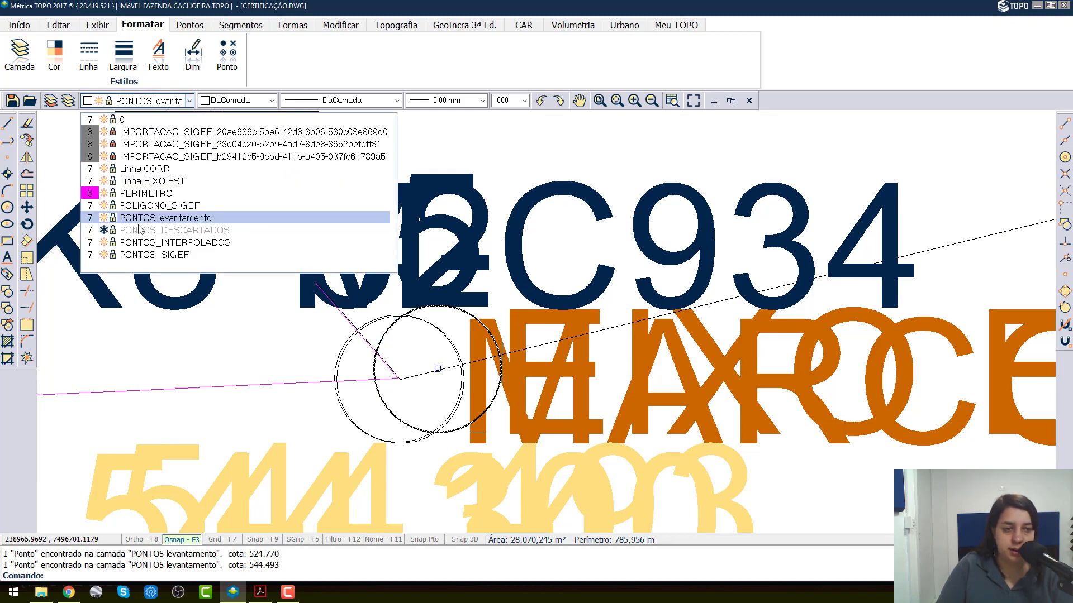
pyautogui.click(134, 233)
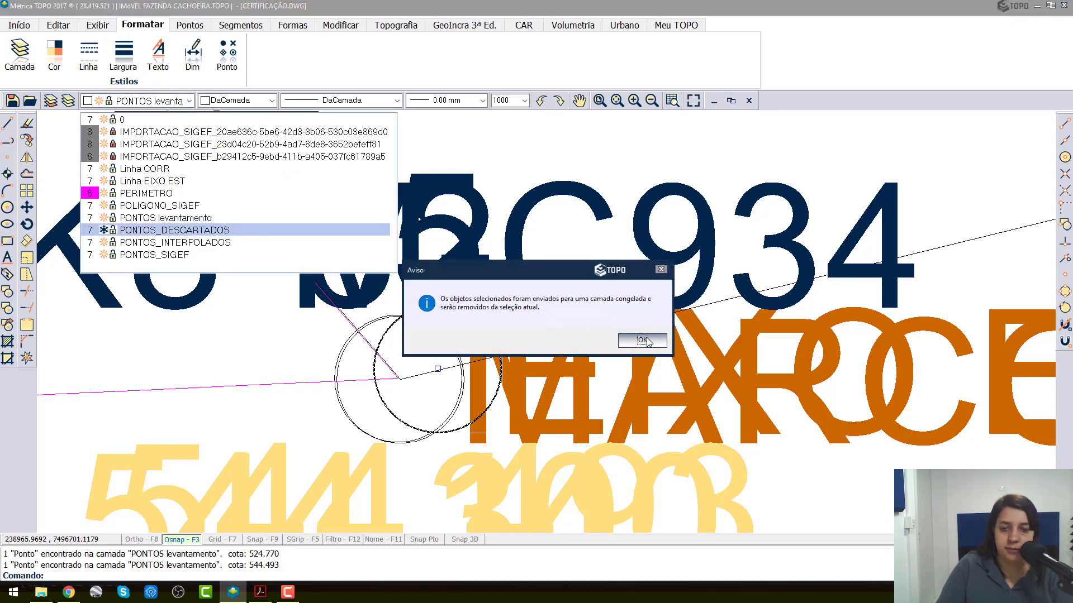
pyautogui.click(641, 337)
# Step: Pick out the MARCO survey point overlapping vertex AK8-M-C934 and move it to the PONTOS_DESCARTADOS layer
pyautogui.scroll(1, 335, 374)
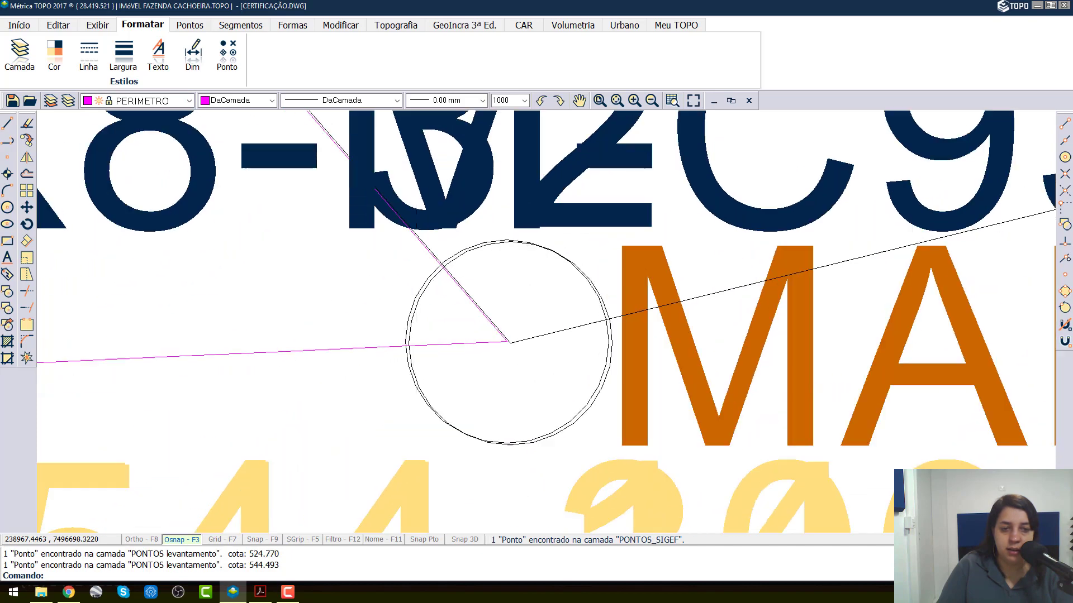
pyautogui.scroll(1, 422, 294)
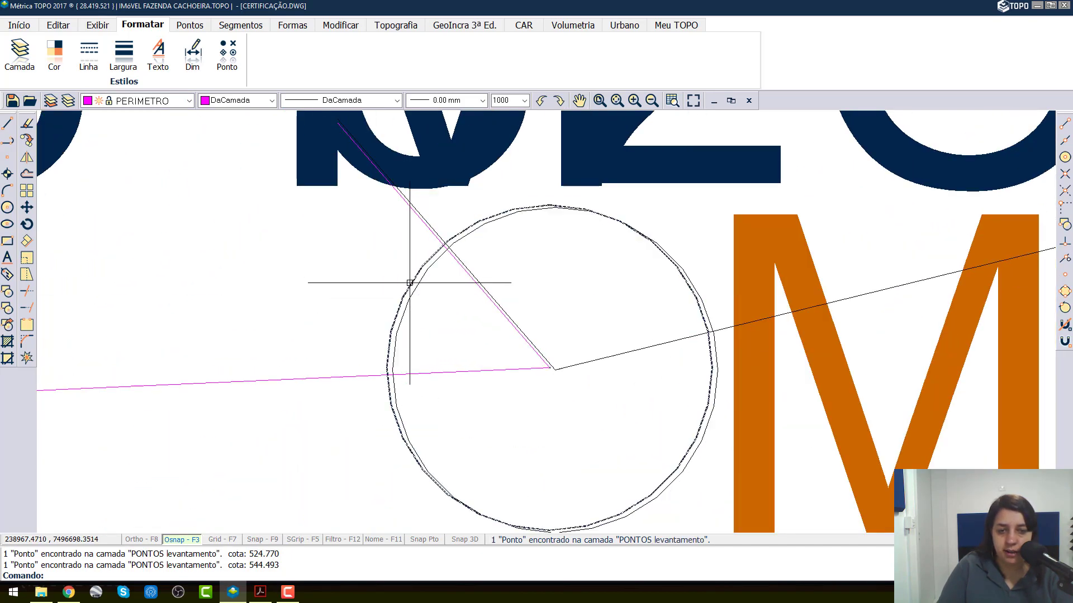
pyautogui.click(409, 283)
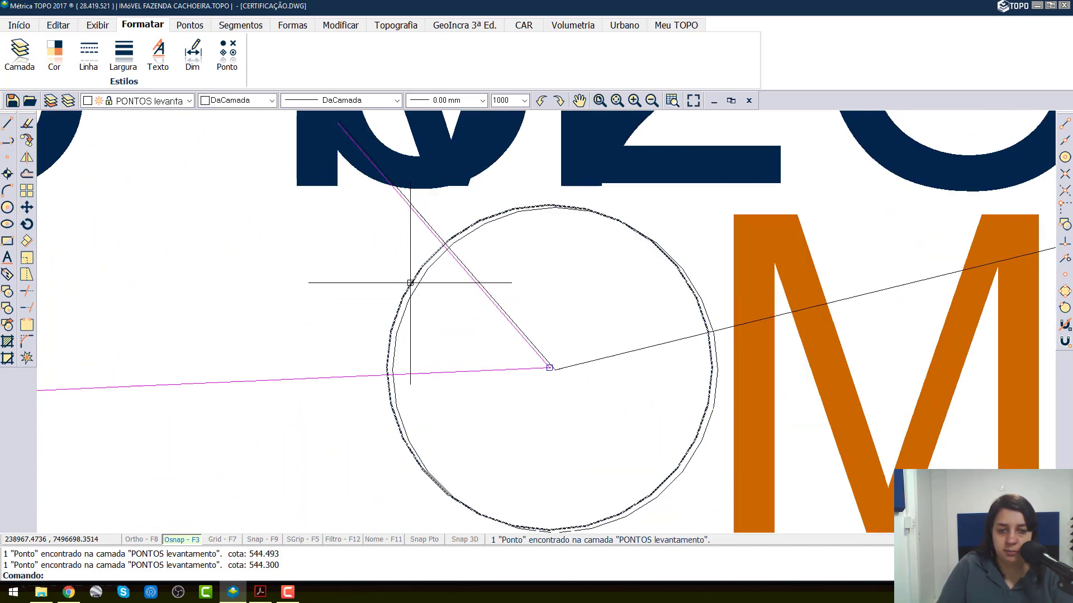
pyautogui.scroll(3, 555, 363)
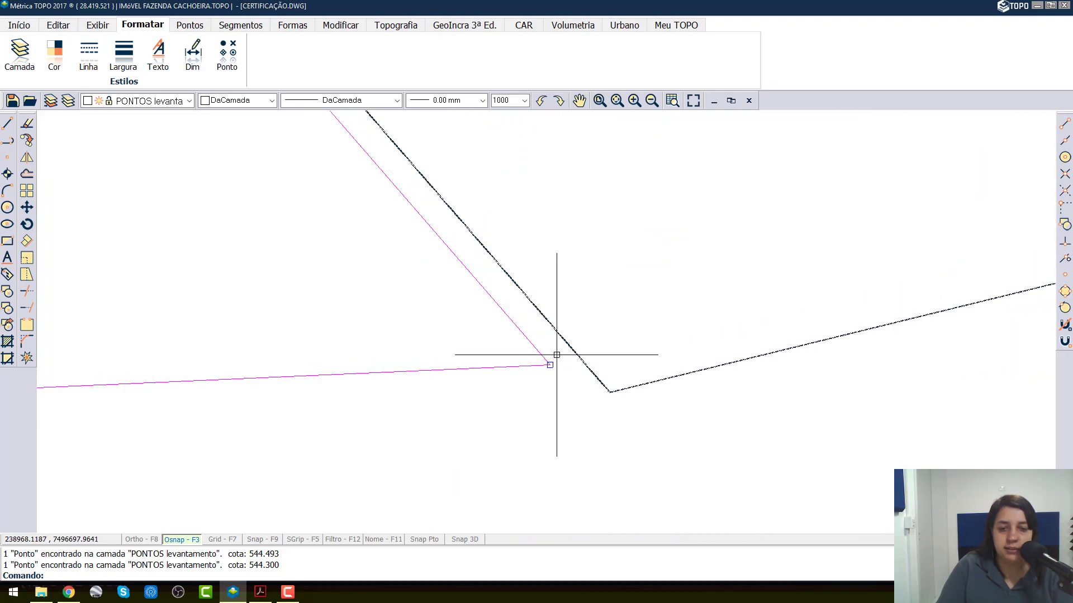
pyautogui.scroll(-1, 555, 359)
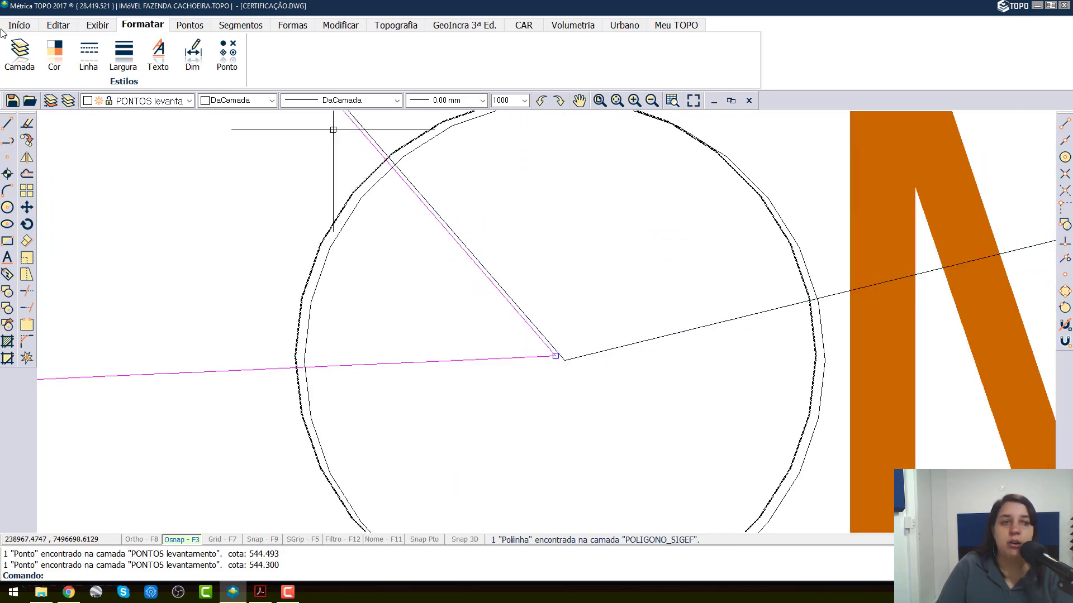
pyautogui.click(134, 103)
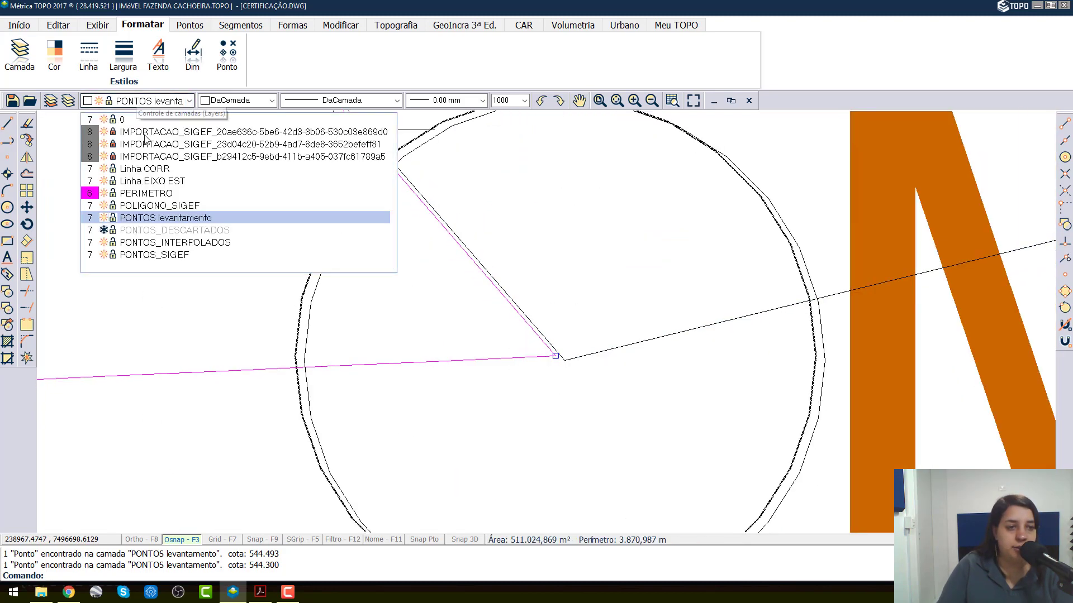
pyautogui.click(188, 230)
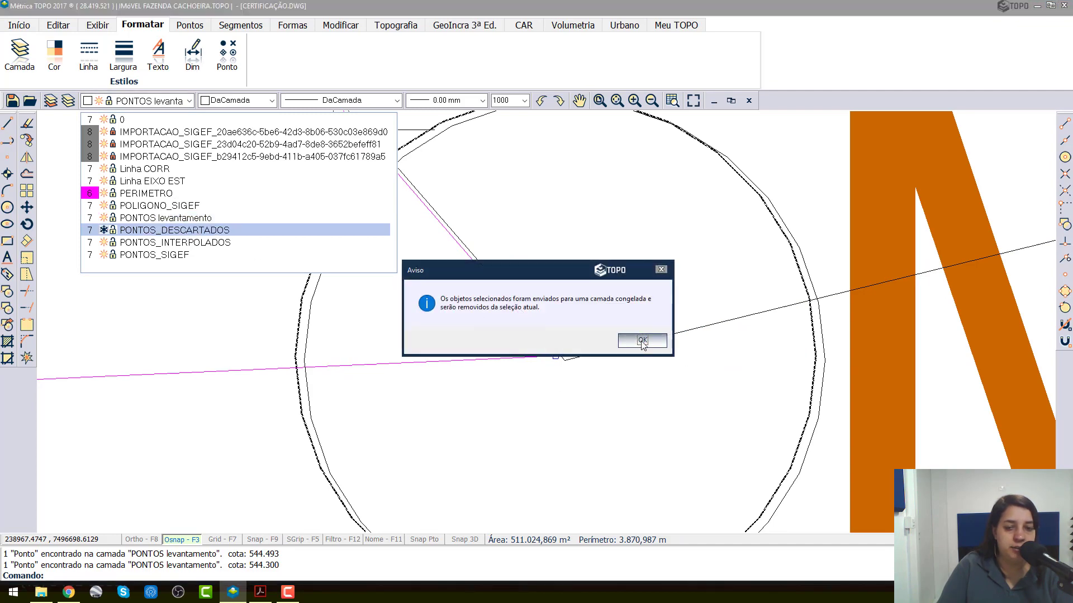
pyautogui.click(642, 342)
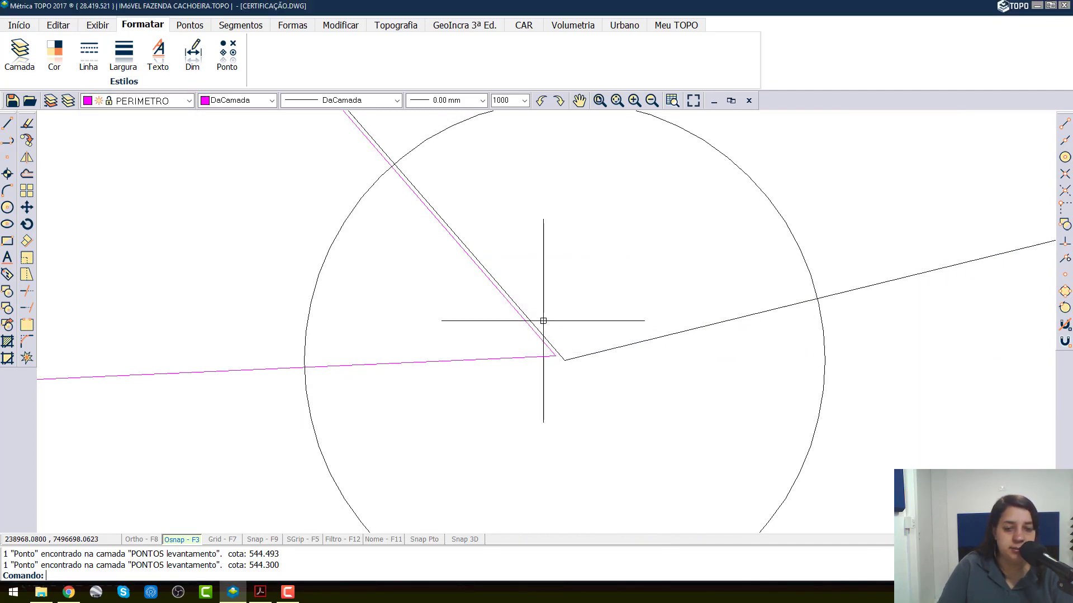
# Step: Move the MARCO survey point overlapping SIGEF vertex AK8-V-K711 to the PONTOS_DESCARTADOS layer
pyautogui.scroll(-3, 541, 320)
pyautogui.scroll(-4, 550, 277)
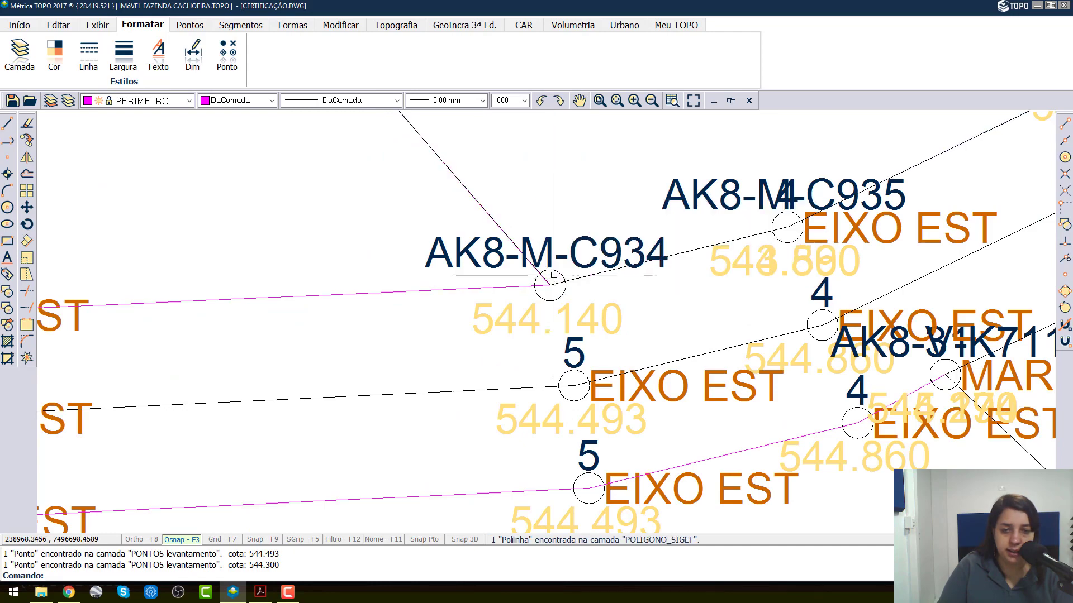
pyautogui.scroll(-2, 556, 273)
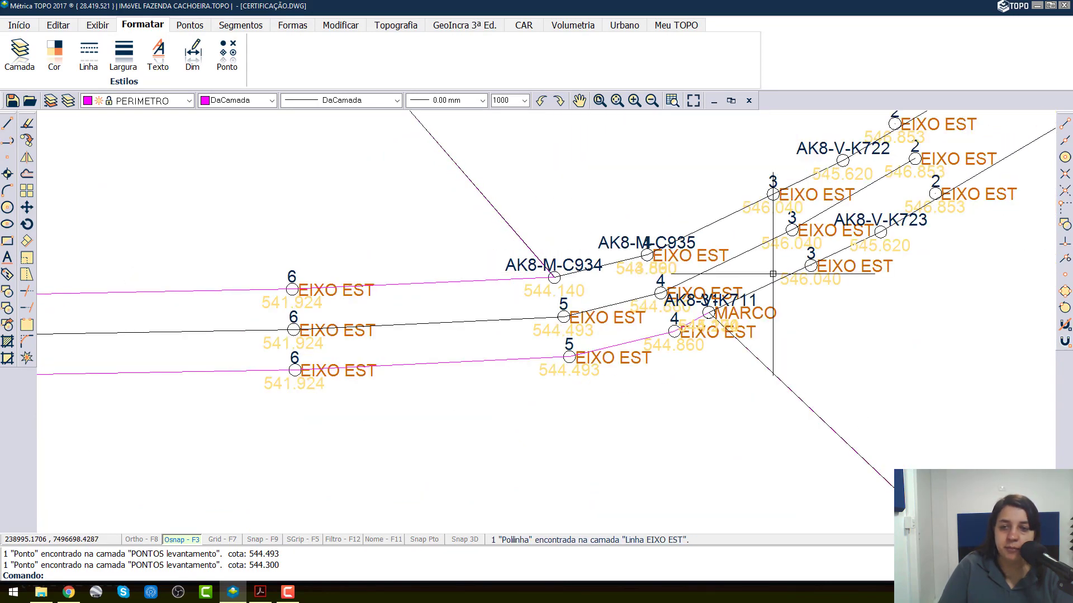
pyautogui.moveTo(683, 251); pyautogui.dragTo(422, 305, button='middle')
pyautogui.scroll(6, 391, 305)
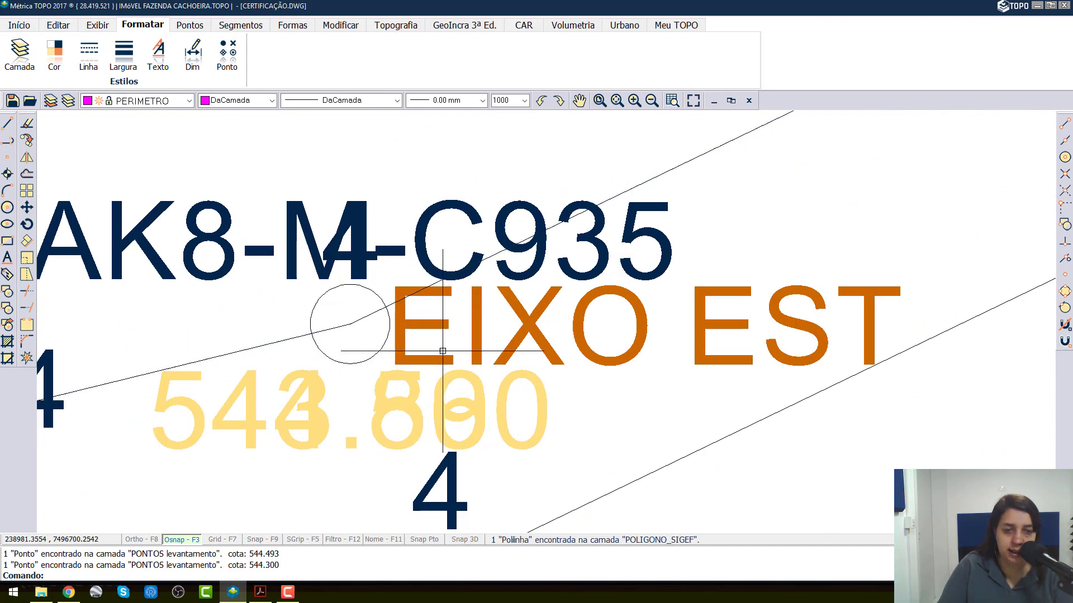
pyautogui.scroll(-3, 327, 270)
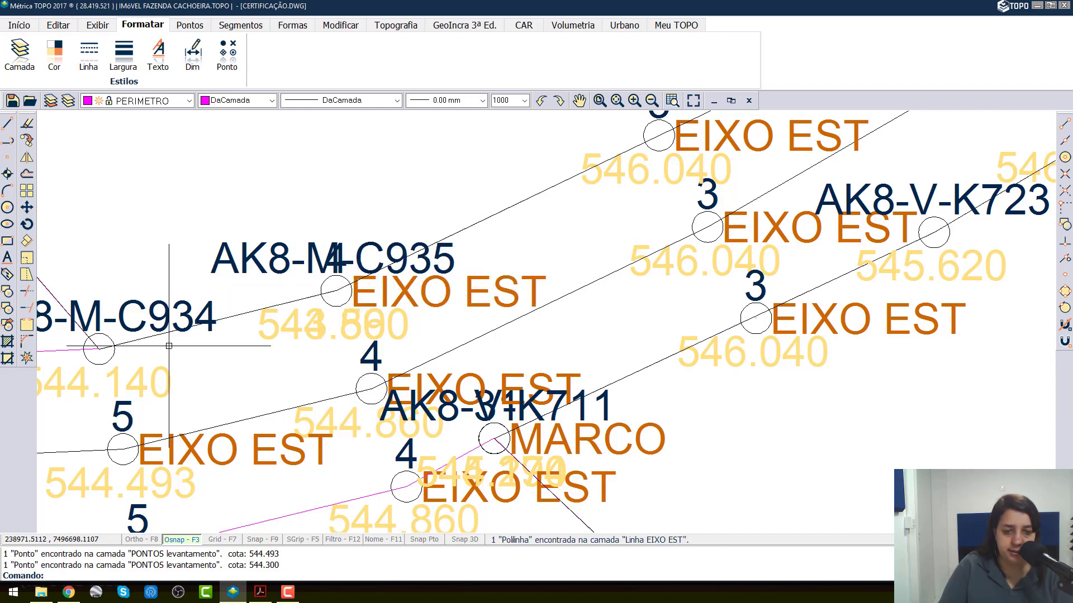
pyautogui.moveTo(500, 445); pyautogui.dragTo(416, 301, button='middle')
pyautogui.scroll(2, 386, 286)
pyautogui.scroll(3, 447, 287)
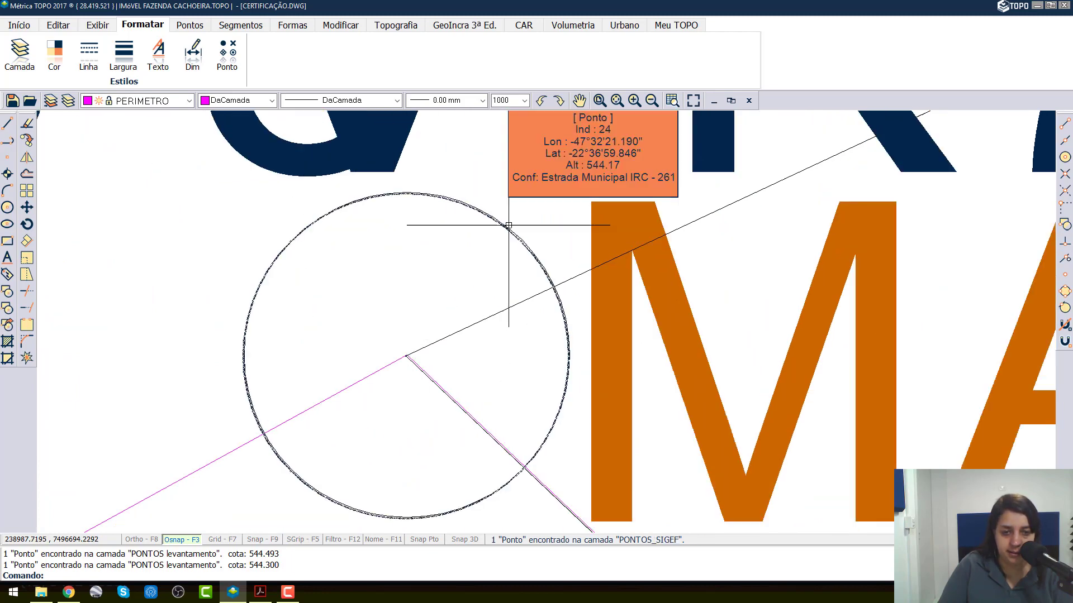
pyautogui.scroll(2, 551, 263)
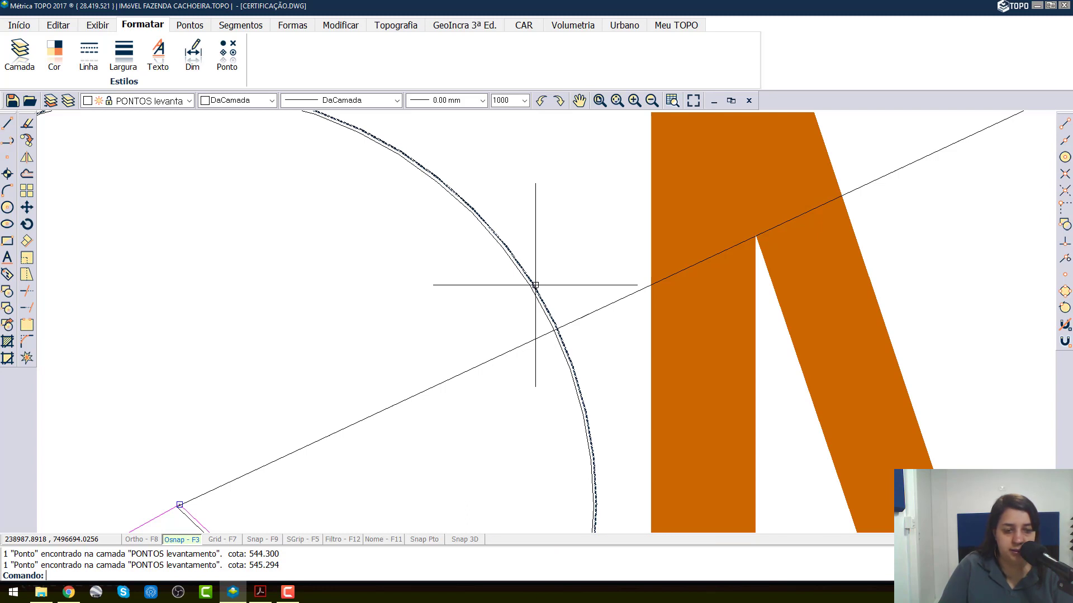
pyautogui.scroll(2, 179, 508)
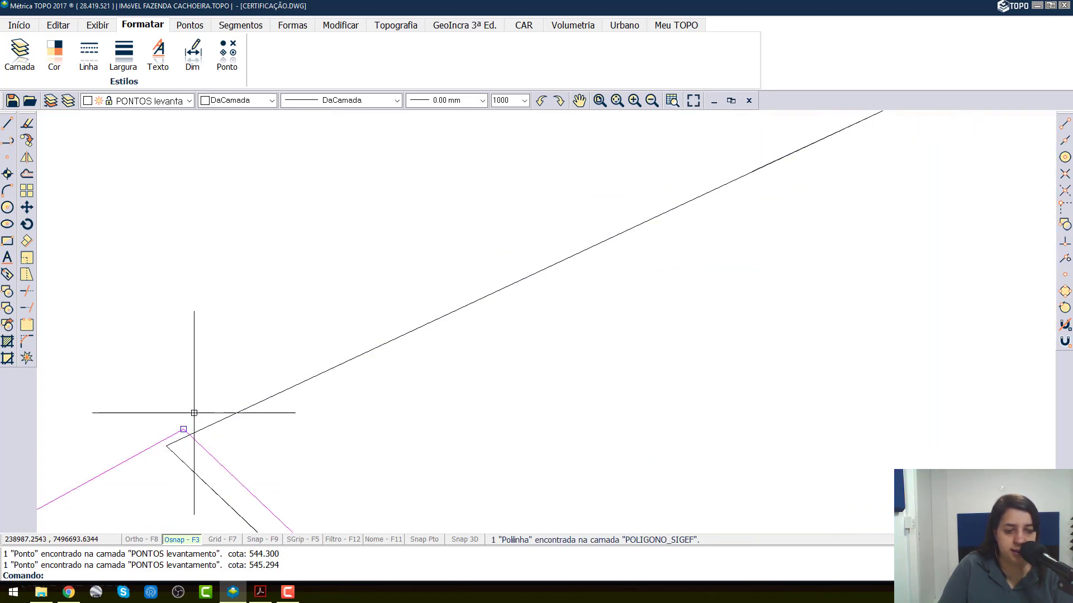
pyautogui.click(152, 105)
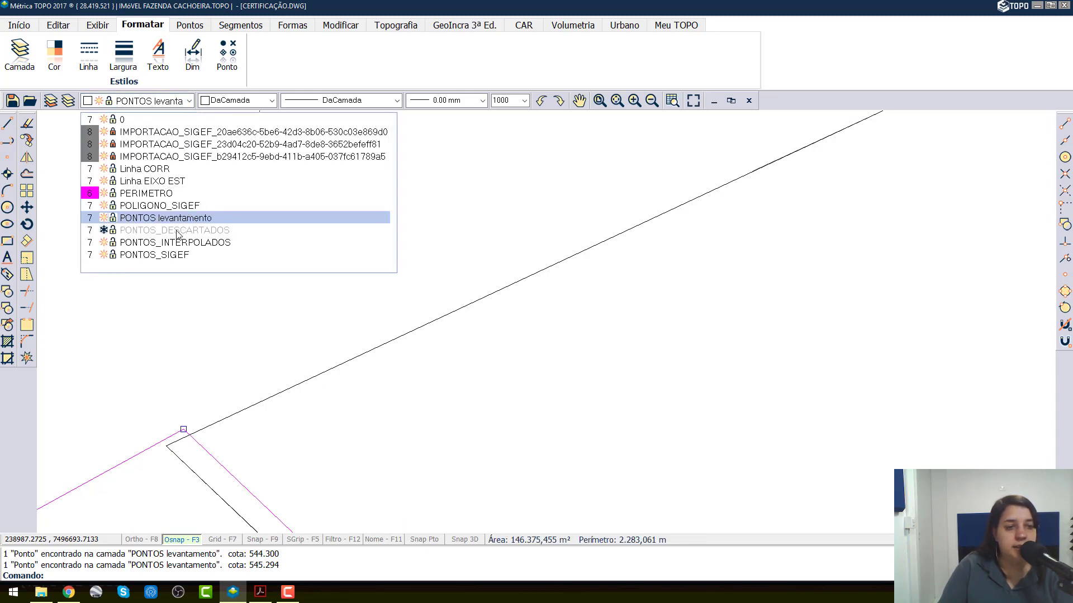
pyautogui.click(176, 231)
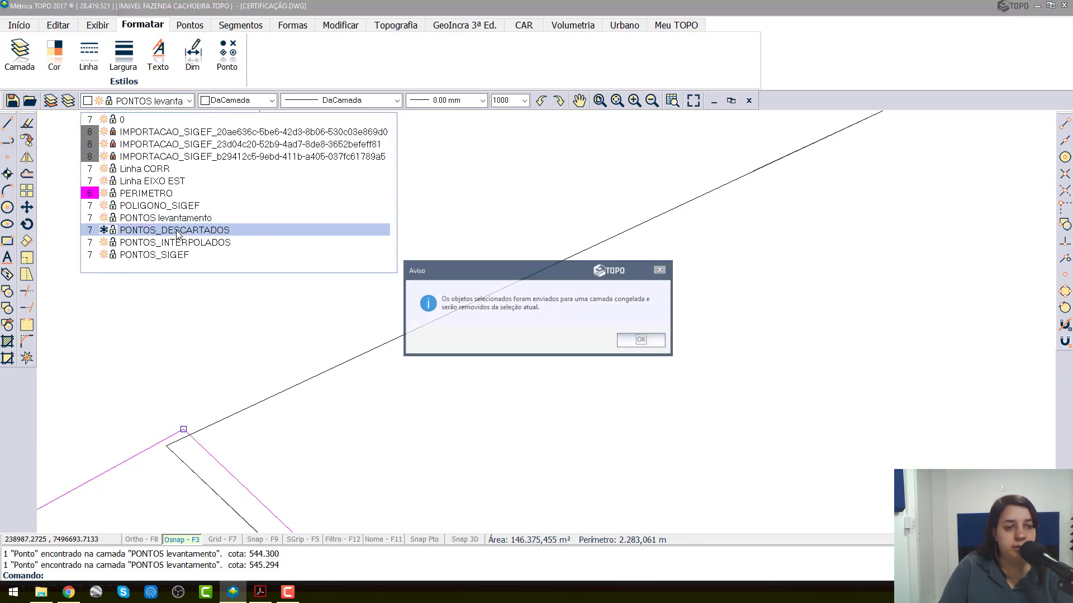
pyautogui.click(642, 341)
# Step: Check vertex AK8-V-K711 for remaining duplicate points and review the overall perimeter against the neighbouring parcels
pyautogui.scroll(5, 331, 168)
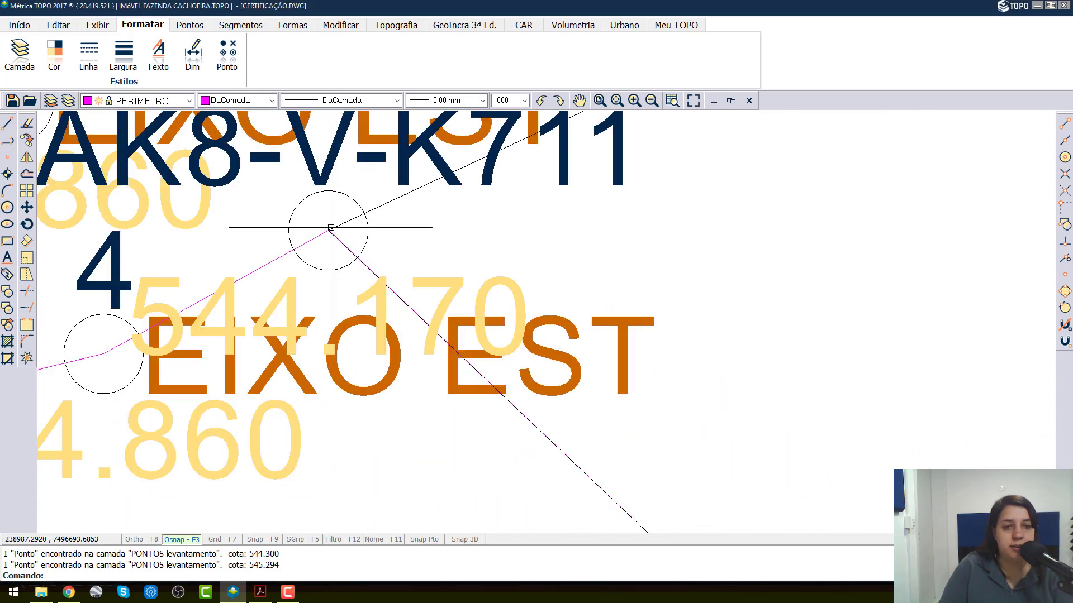
pyautogui.scroll(-4, 331, 228)
pyautogui.scroll(2, 290, 219)
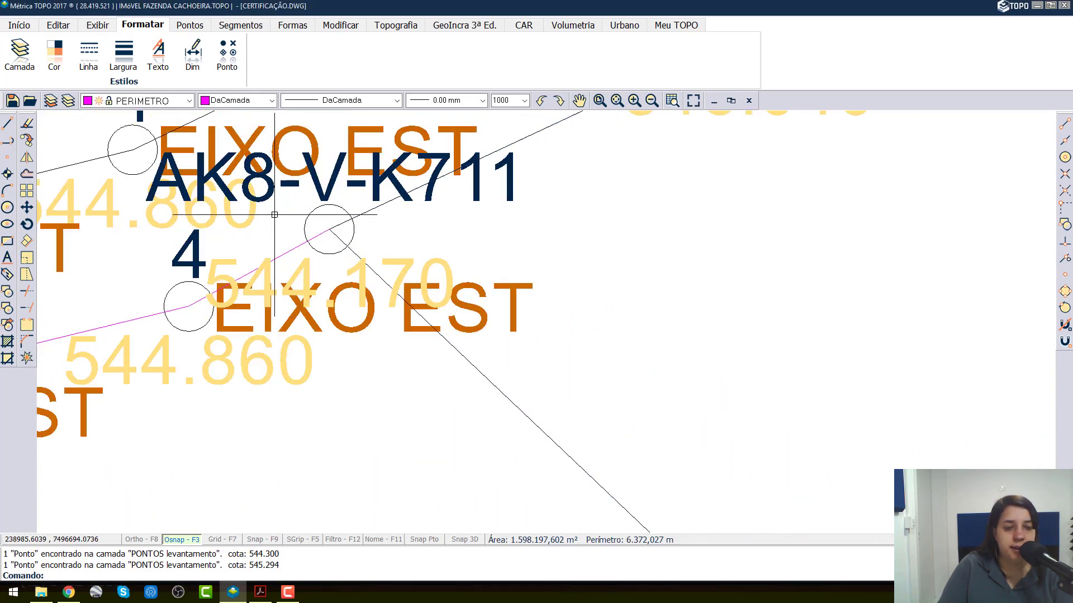
pyautogui.scroll(-6, 274, 215)
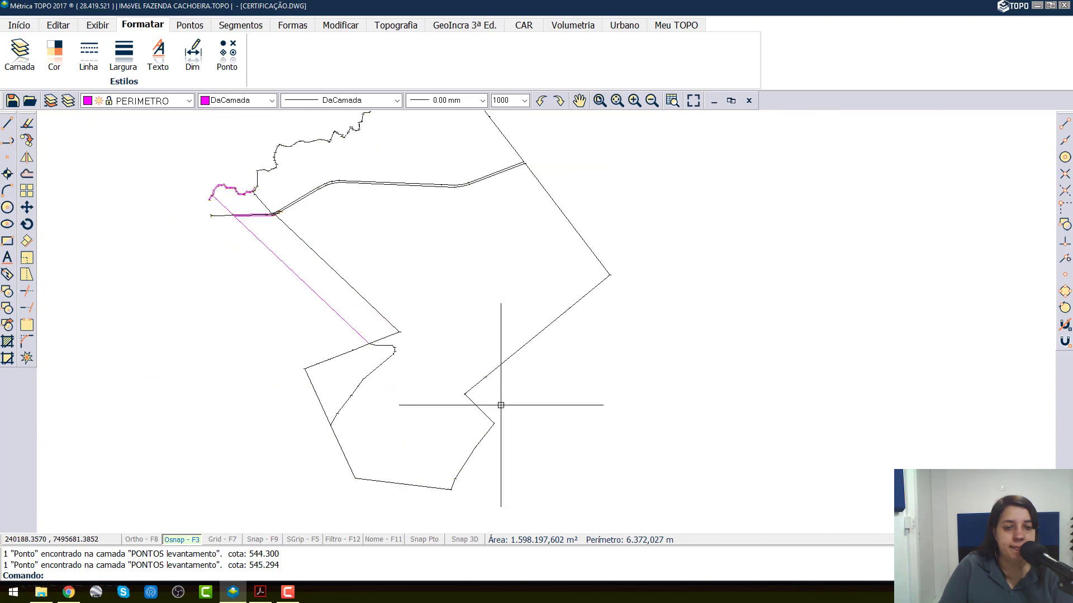
# Step: Move the MARCO survey point overlapping SIGEF vertex AK8-M-C933 to the PONTOS_DESCARTADOS layer
pyautogui.scroll(8, 395, 335)
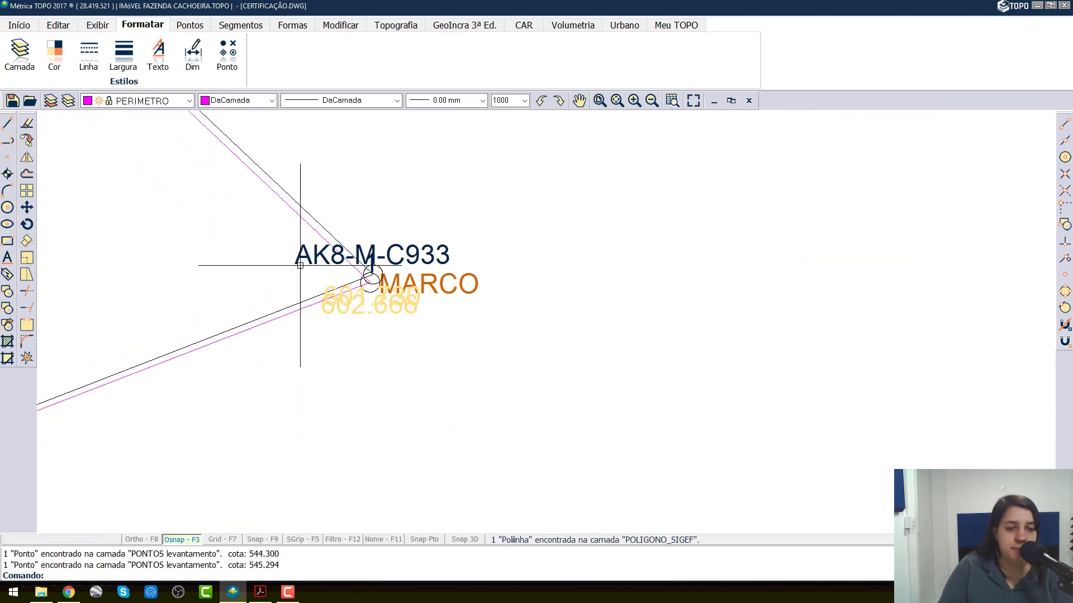
pyautogui.scroll(5, 300, 265)
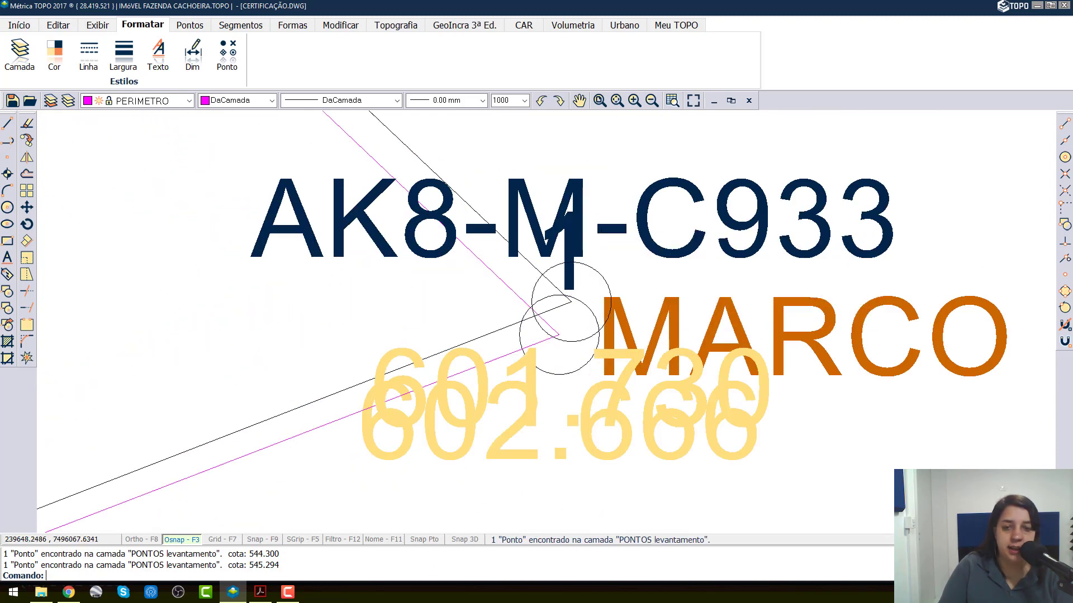
pyautogui.click(559, 335)
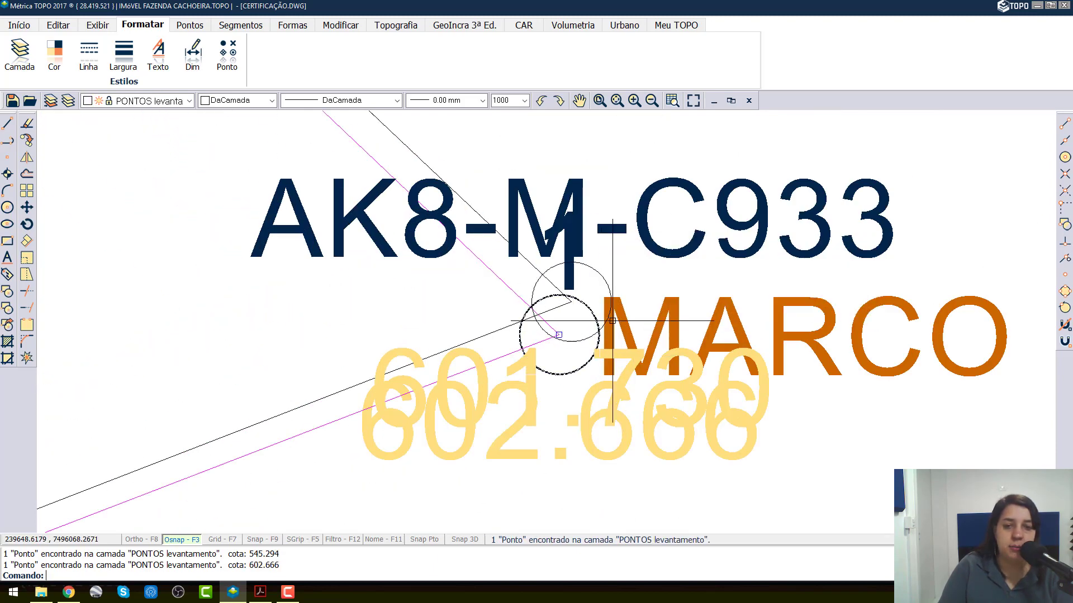
pyautogui.click(149, 104)
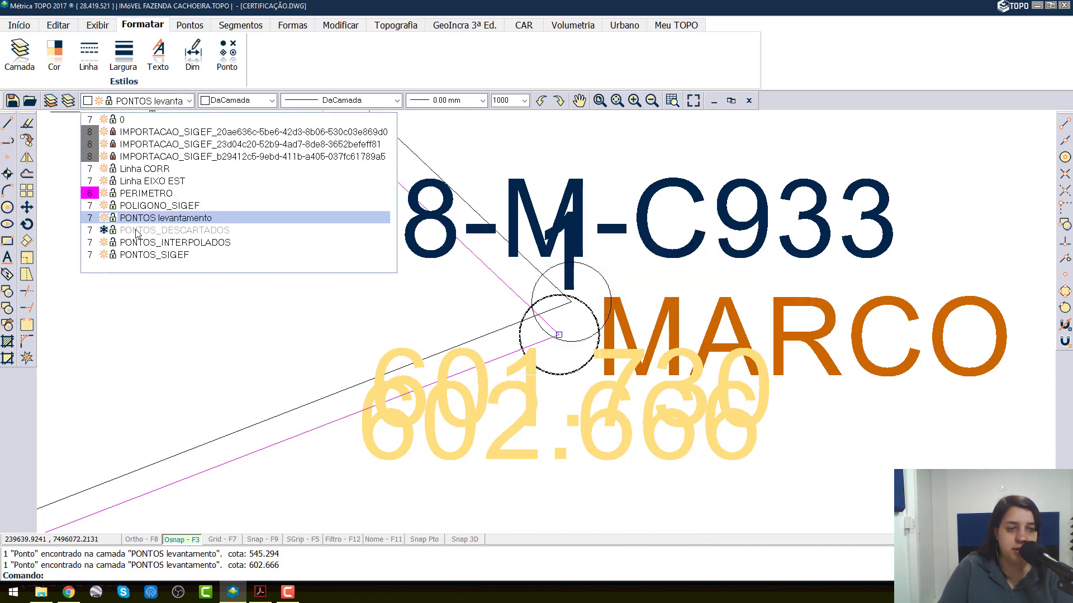
pyautogui.click(137, 231)
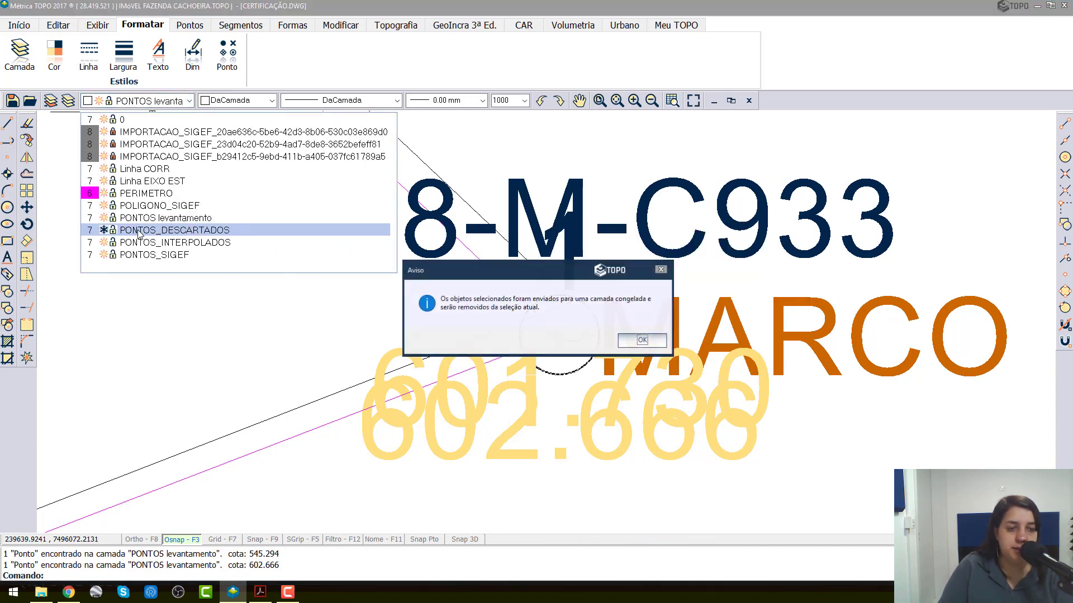
pyautogui.click(643, 341)
# Step: Pick out MARCO survey point 37 overlapping SIGEF vertex AK8-V-K710 and move it to the PONTOS_DESCARTADOS layer
pyautogui.scroll(-6, 634, 233)
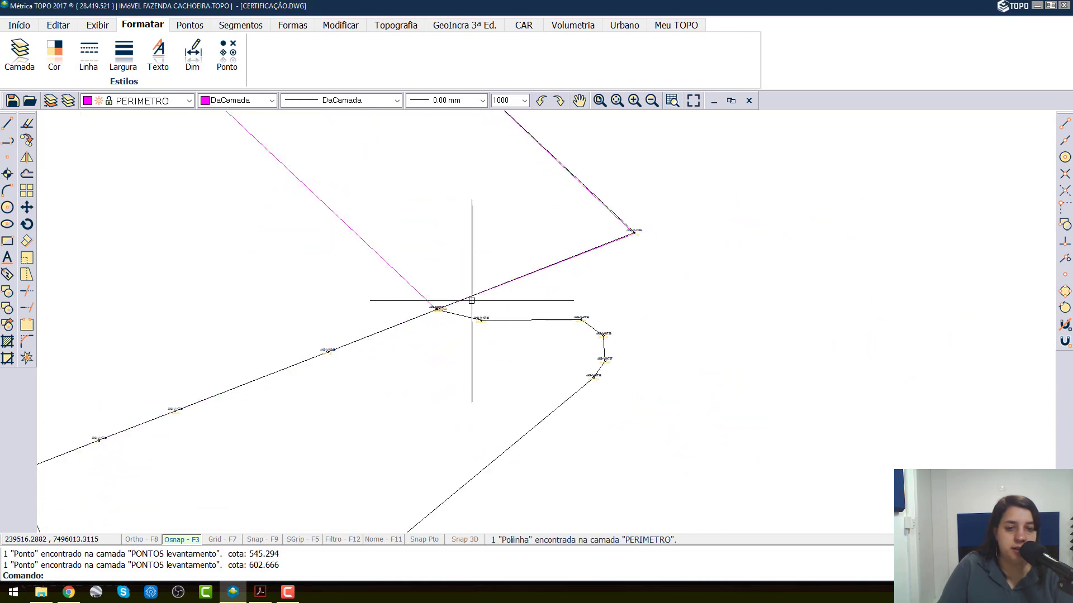
pyautogui.scroll(3, 471, 300)
pyautogui.scroll(6, 559, 324)
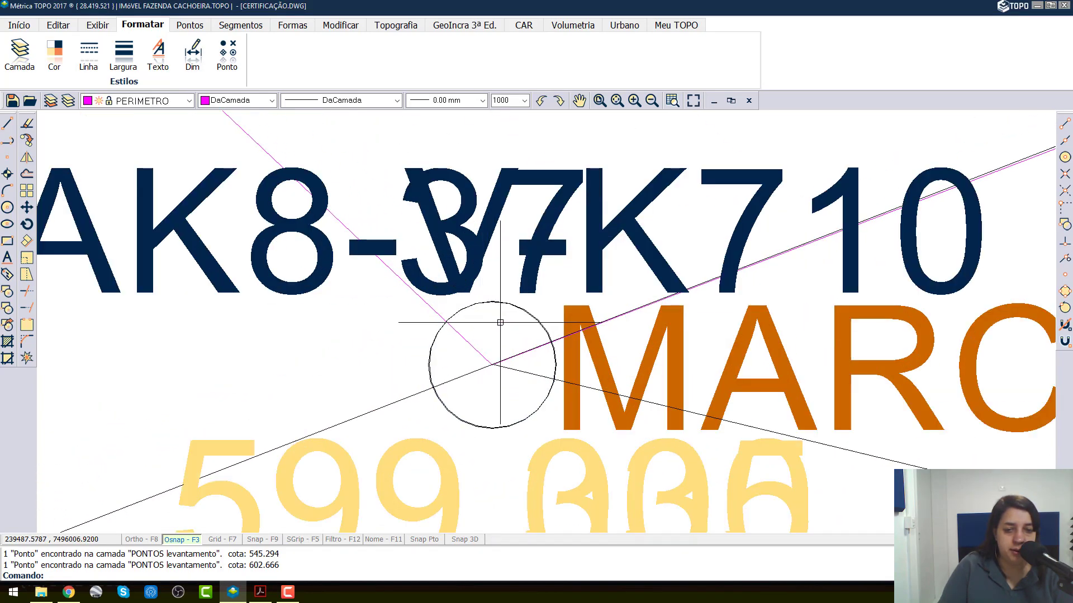
pyautogui.scroll(3, 539, 345)
pyautogui.scroll(3, 539, 345)
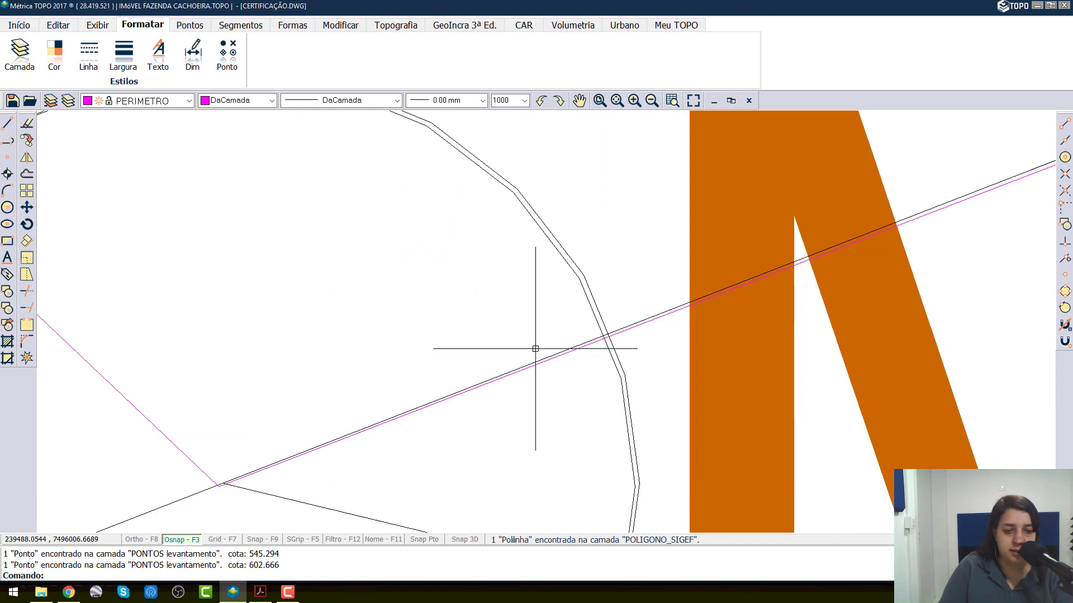
pyautogui.click(593, 321)
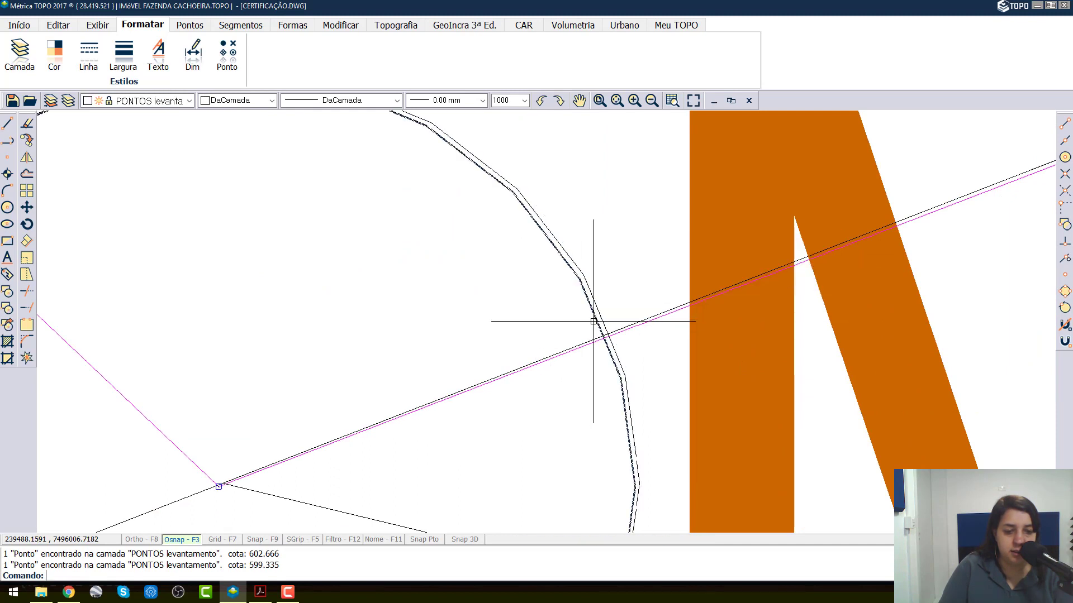
pyautogui.click(147, 100)
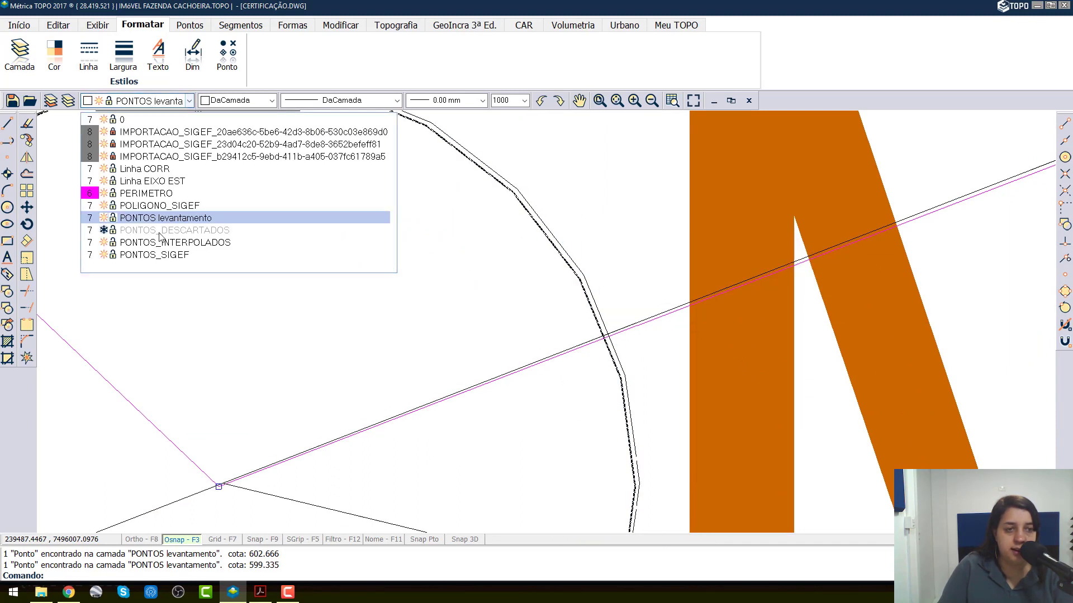
pyautogui.click(168, 230)
pyautogui.click(642, 341)
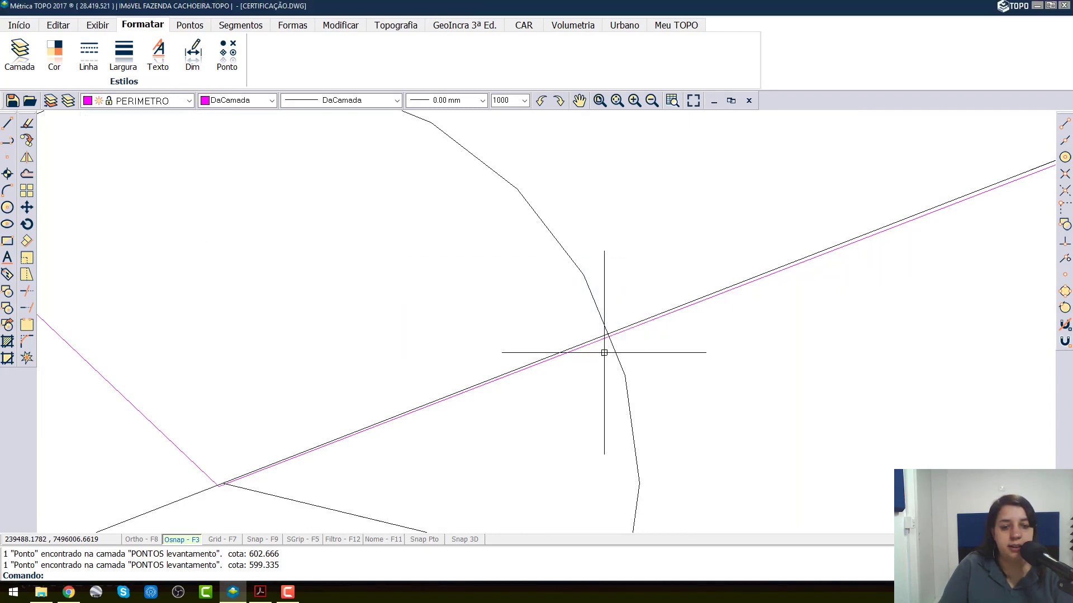
pyautogui.scroll(3, 503, 335)
pyautogui.scroll(-2, 462, 316)
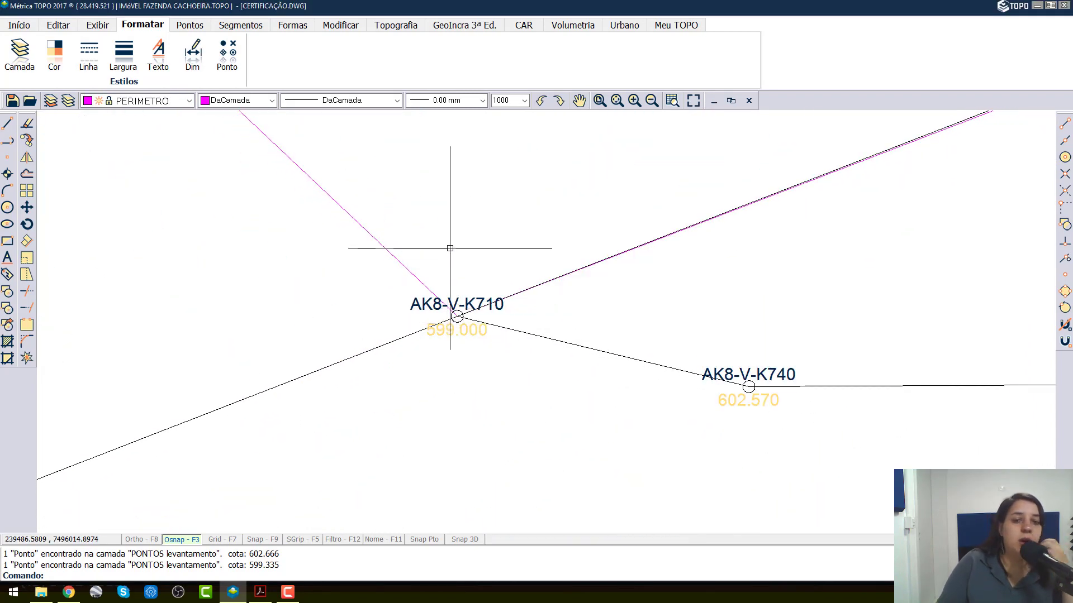
# Step: Relocate the PERIMETRO polyline's corner vertex onto SIGEF point AK8-V-K710 using the Ponto (Node) snap
pyautogui.scroll(-2, 461, 296)
pyautogui.scroll(-3, 470, 308)
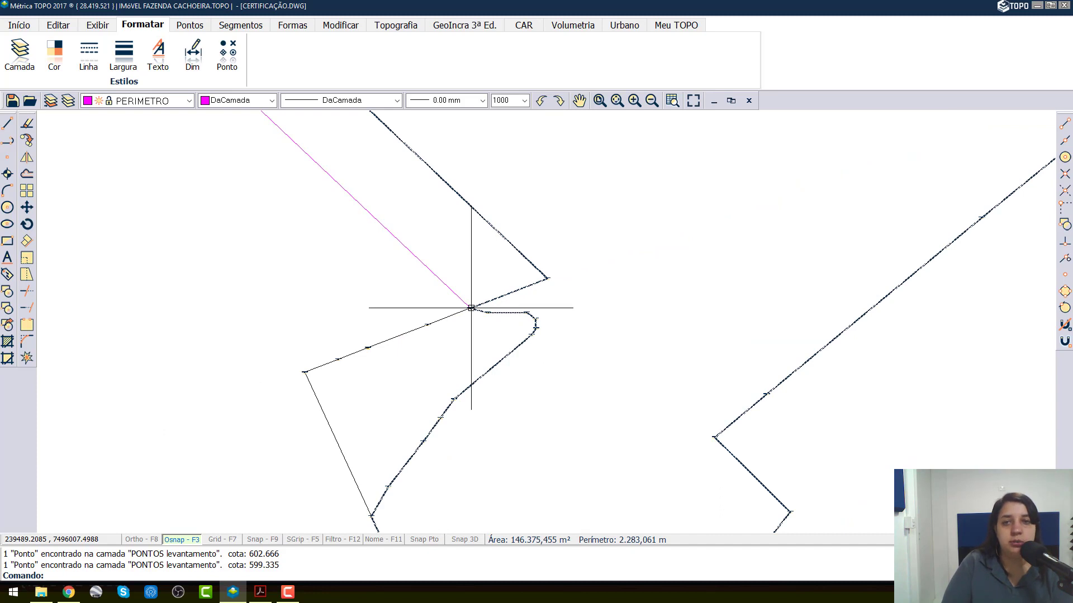
pyautogui.click(449, 287)
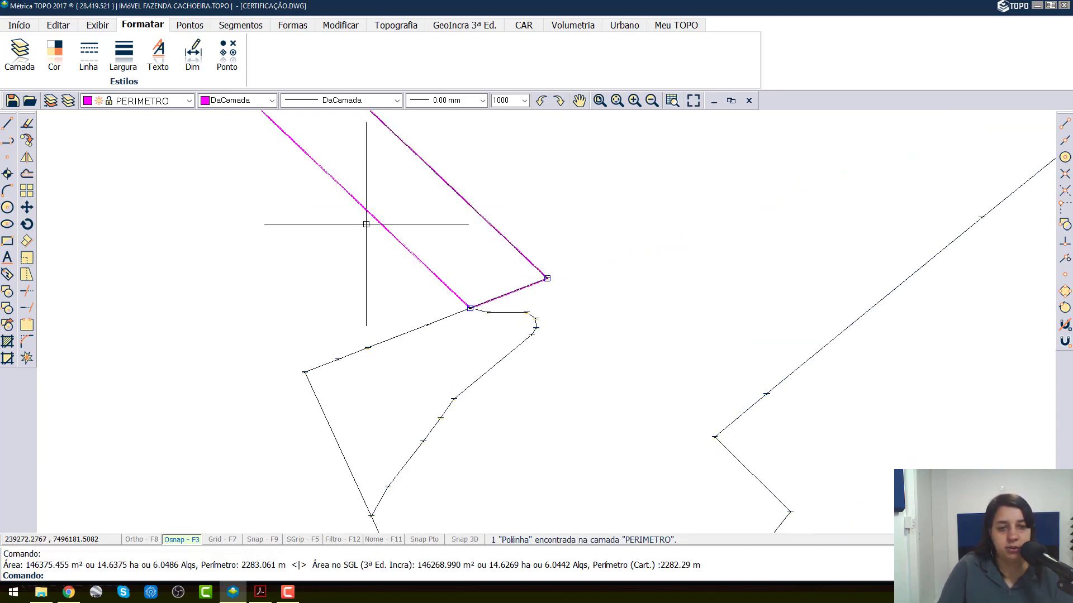
pyautogui.scroll(5, 472, 309)
pyautogui.scroll(8, 490, 279)
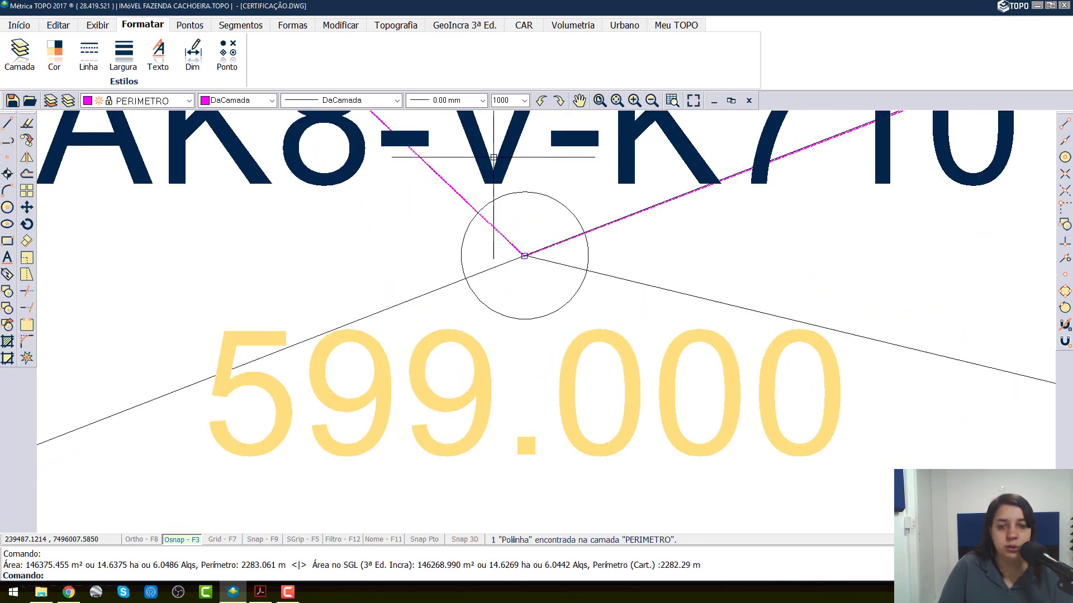
pyautogui.moveTo(584, 246); pyautogui.dragTo(429, 304, button='middle')
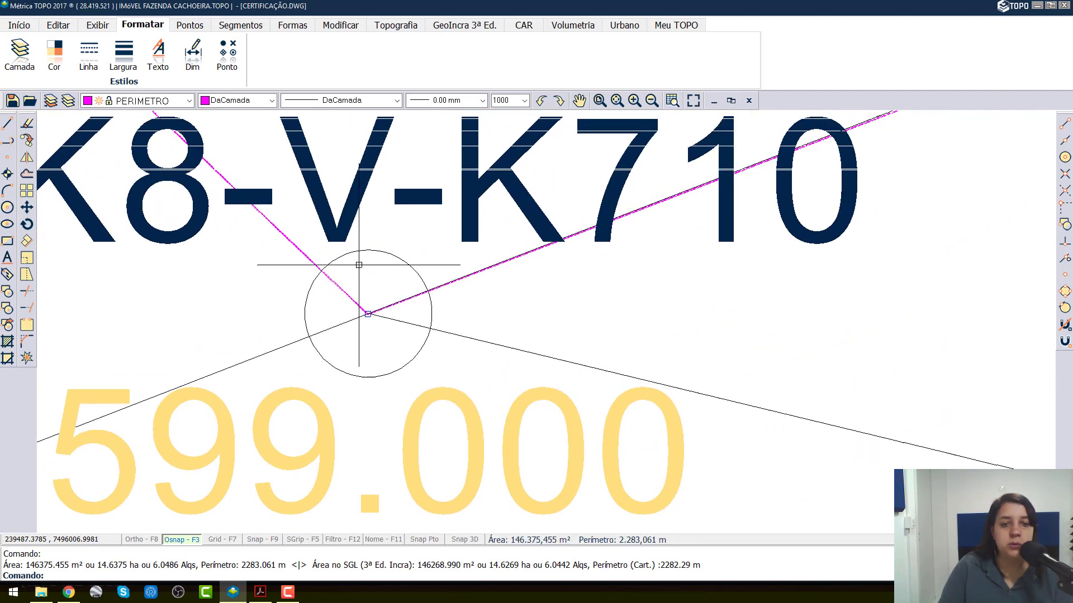
pyautogui.scroll(-3, 402, 156)
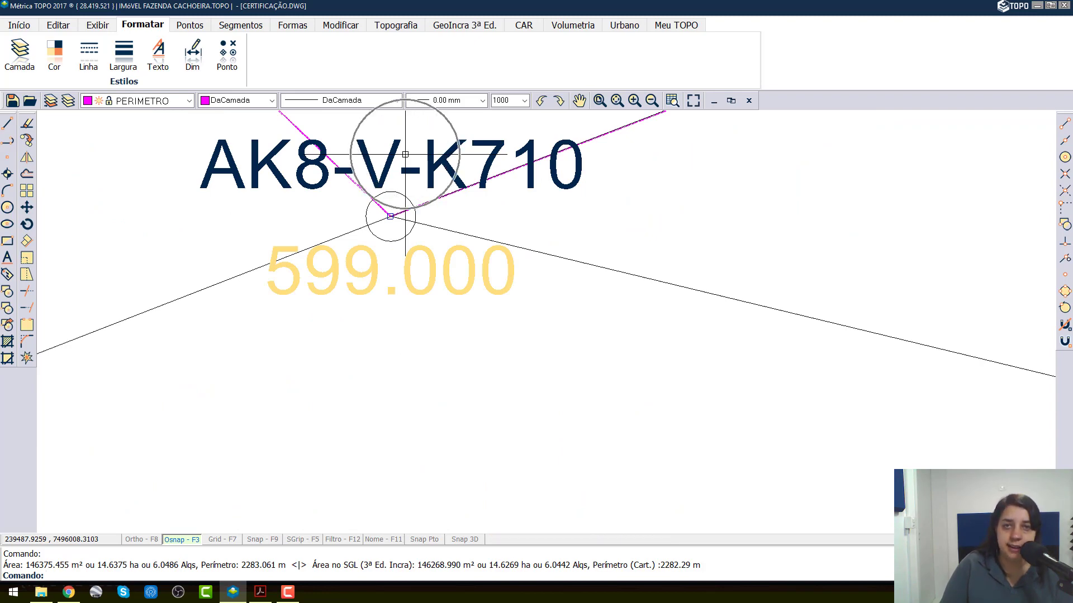
pyautogui.scroll(6, 403, 155)
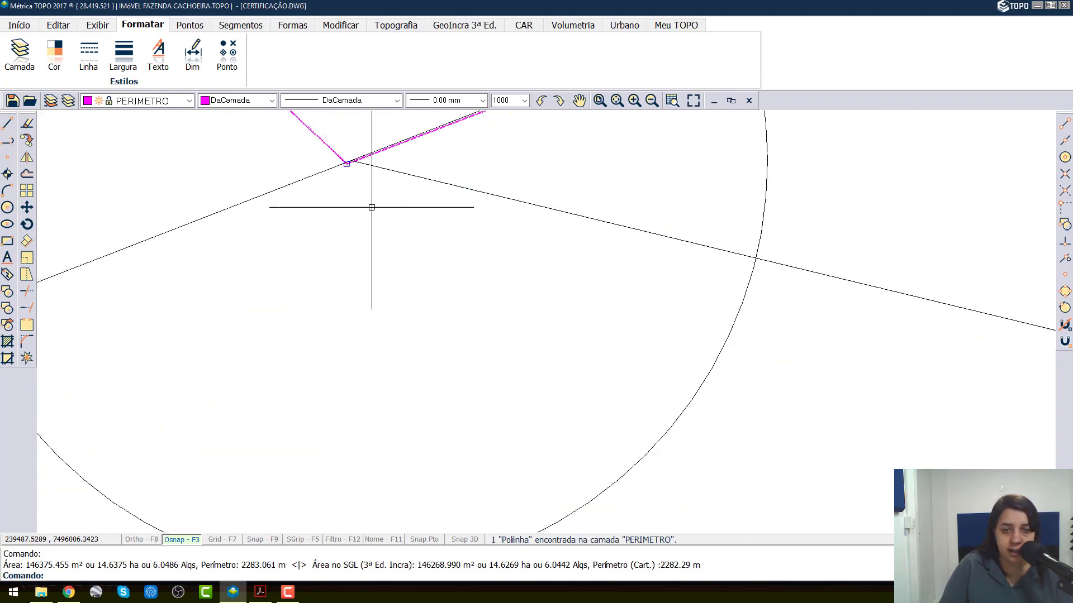
pyautogui.scroll(2, 341, 154)
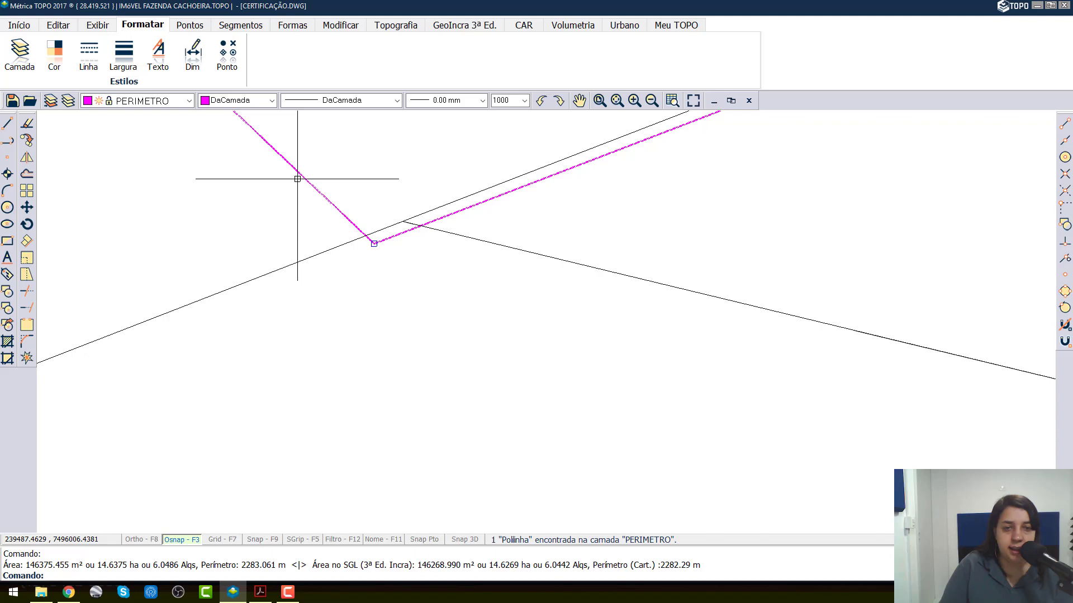
pyautogui.click(374, 242)
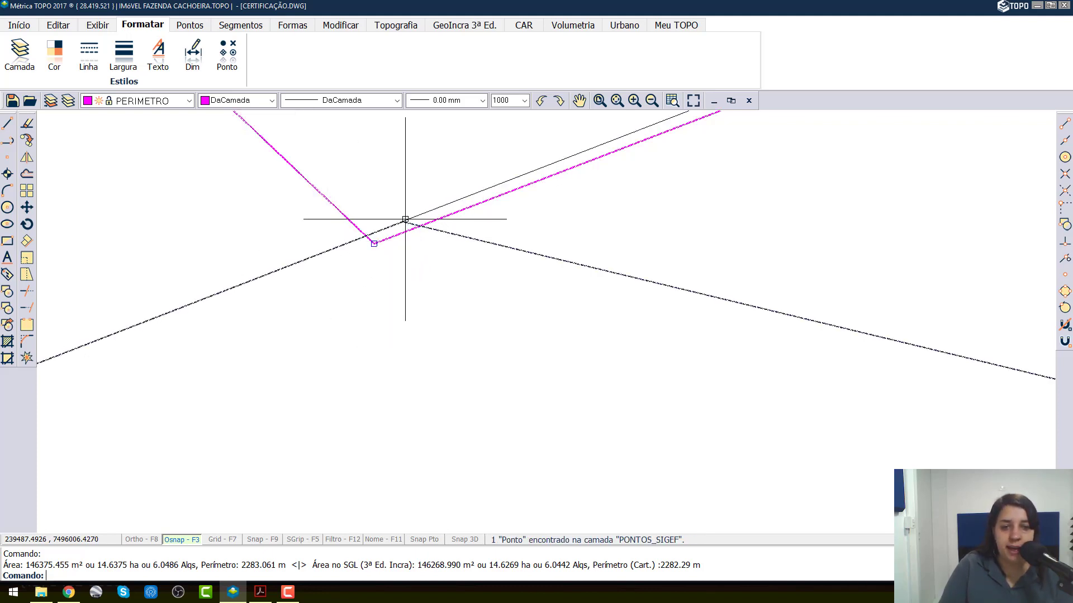
pyautogui.click(373, 243)
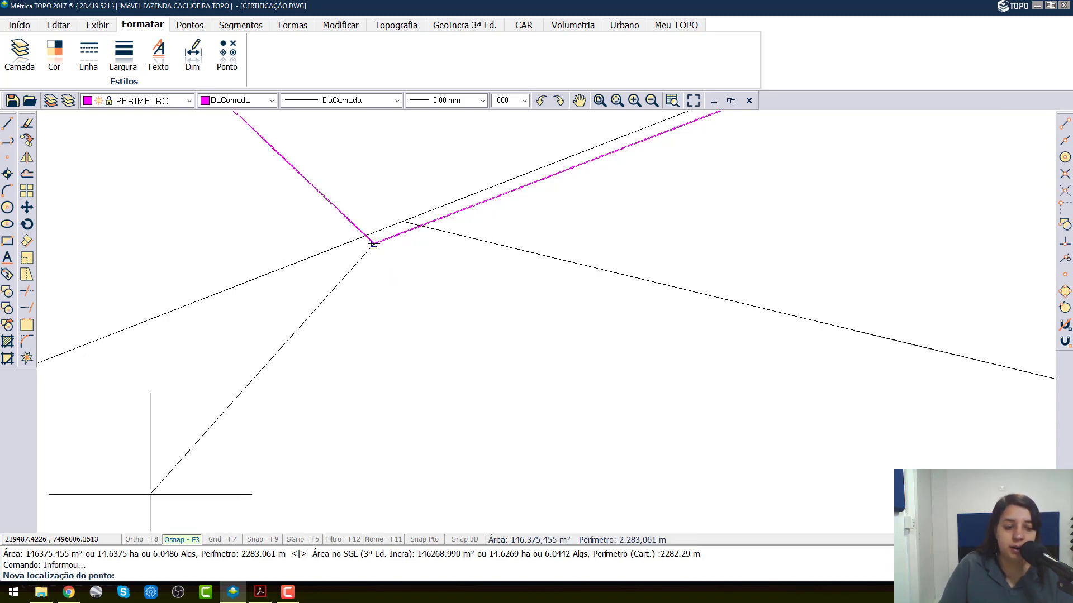
pyautogui.click(60, 576)
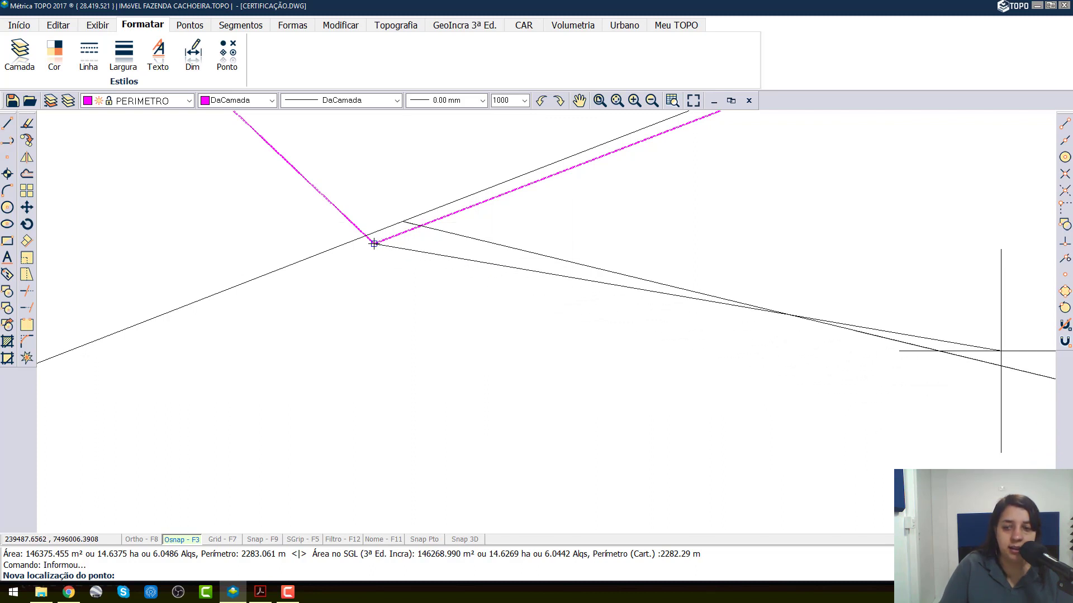
pyautogui.click(1064, 275)
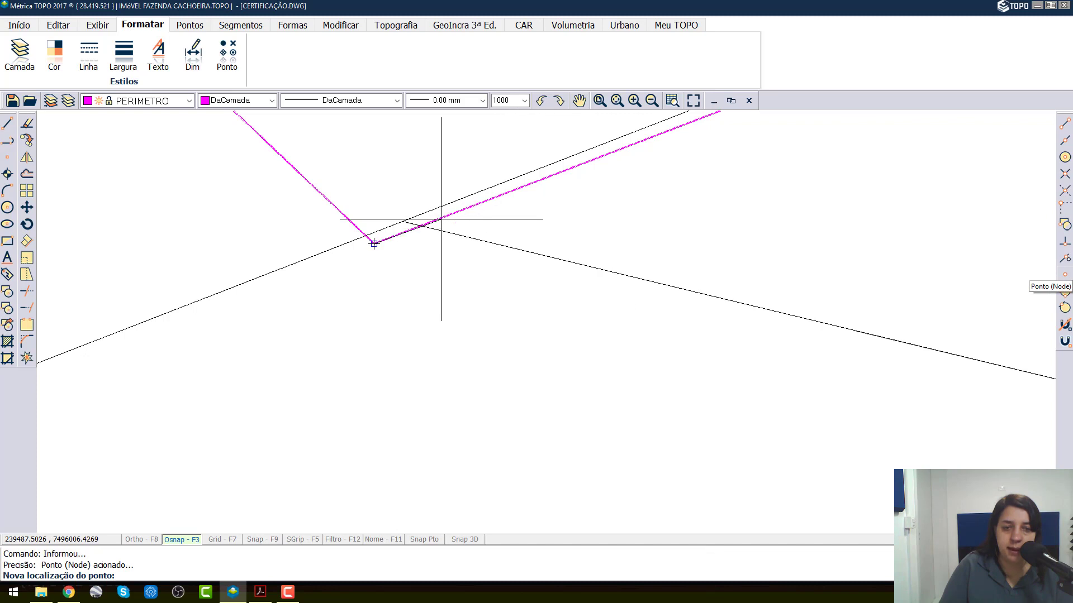
pyautogui.click(402, 221)
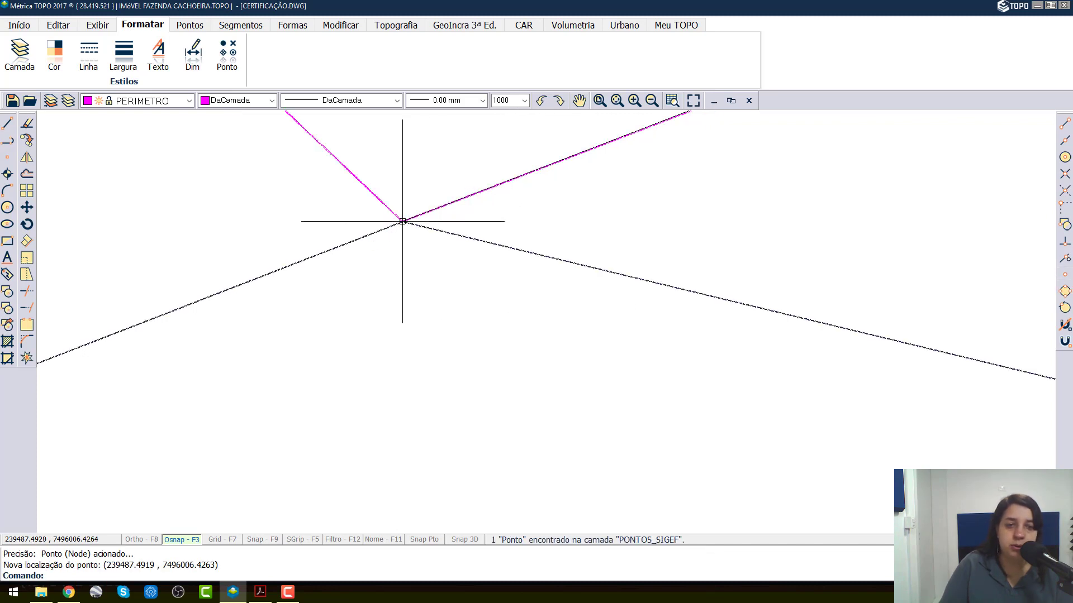
# Step: Follow the shared boundary to AK8-M-C933 and snap the PERIMETRO polyline's corner vertex onto that SIGEF point
pyautogui.scroll(-2, 402, 222)
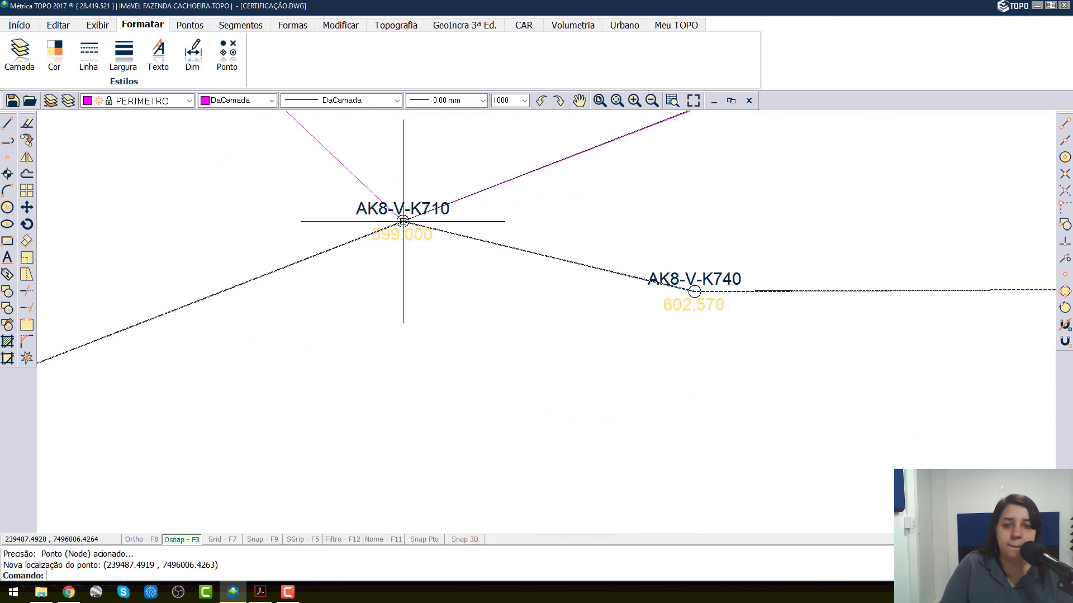
pyautogui.scroll(-3, 402, 223)
pyautogui.scroll(3, 401, 221)
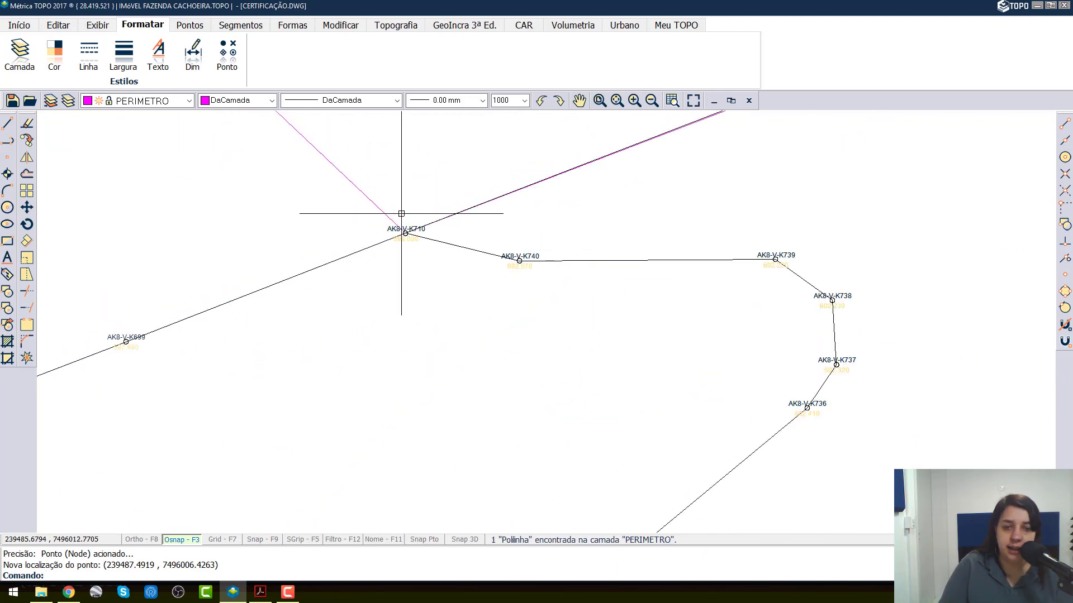
pyautogui.moveTo(558, 196); pyautogui.dragTo(459, 274, button='middle')
pyautogui.click(504, 233)
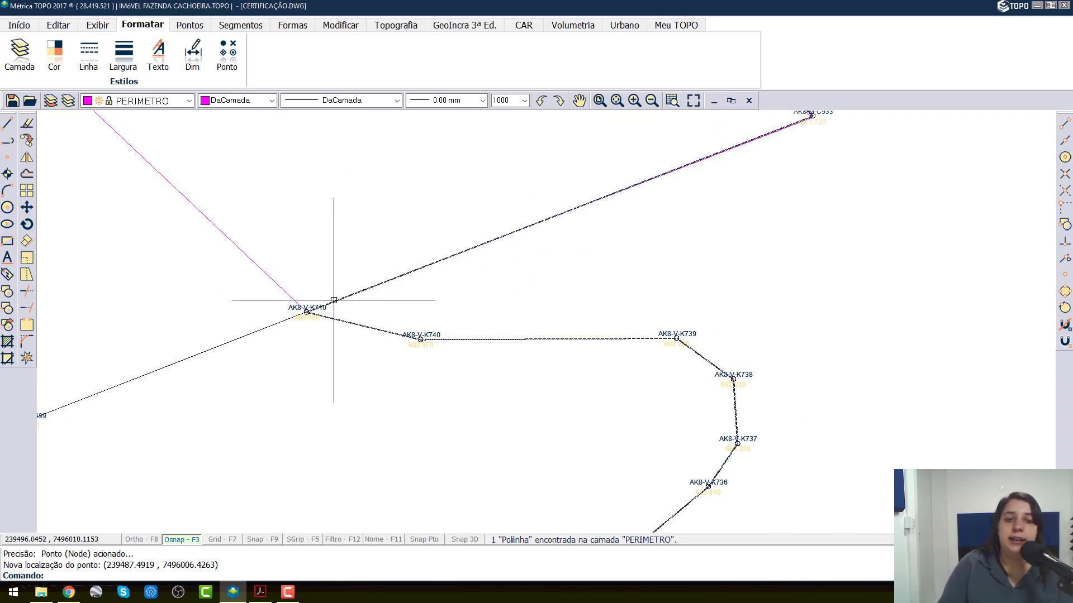
pyautogui.moveTo(798, 184); pyautogui.dragTo(547, 284, button='middle')
pyautogui.scroll(5, 575, 211)
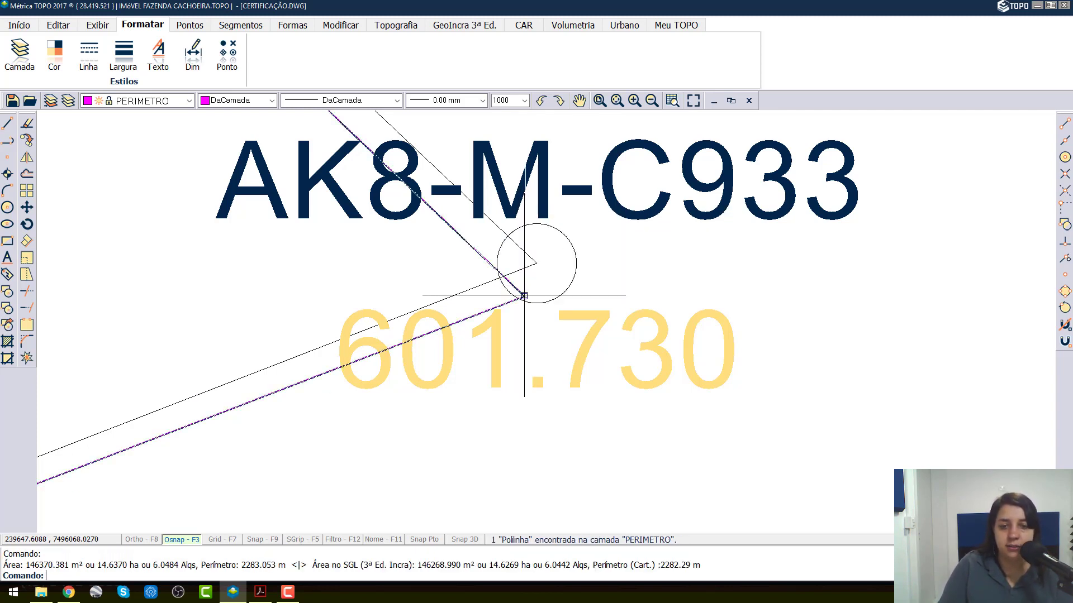
pyautogui.click(524, 295)
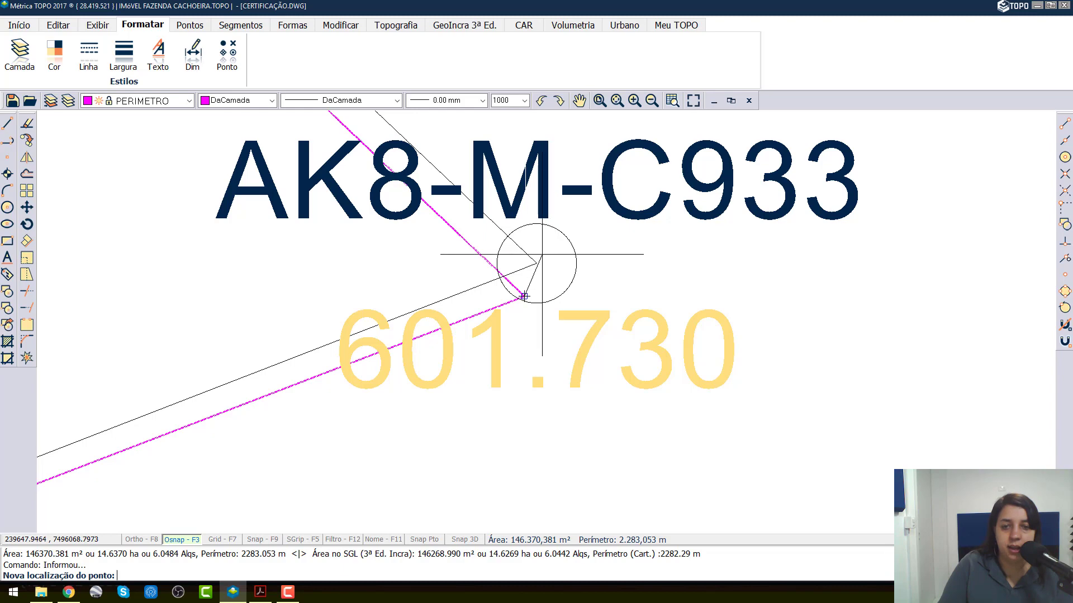
pyautogui.click(557, 230)
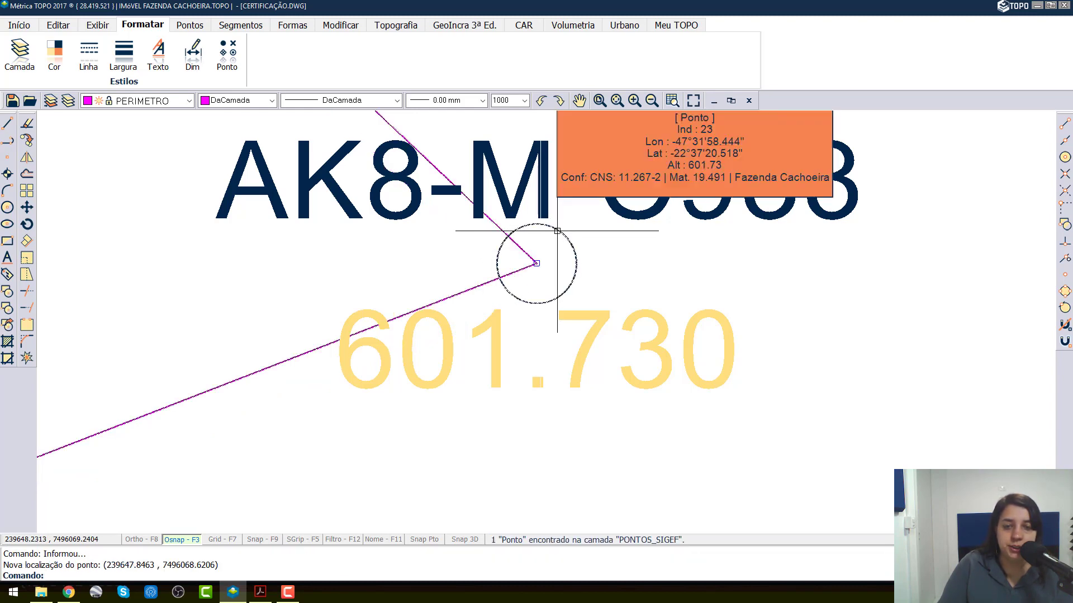
# Step: Relocate the PERIMETRO polyline's corner vertex beside the road onto SIGEF point AK8-V-K711 with the Ponto (Node) snap, and check the polyline there
pyautogui.scroll(-4, 554, 234)
pyautogui.scroll(-5, 552, 239)
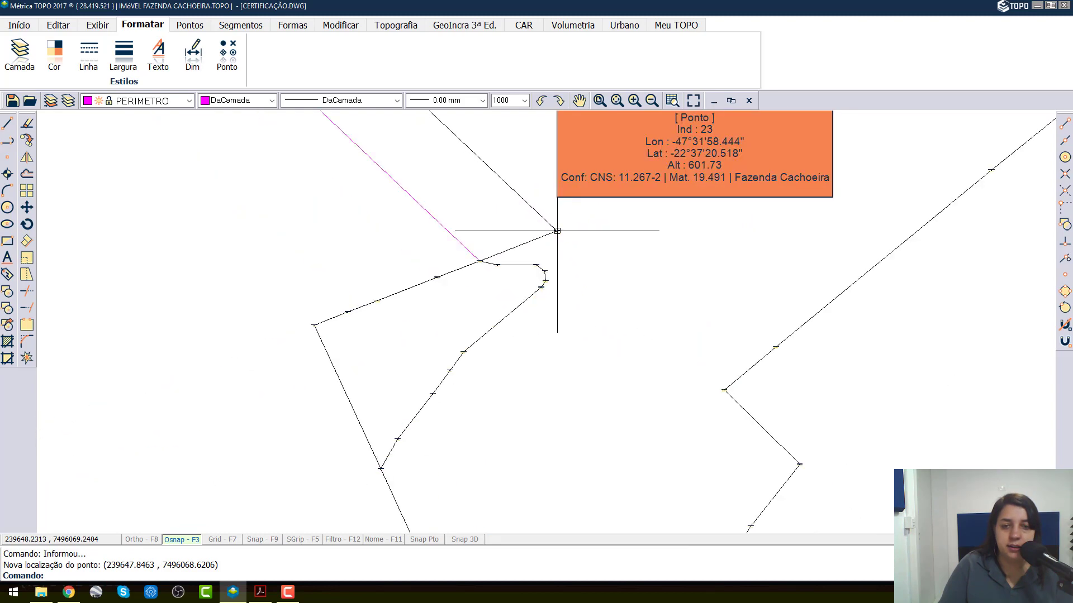
pyautogui.moveTo(487, 164); pyautogui.dragTo(434, 288, button='middle')
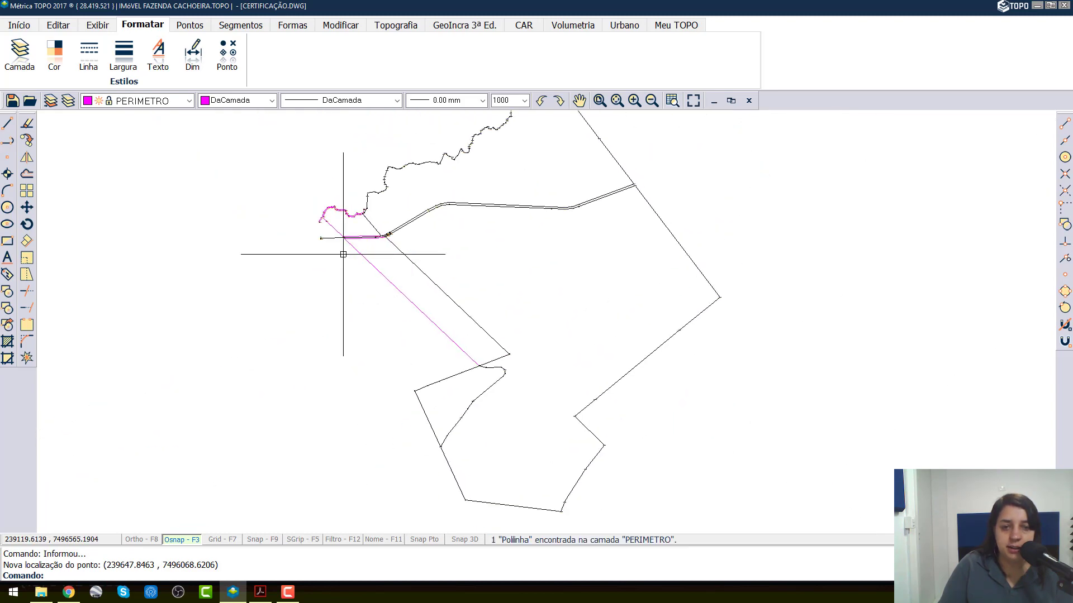
pyautogui.scroll(6, 394, 226)
pyautogui.scroll(10, 371, 232)
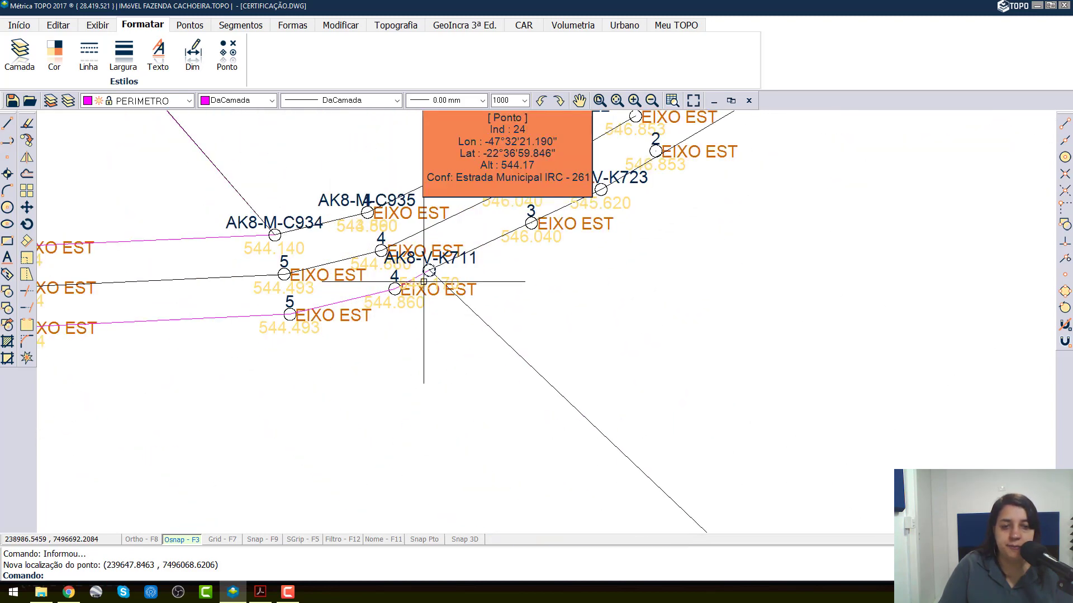
pyautogui.scroll(5, 414, 248)
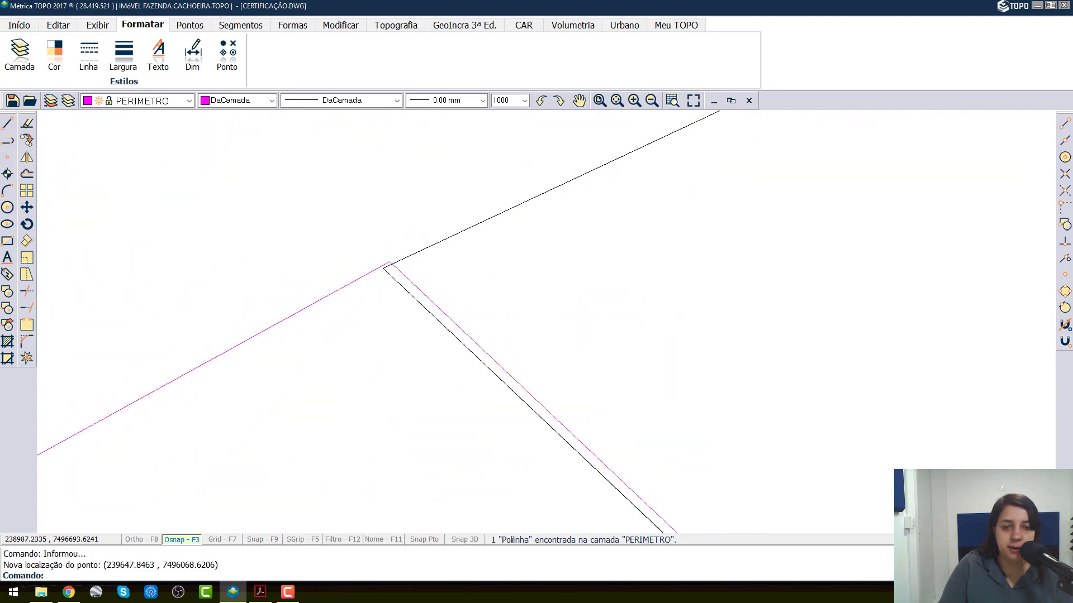
pyautogui.click(381, 269)
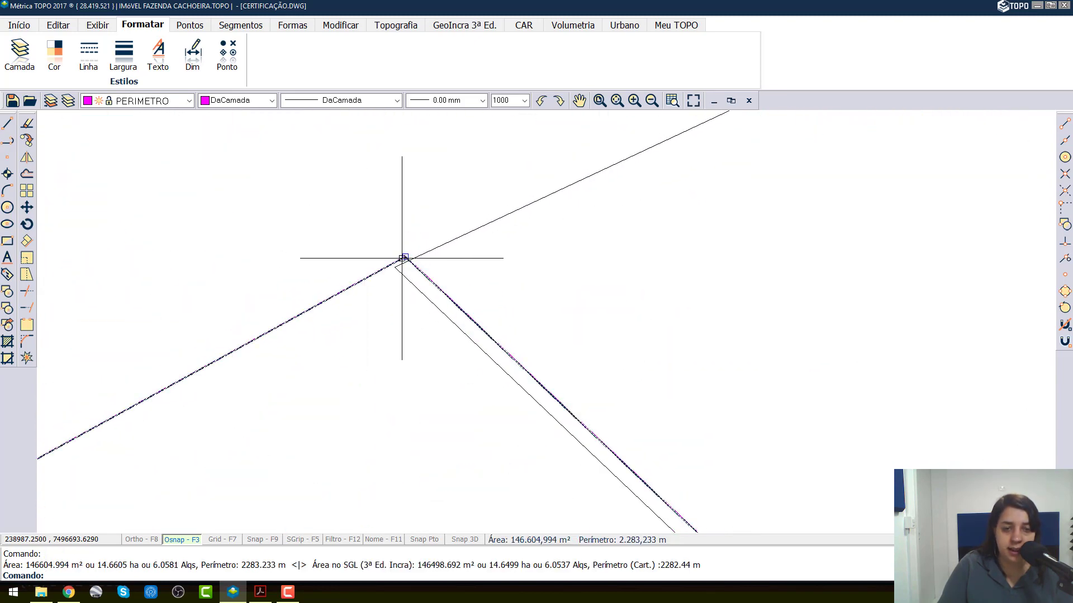
pyautogui.click(405, 257)
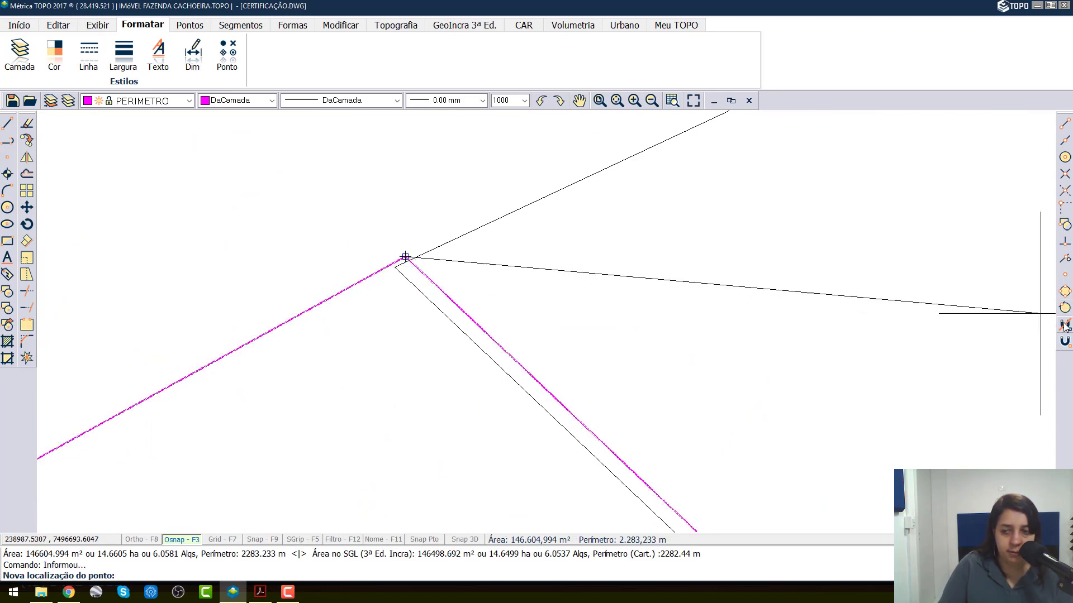
pyautogui.click(1064, 276)
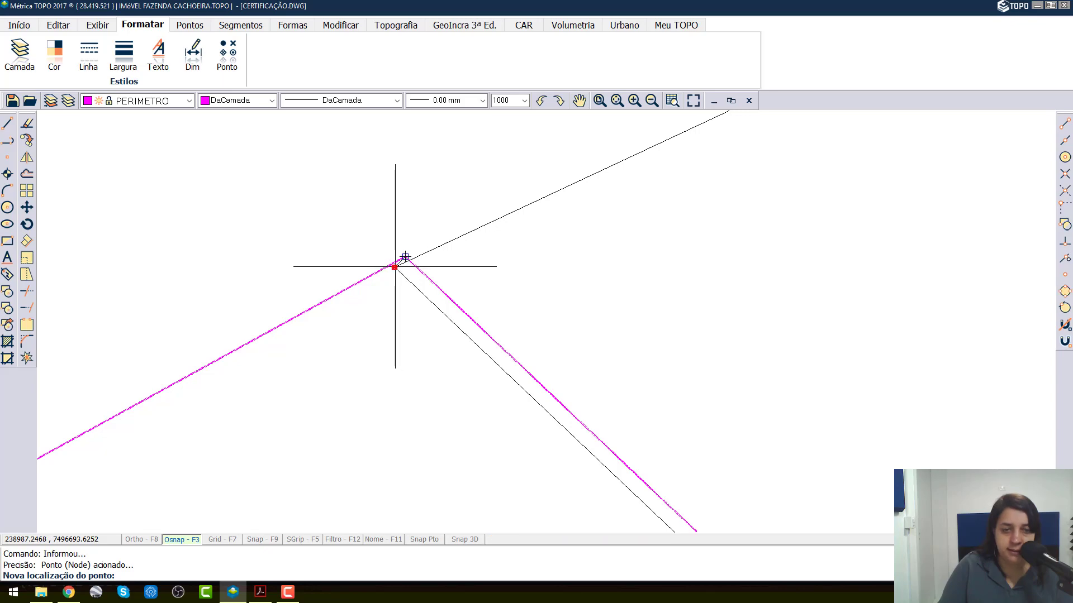
pyautogui.click(405, 256)
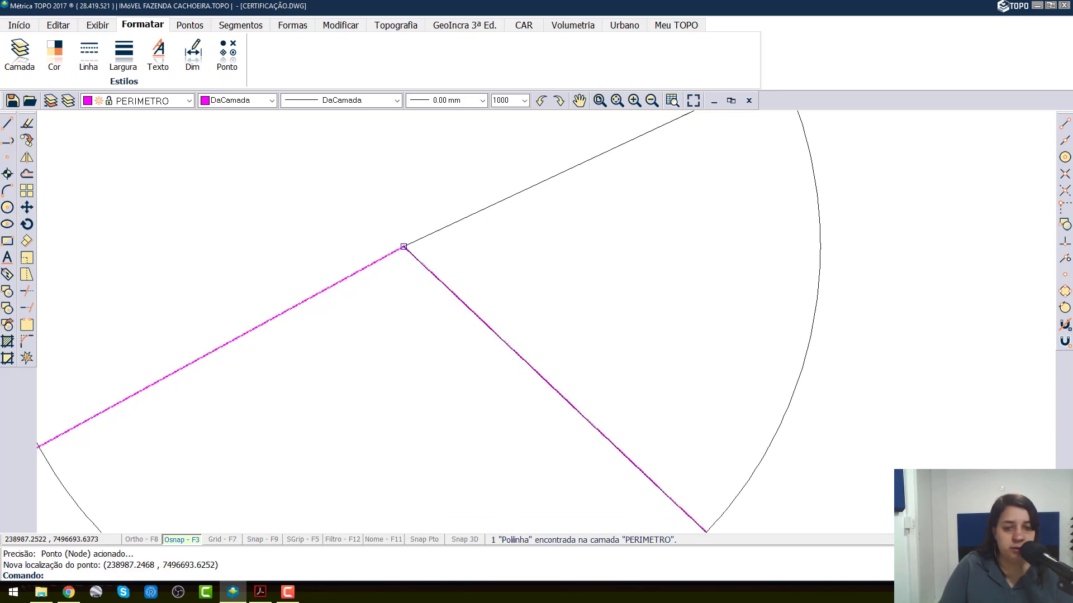
pyautogui.scroll(-7, 407, 241)
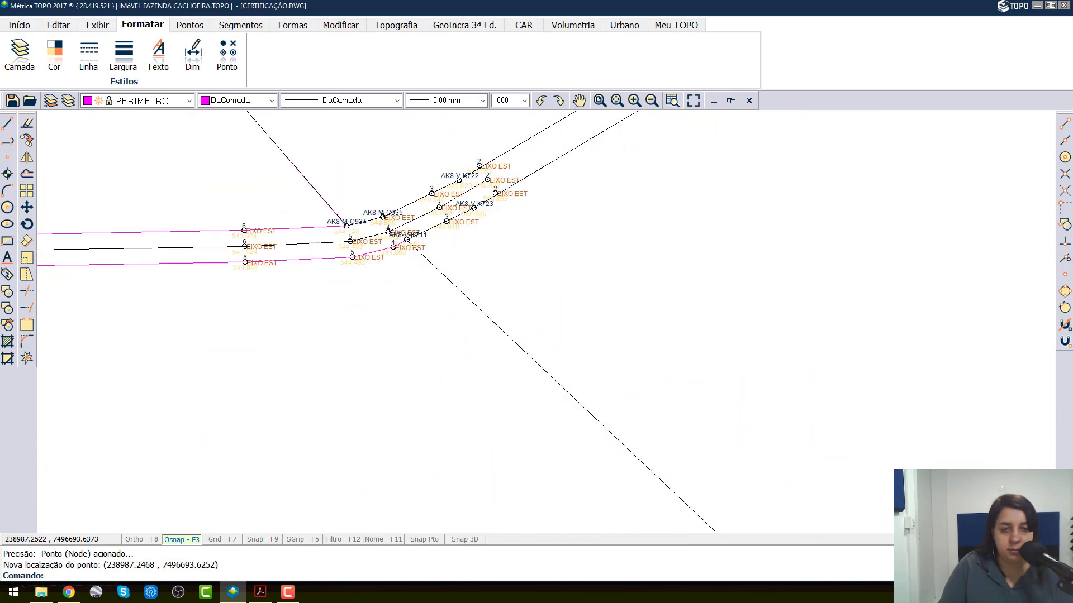
pyautogui.scroll(4, 406, 246)
pyautogui.click(414, 232)
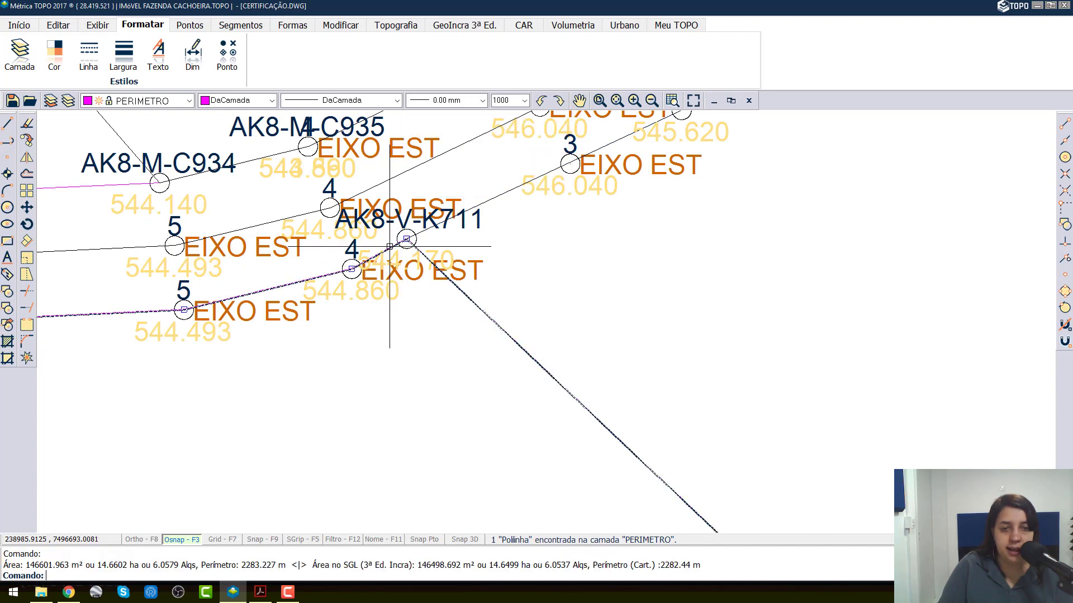
pyautogui.press('Escape')
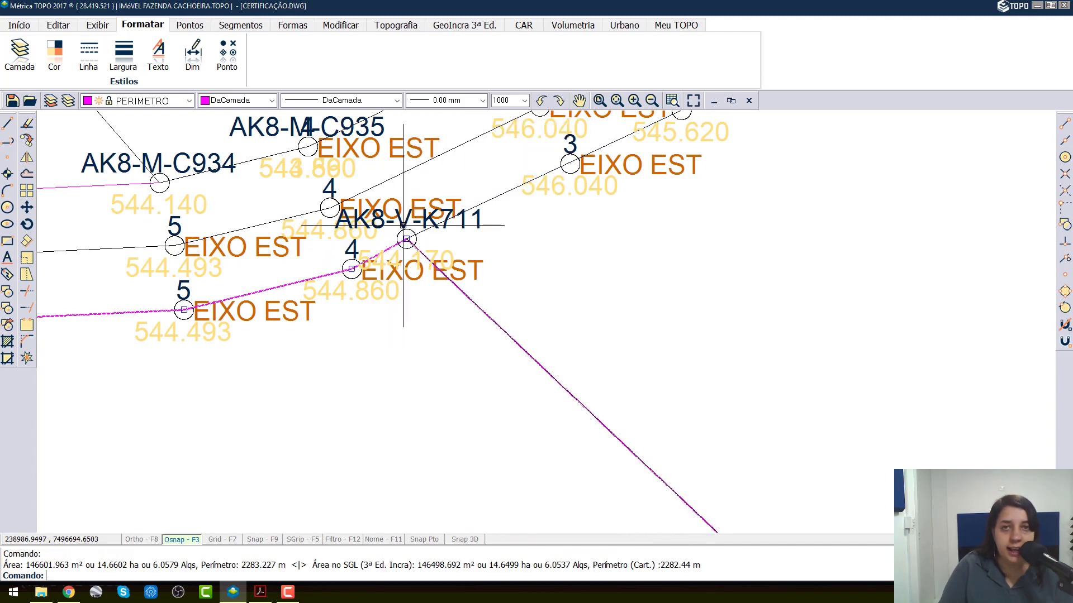
# Step: On the other side of the road, snap the neighbouring PERIMETRO polyline's corner vertex onto SIGEF point AK8-M-C934 using Ponto (Node)
pyautogui.scroll(-6, 400, 221)
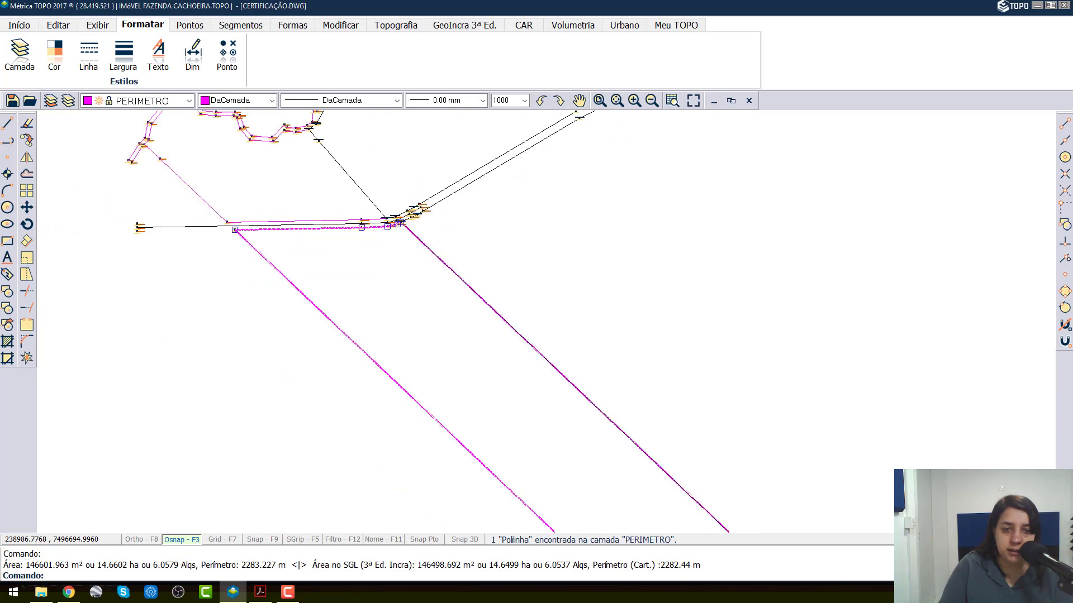
pyautogui.scroll(2, 400, 222)
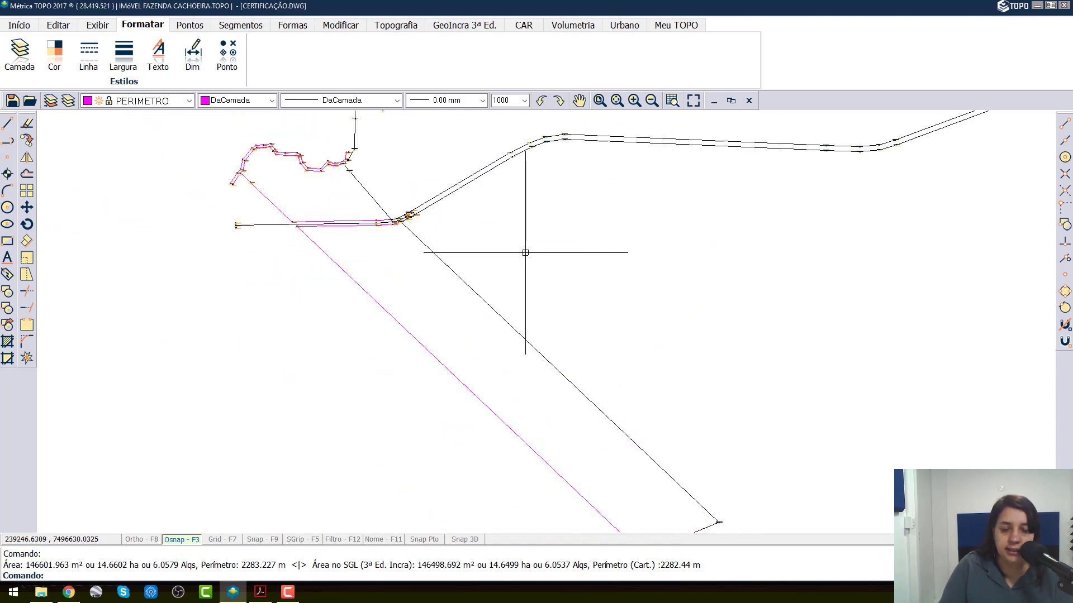
pyautogui.scroll(4, 392, 211)
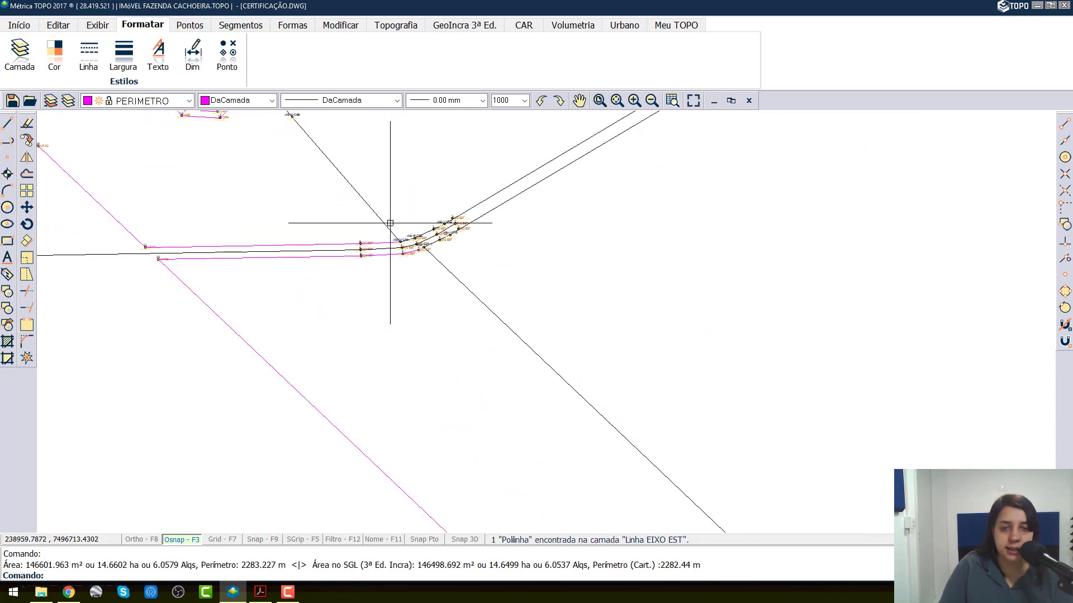
pyautogui.scroll(6, 401, 261)
pyautogui.moveTo(472, 196)
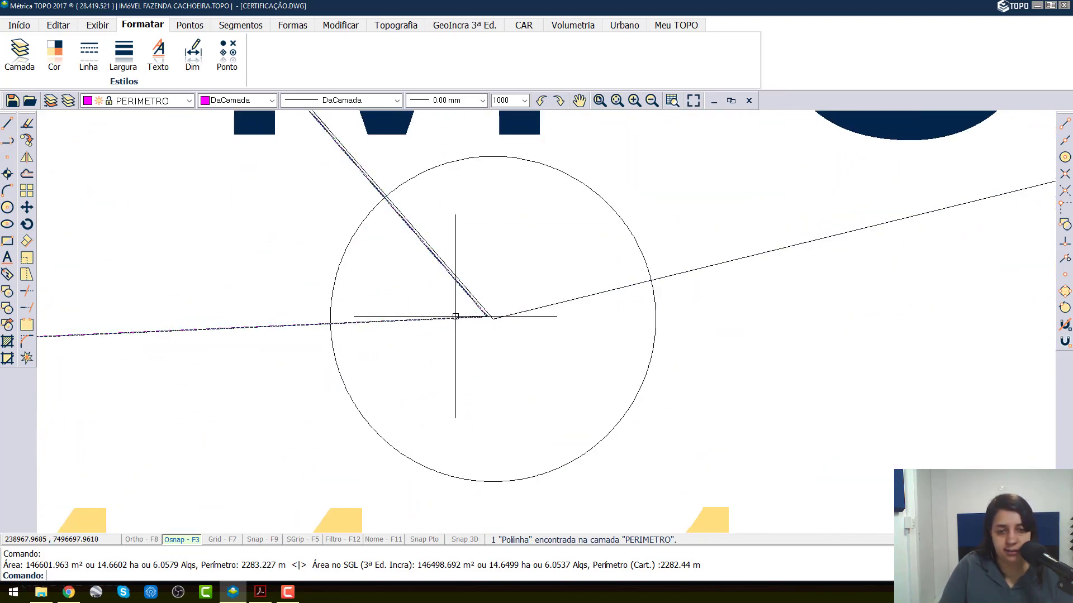
pyautogui.click(455, 317)
pyautogui.scroll(2, 482, 323)
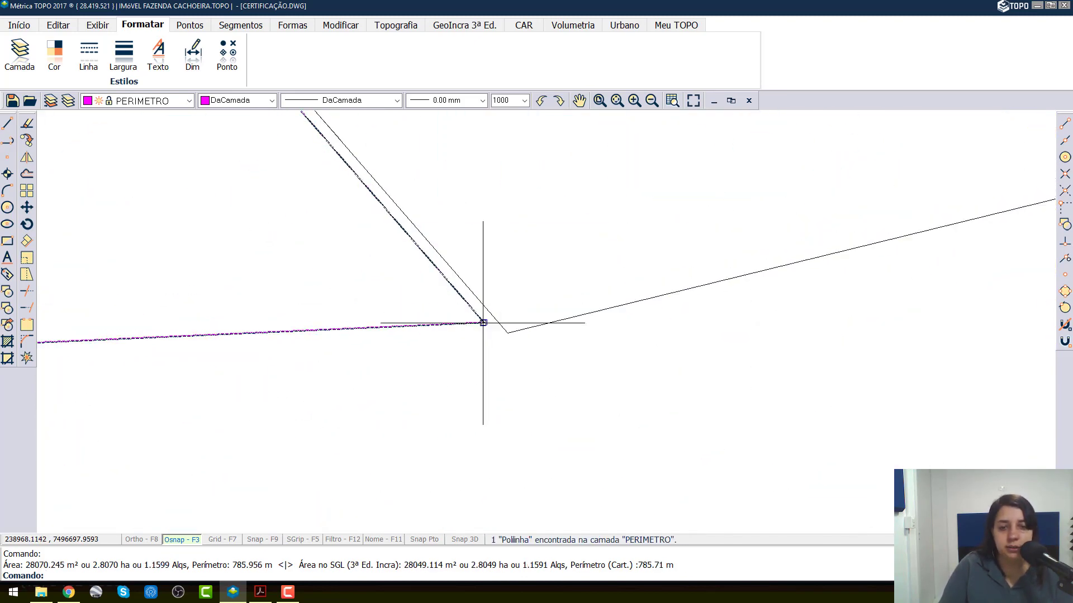
pyautogui.click(483, 323)
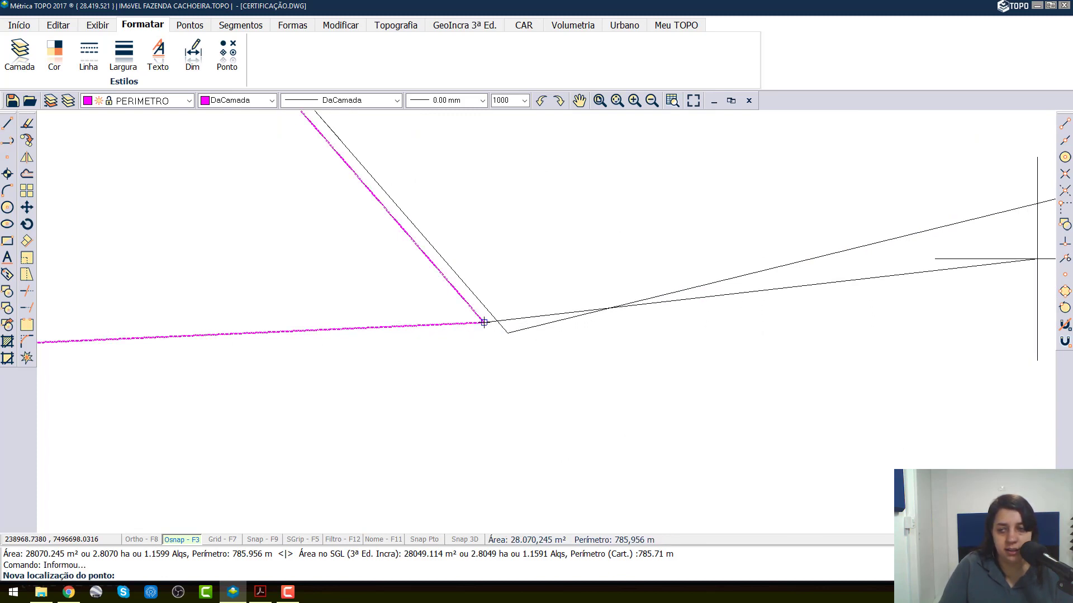
pyautogui.click(1064, 274)
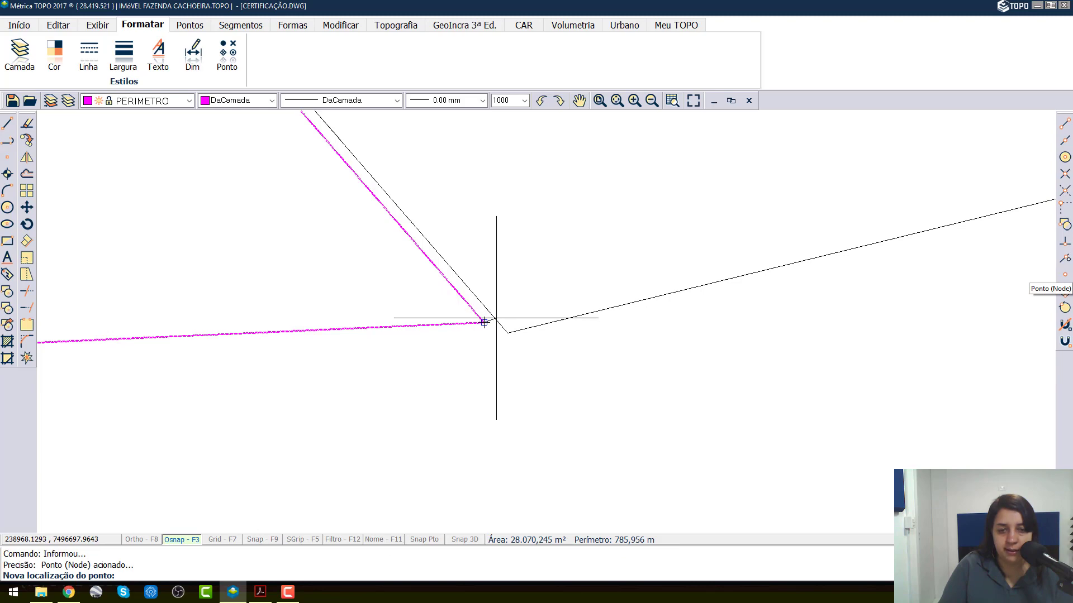
pyautogui.click(510, 331)
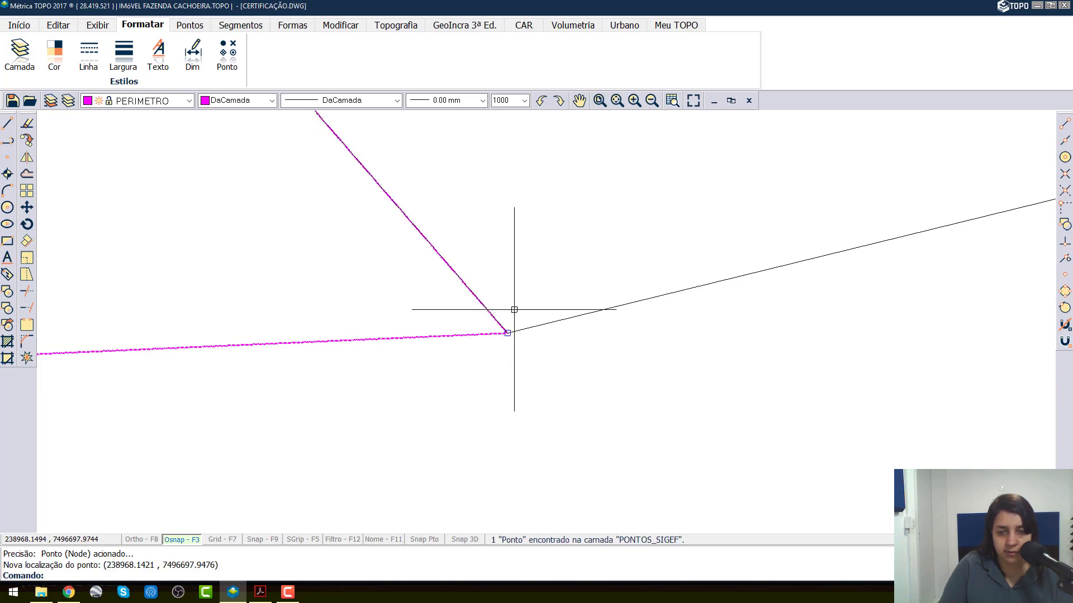
# Step: Follow the boundary from AK8-M-C934 to AK8-M-C936 and relocate the PERIMETRO polyline's vertex onto that SIGEF point with the Ponto (Node) snap
pyautogui.scroll(-5, 512, 311)
pyautogui.scroll(-5, 514, 309)
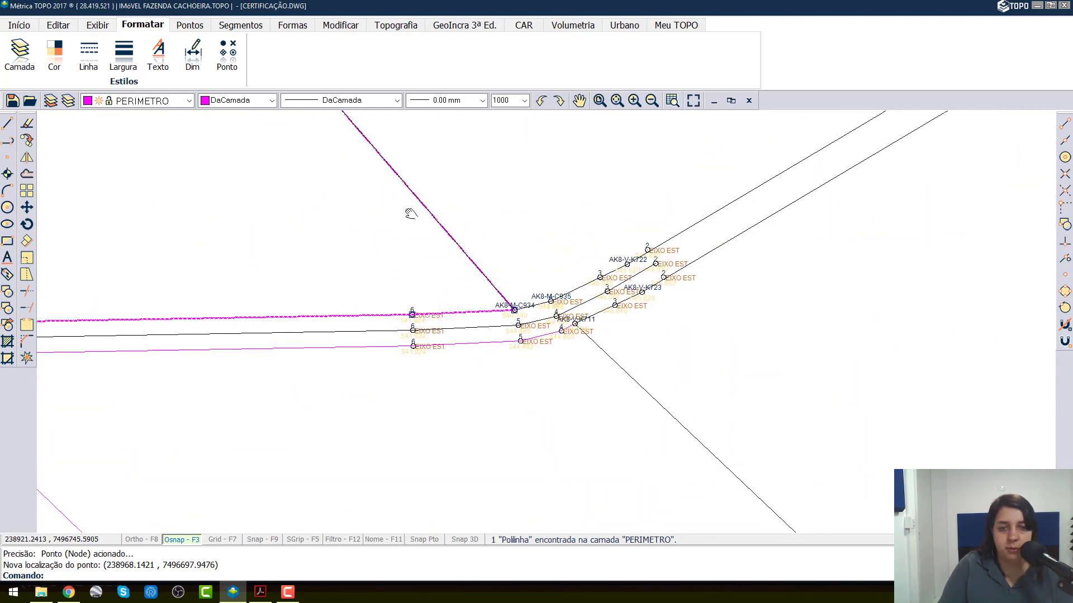
pyautogui.moveTo(410, 213); pyautogui.dragTo(581, 391, button='middle')
pyautogui.scroll(8, 458, 242)
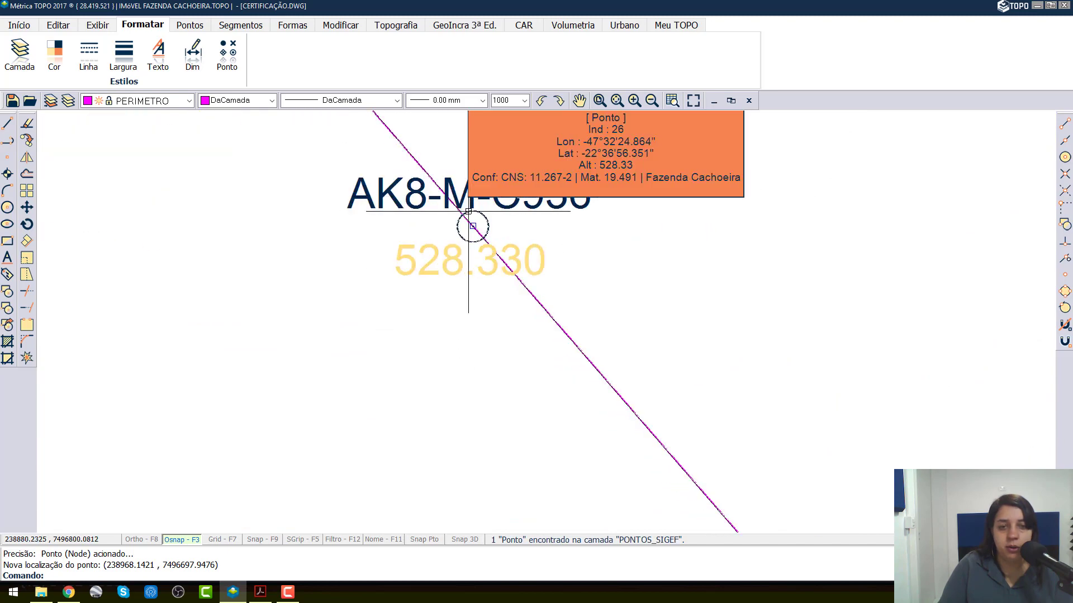
pyautogui.scroll(5, 474, 293)
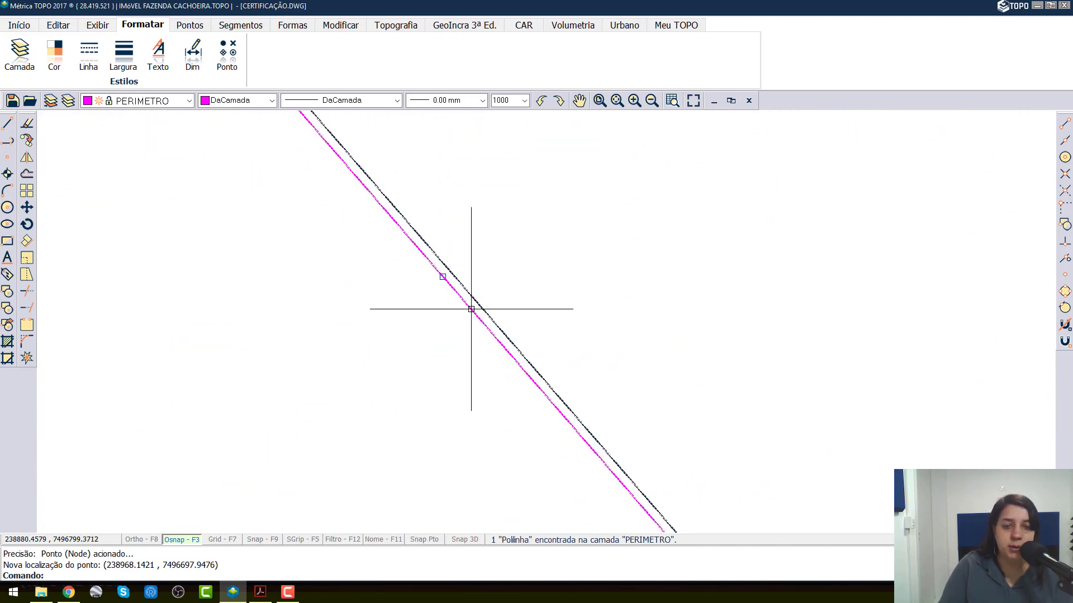
pyautogui.click(446, 270)
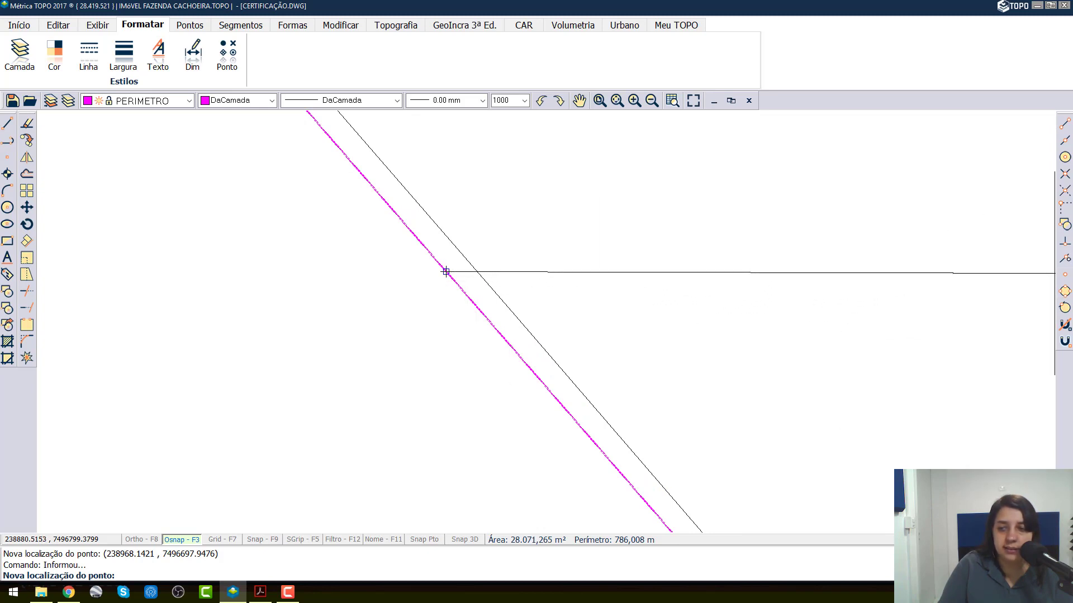
pyautogui.click(1063, 277)
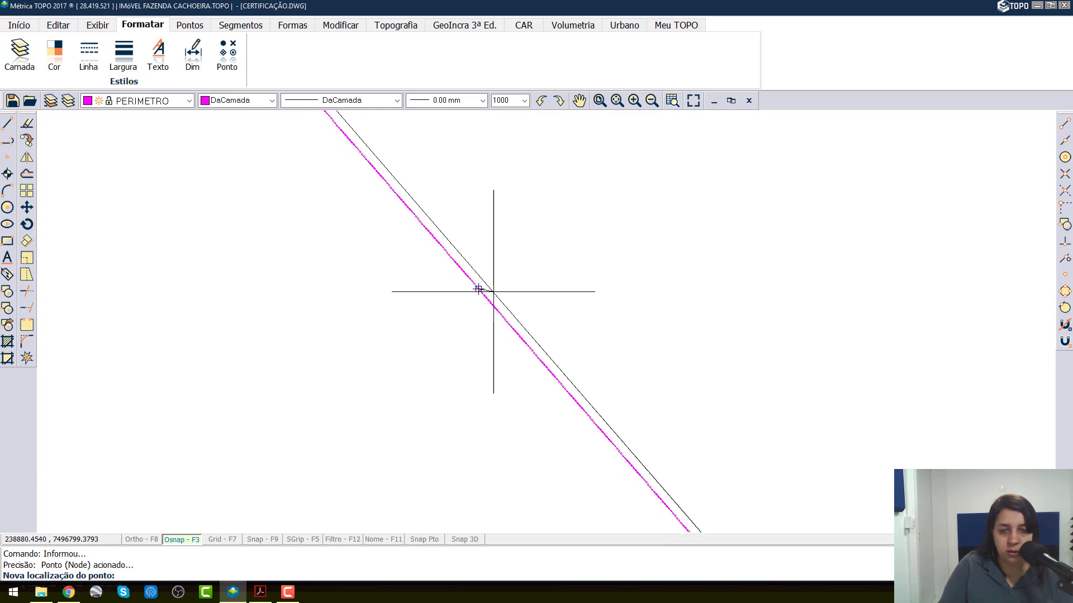
pyautogui.scroll(-4, 488, 288)
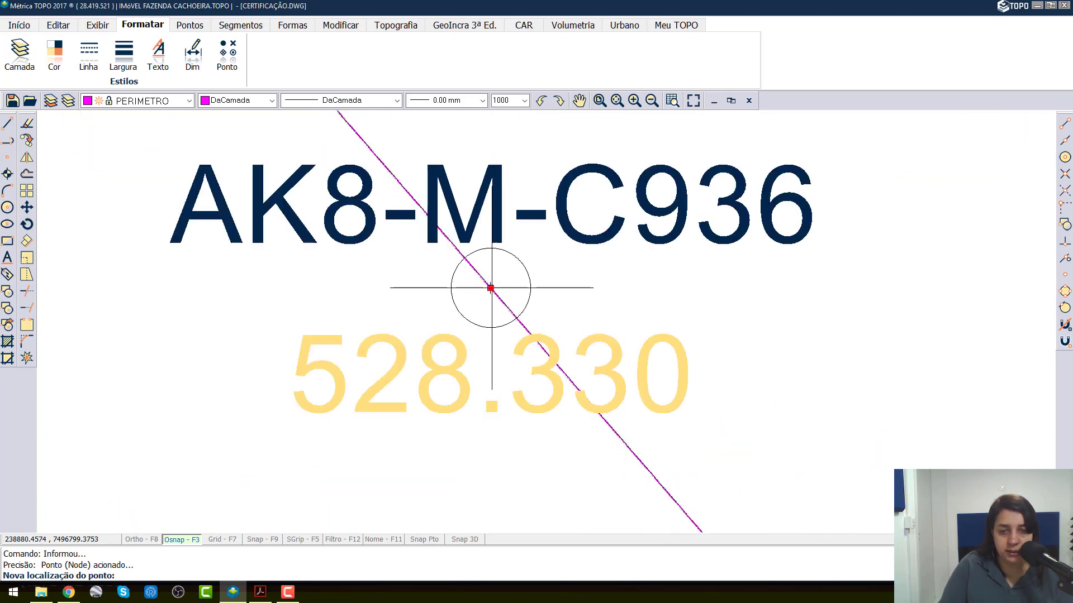
pyautogui.scroll(5, 492, 288)
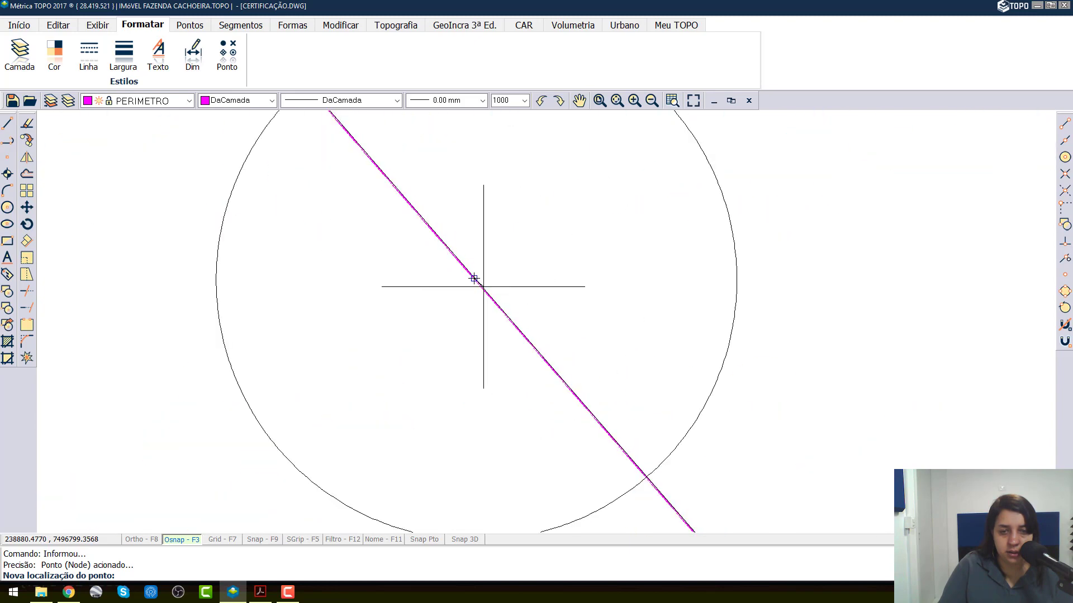
pyautogui.scroll(3, 475, 282)
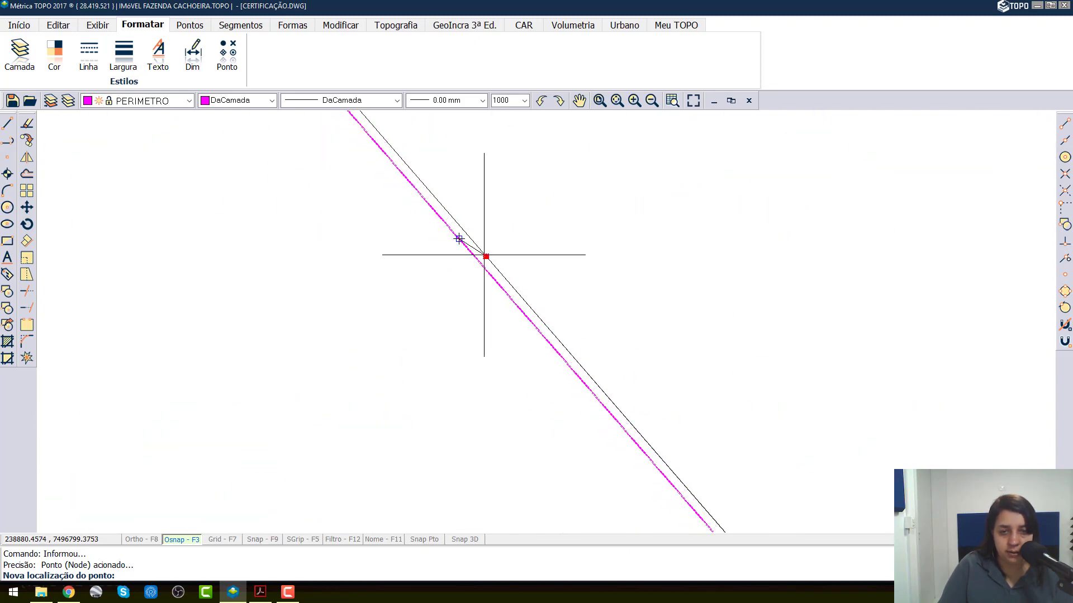
pyautogui.click(484, 255)
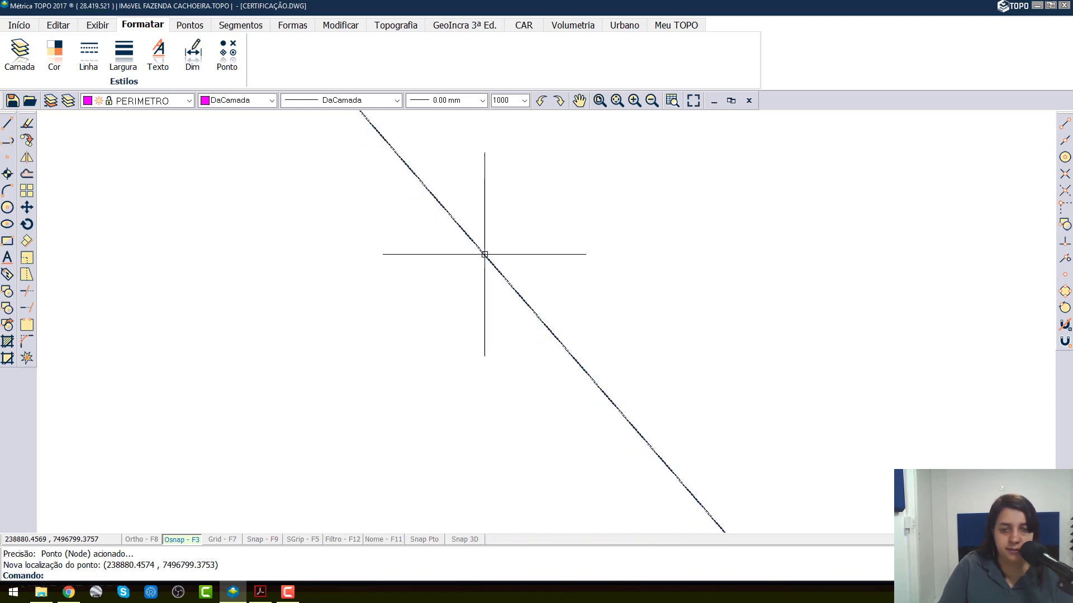
# Step: Move the PERIMETRO polyline's corner vertex by the stream onto SIGEF point AK8-V-K713 using the Ponto (Node) snap
pyautogui.scroll(-8, 484, 255)
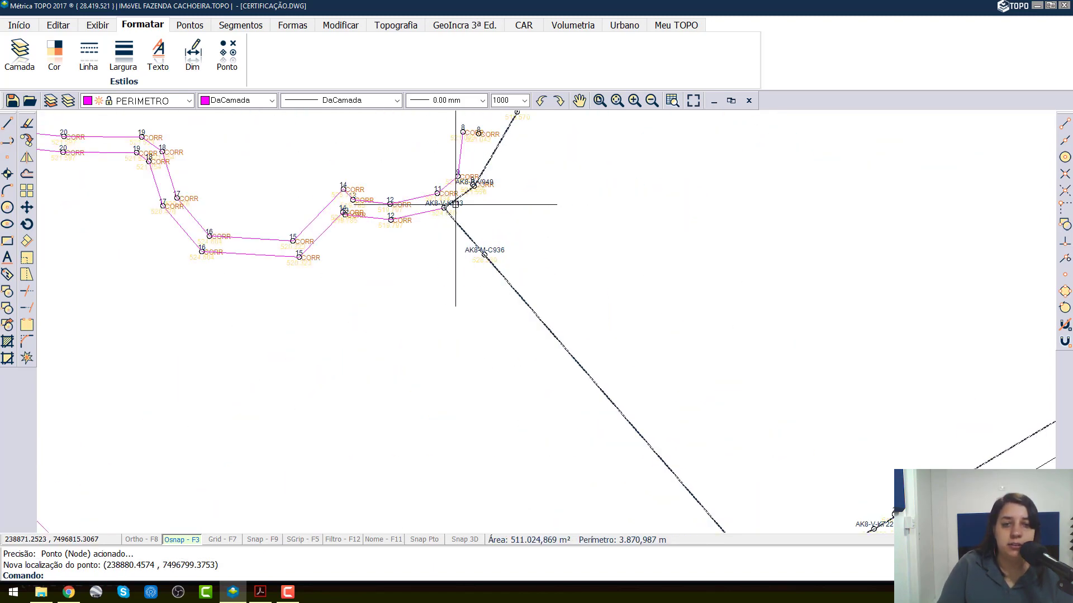
pyautogui.scroll(6, 370, 241)
pyautogui.scroll(3, 370, 241)
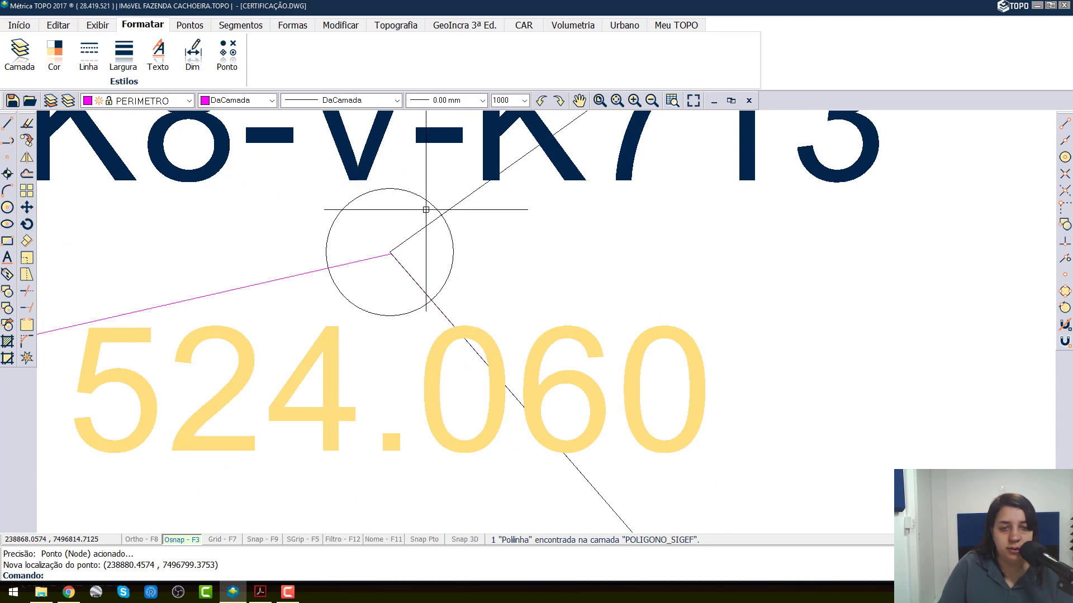
pyautogui.scroll(5, 389, 247)
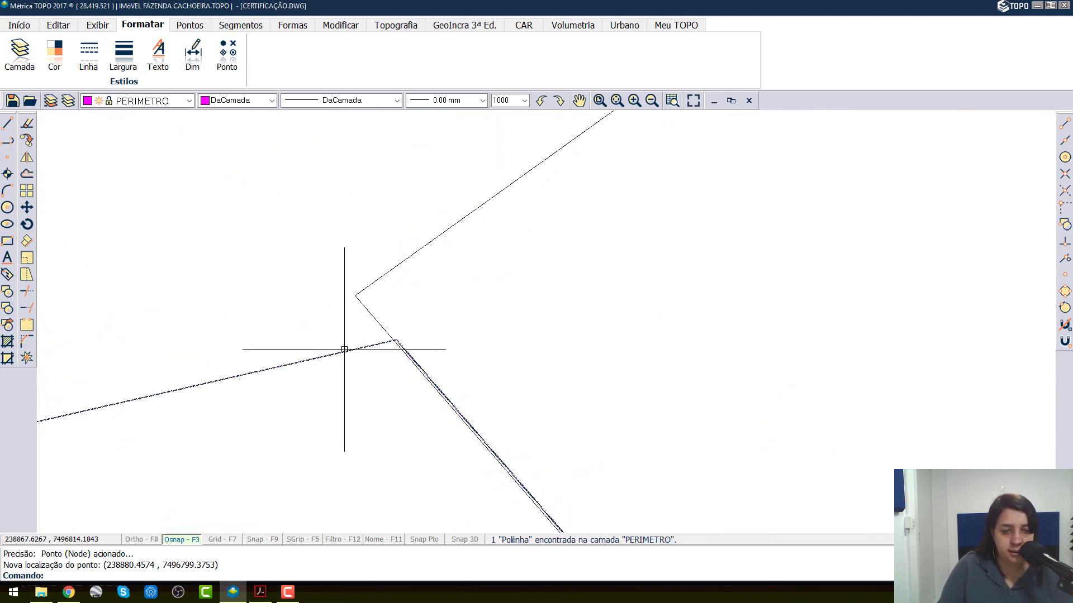
pyautogui.click(345, 351)
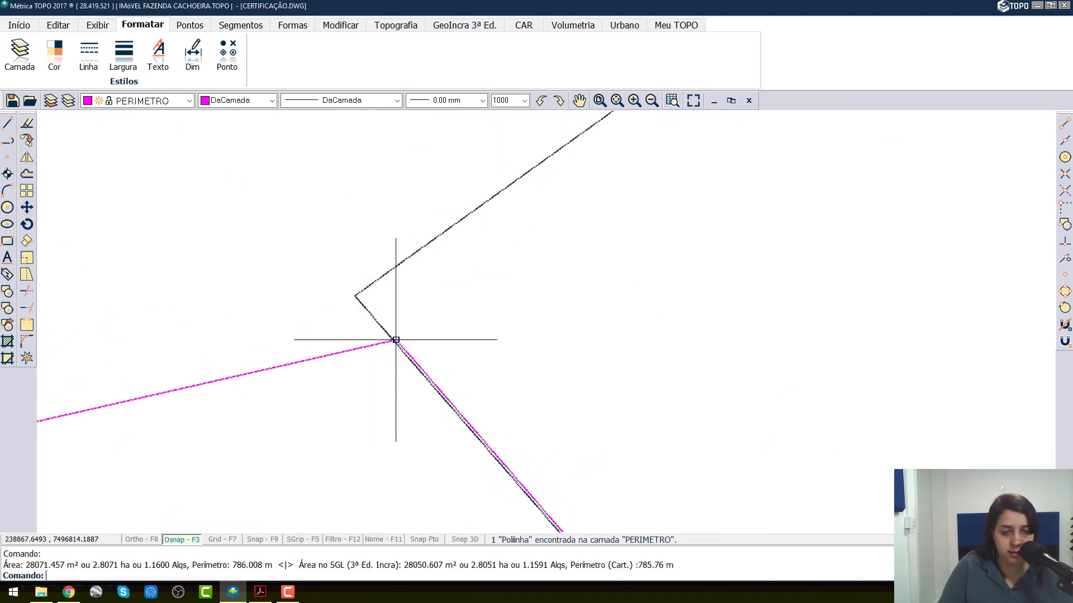
pyautogui.click(396, 339)
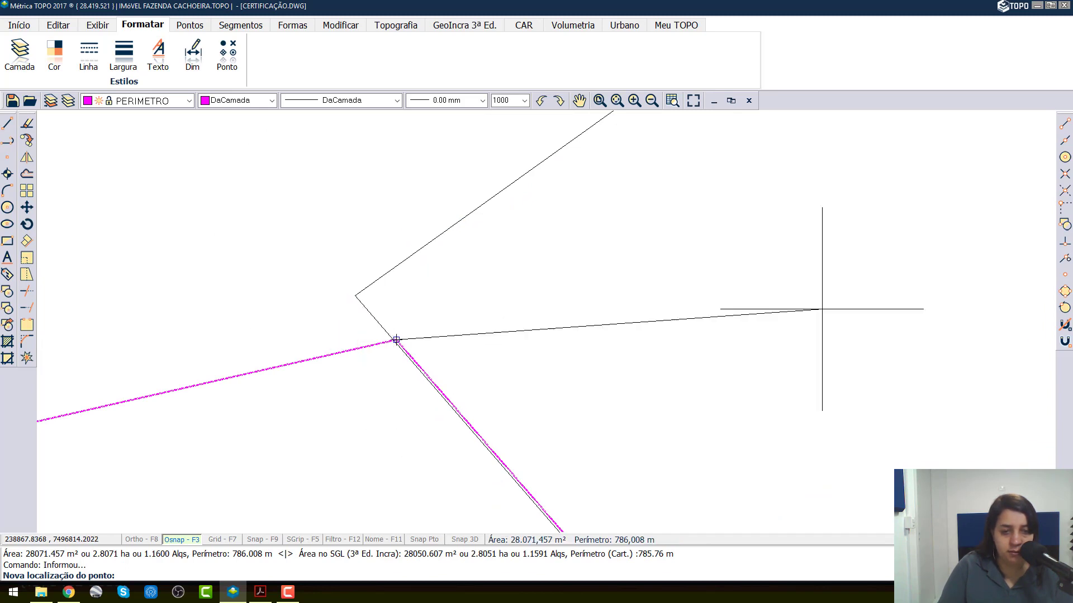
pyautogui.click(1063, 277)
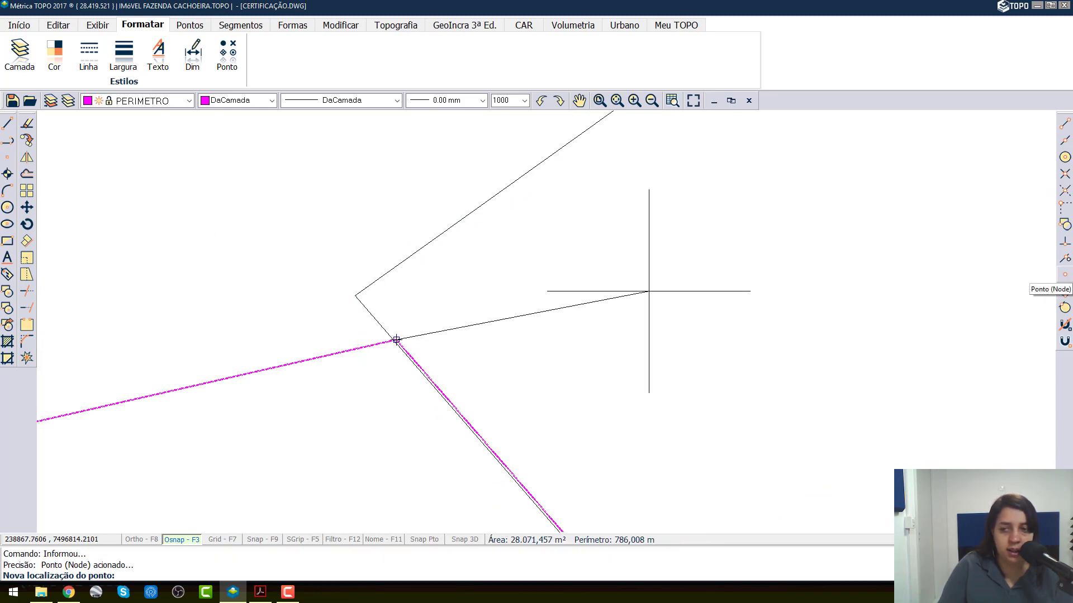
pyautogui.click(355, 296)
pyautogui.scroll(-2, 378, 261)
pyautogui.click(338, 277)
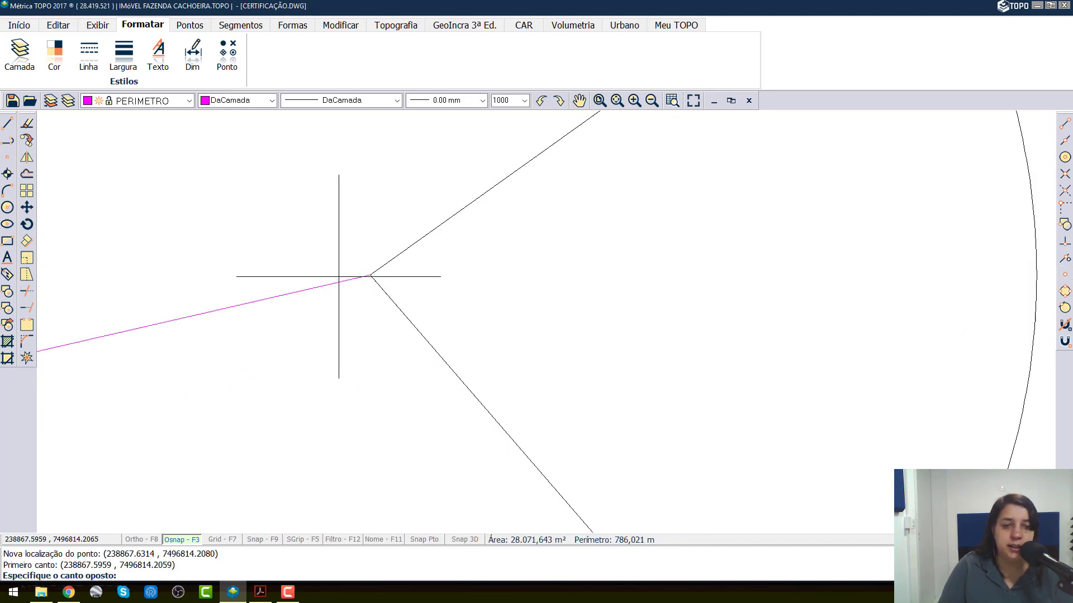
# Step: Check the PERIMETRO polyline's vertices at SIGEF points AK8-V-K713 and AK8-M-C936, and save the project
pyautogui.click(325, 286)
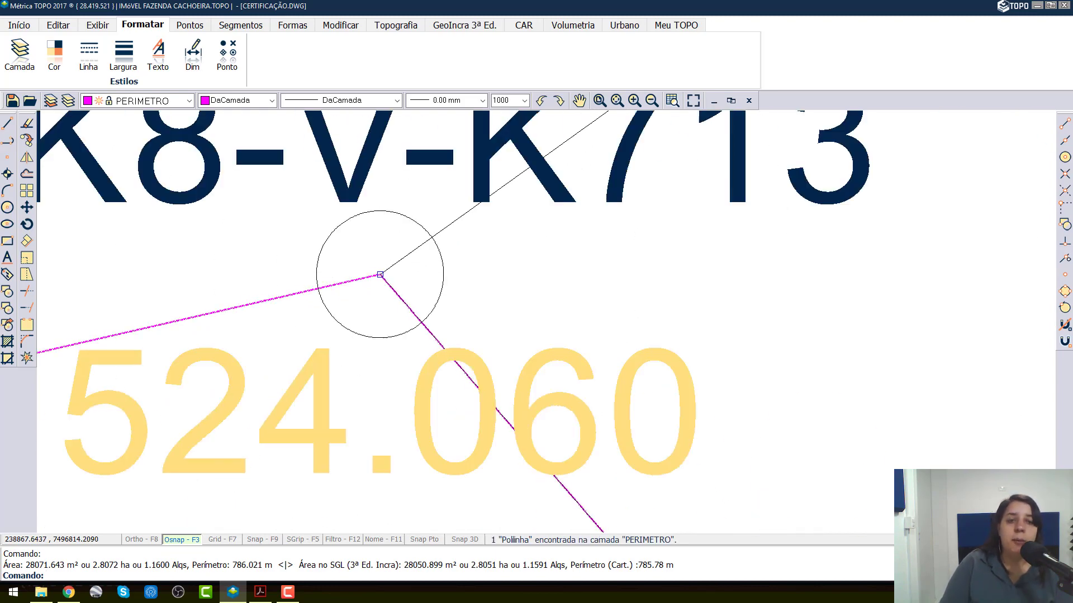
pyautogui.scroll(-5, 380, 272)
pyautogui.scroll(10, 415, 306)
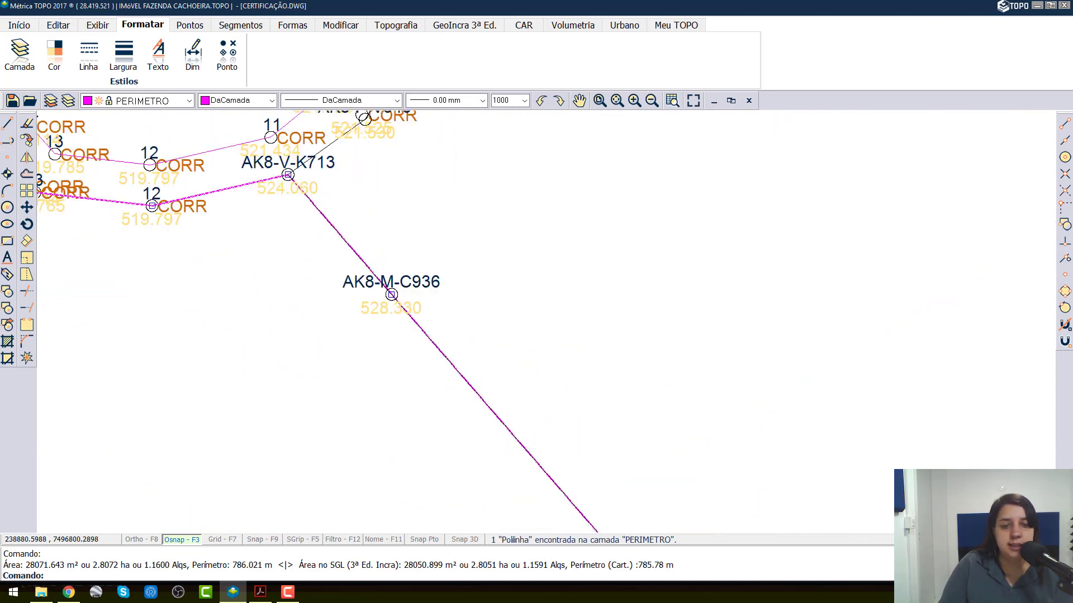
pyautogui.scroll(-8, 378, 319)
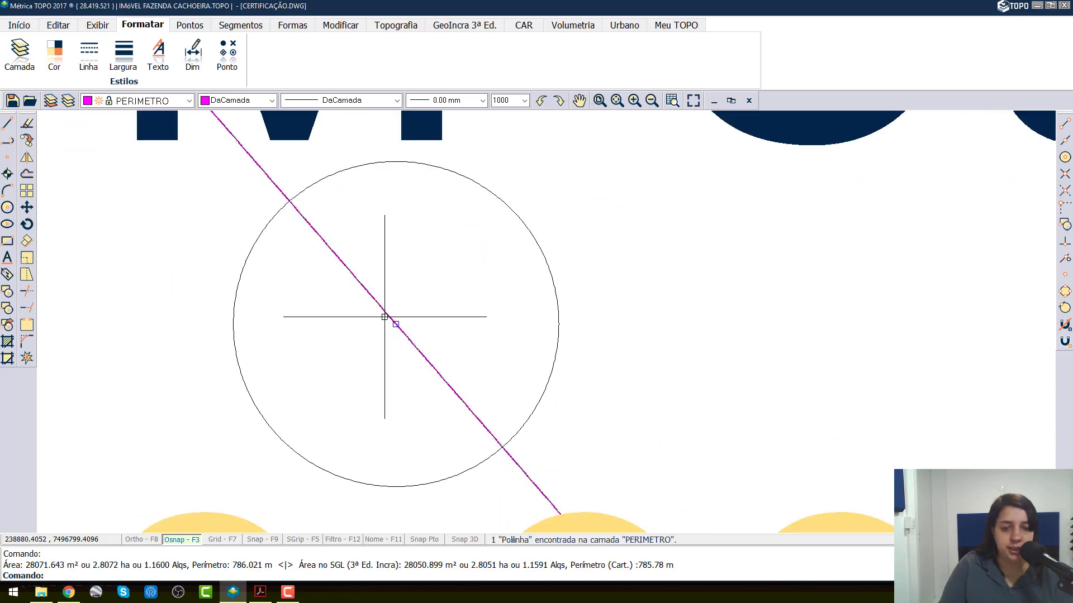
pyautogui.scroll(-2, 376, 268)
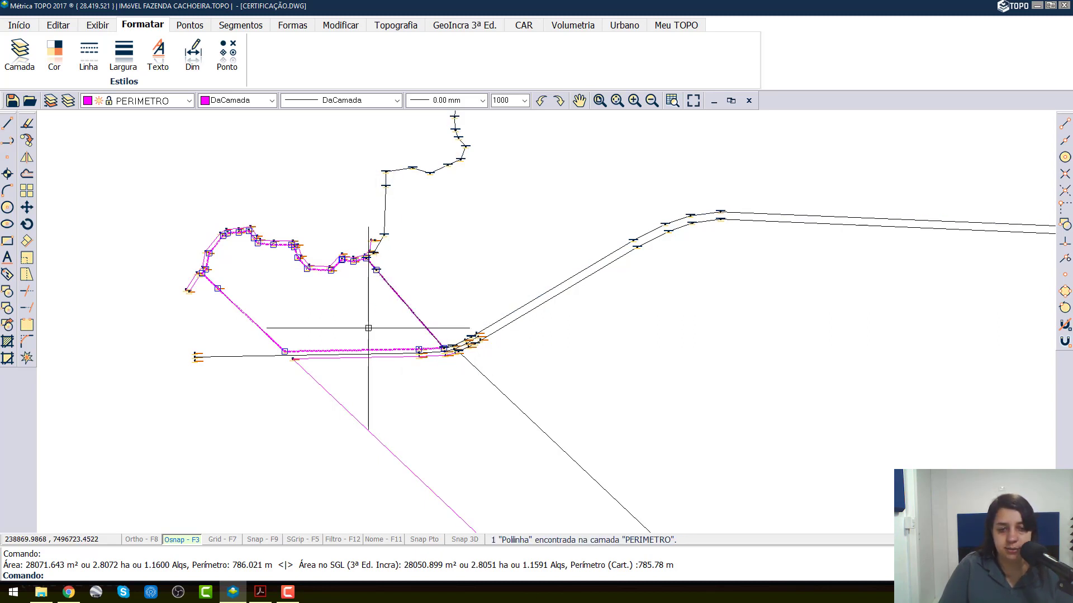
pyautogui.press('Escape')
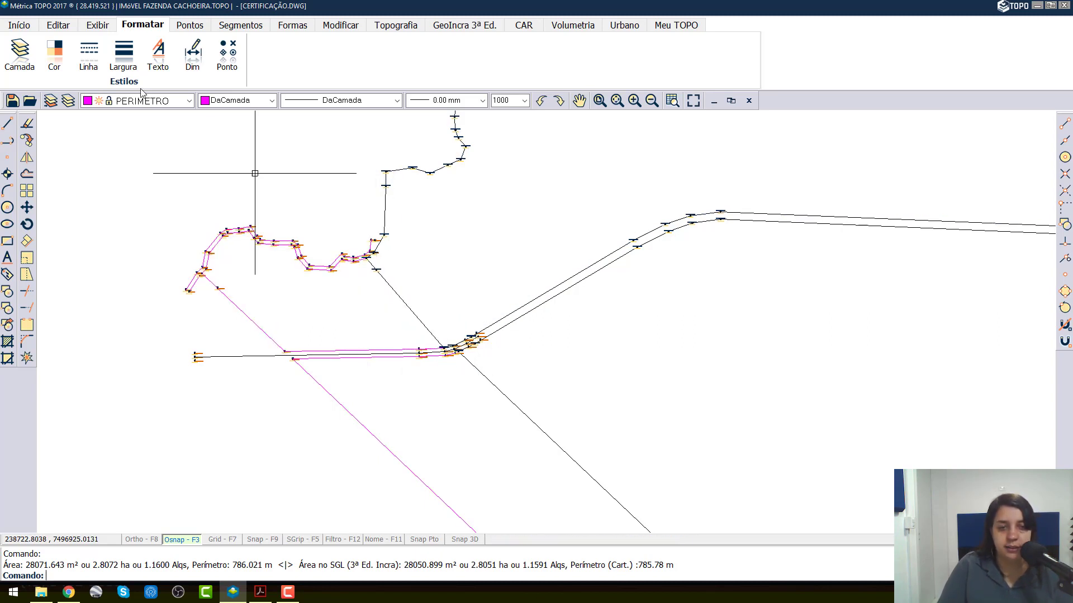
pyautogui.click(12, 100)
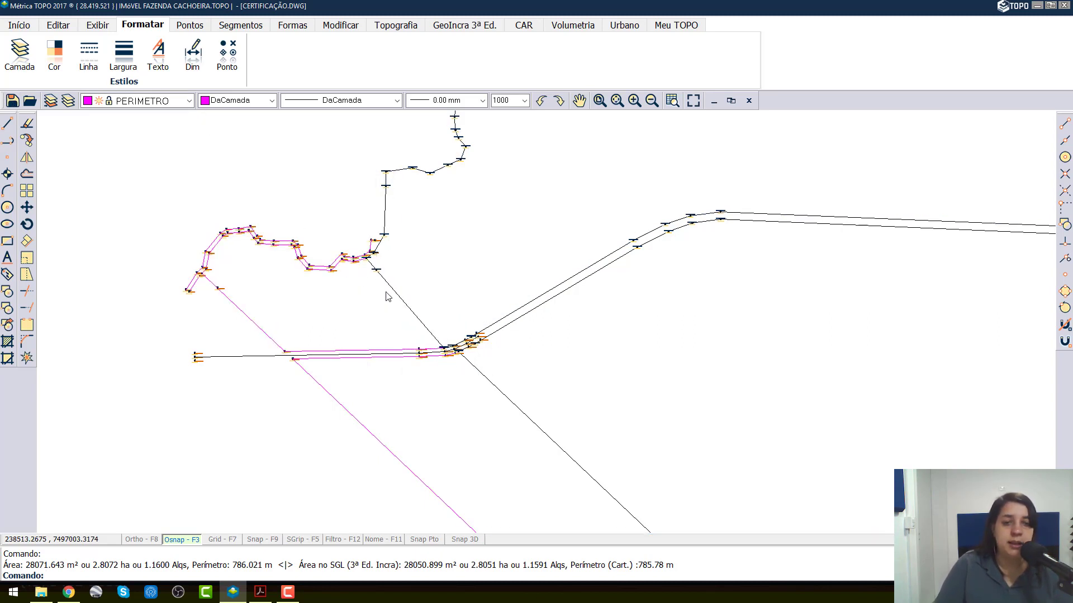
# Step: Inspect up close how the PERIMETRO line and SIGEF boundary meet at AK8-V-K713 and along to AK8-M-C936
pyautogui.scroll(2, 368, 262)
pyautogui.scroll(1, 368, 262)
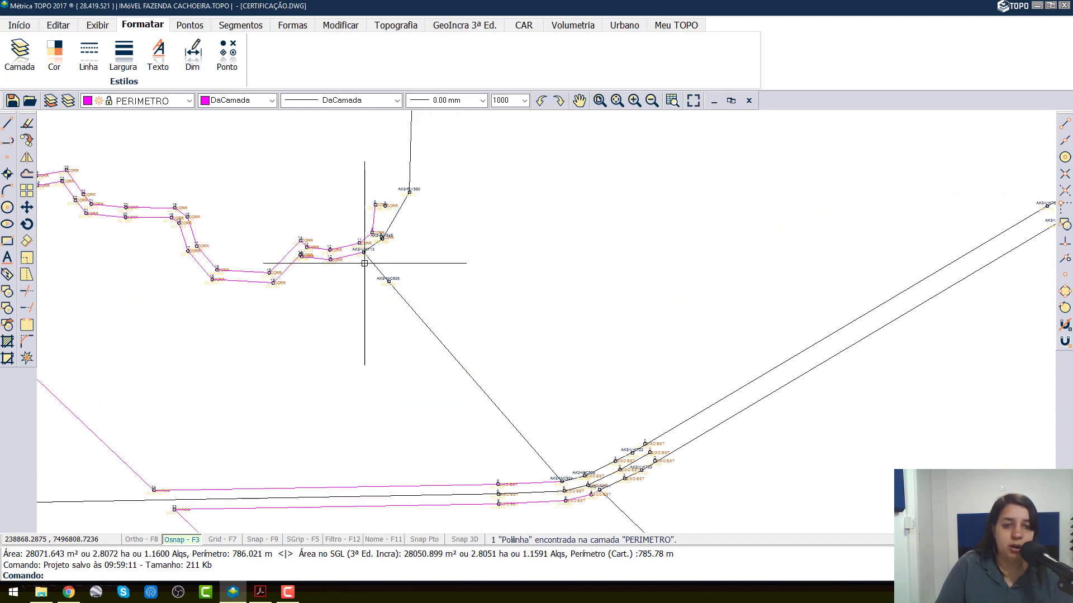
pyautogui.scroll(2, 364, 268)
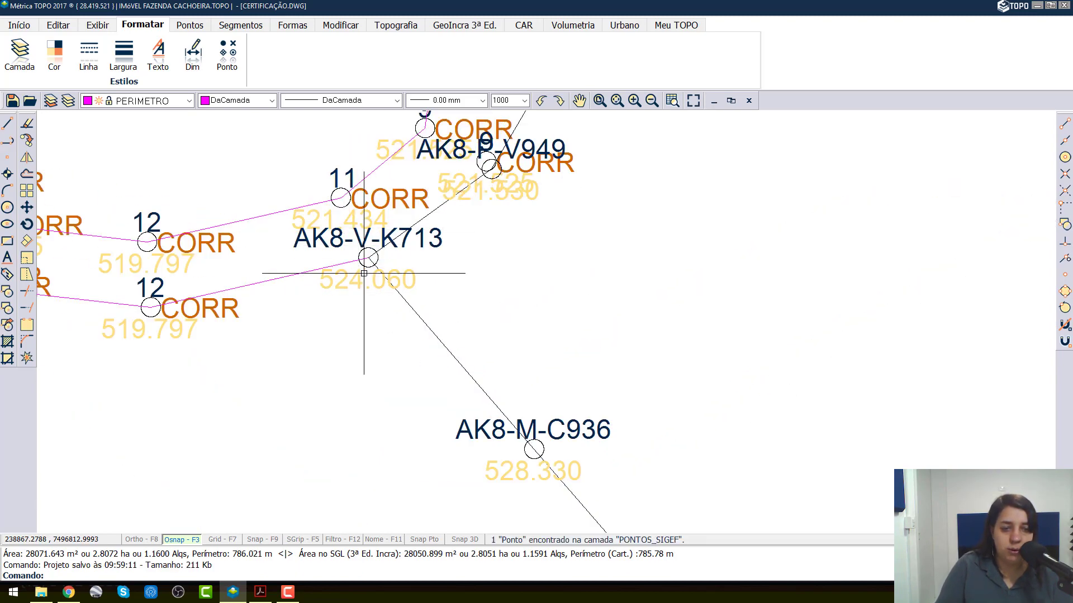
pyautogui.scroll(5, 370, 261)
pyautogui.scroll(1, 414, 270)
pyautogui.scroll(-10, 414, 270)
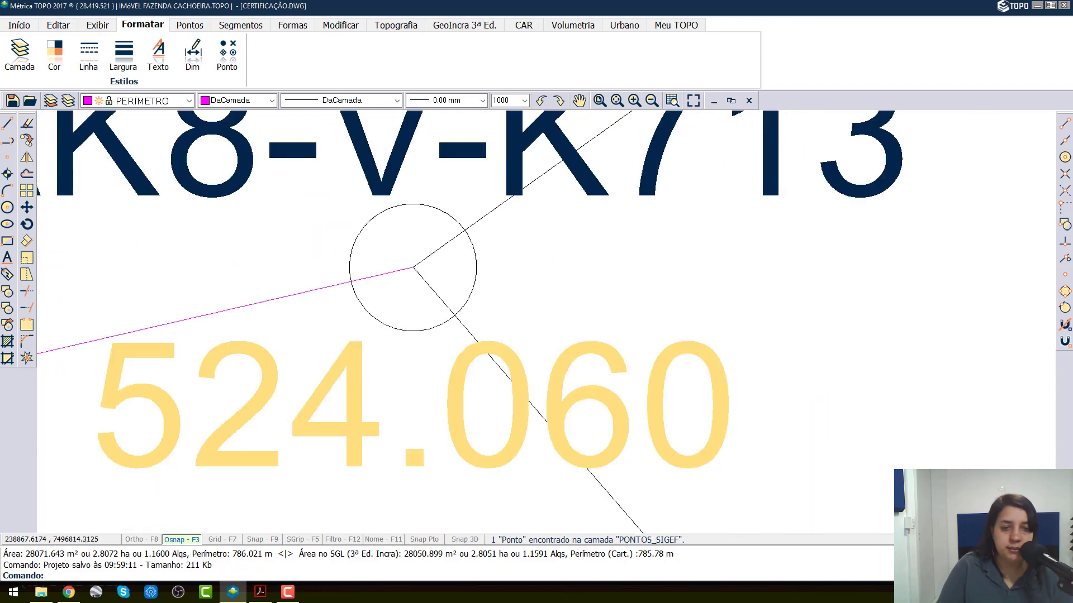
pyautogui.scroll(5, 477, 308)
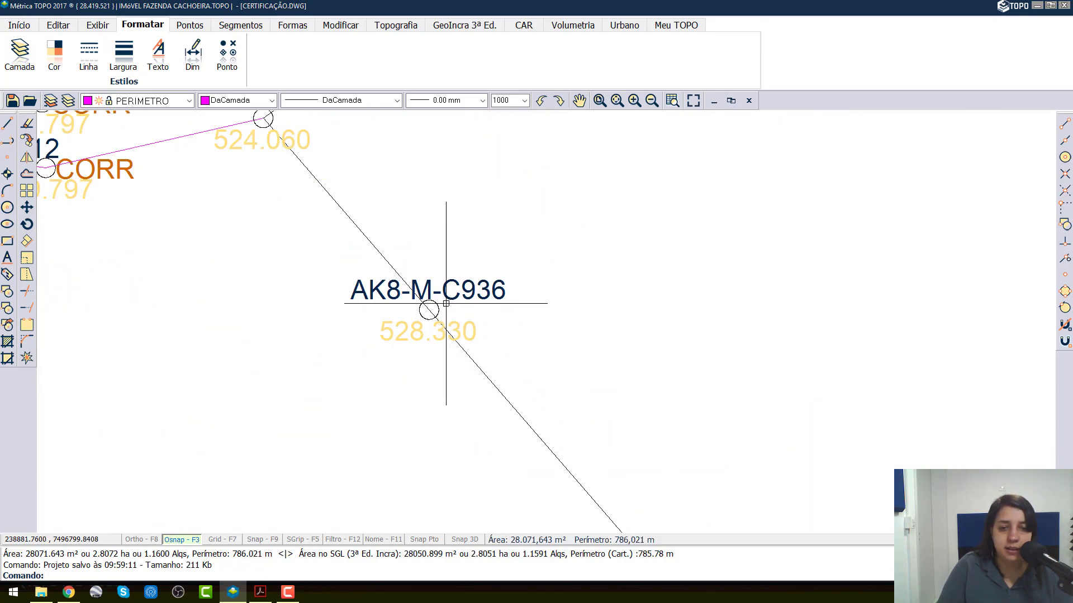
pyautogui.scroll(-8, 363, 342)
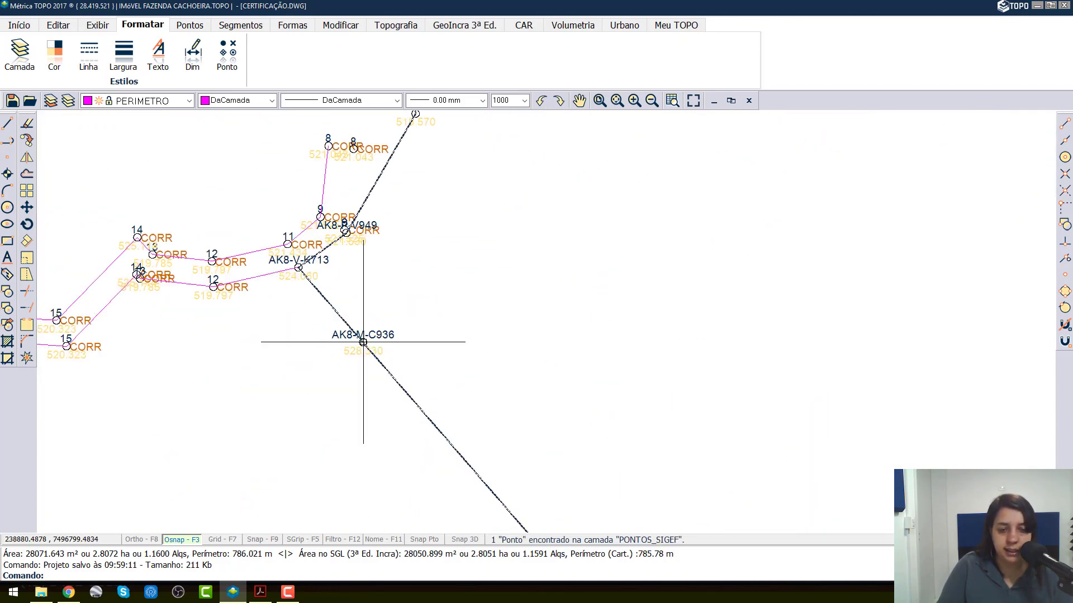
# Step: Examine the PERIMETRO corners on both sides of the road, at SIGEF points AK8-M-C934 and AK8-V-K711
pyautogui.scroll(6, 400, 394)
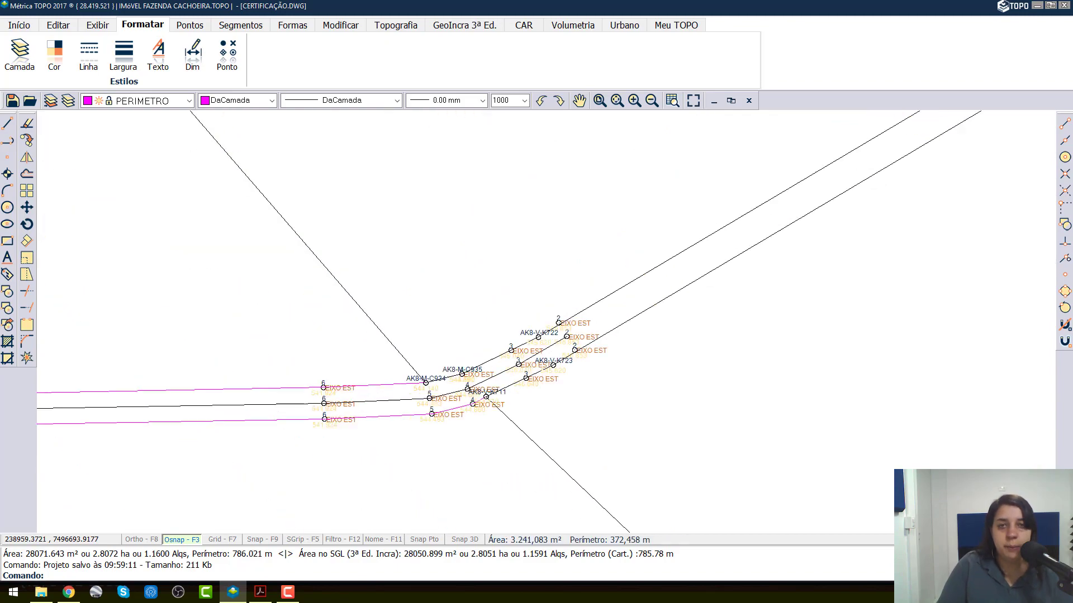
pyautogui.scroll(7, 440, 374)
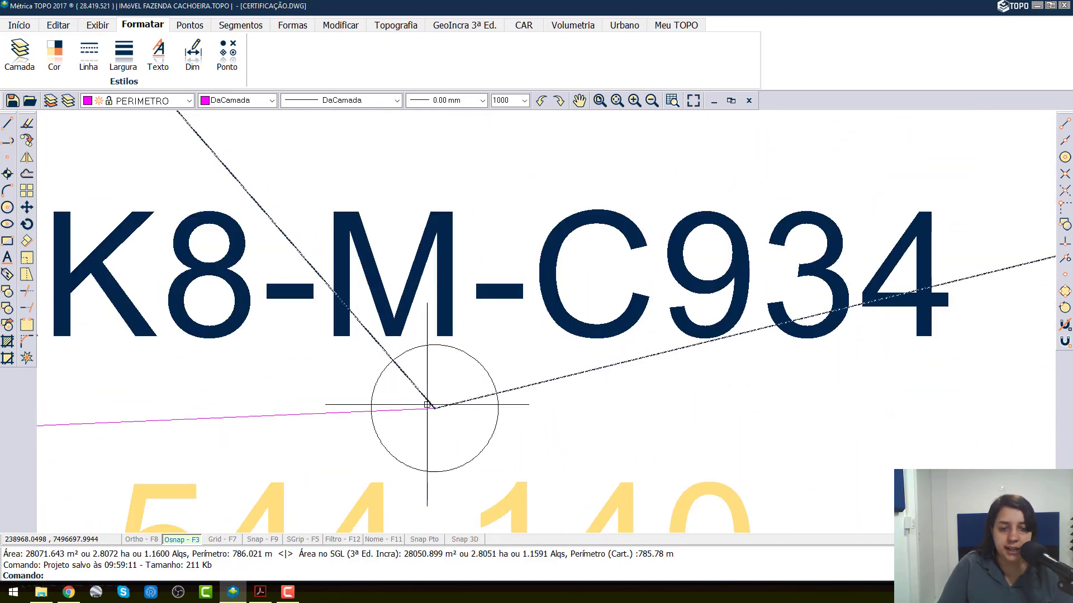
pyautogui.scroll(-8, 433, 411)
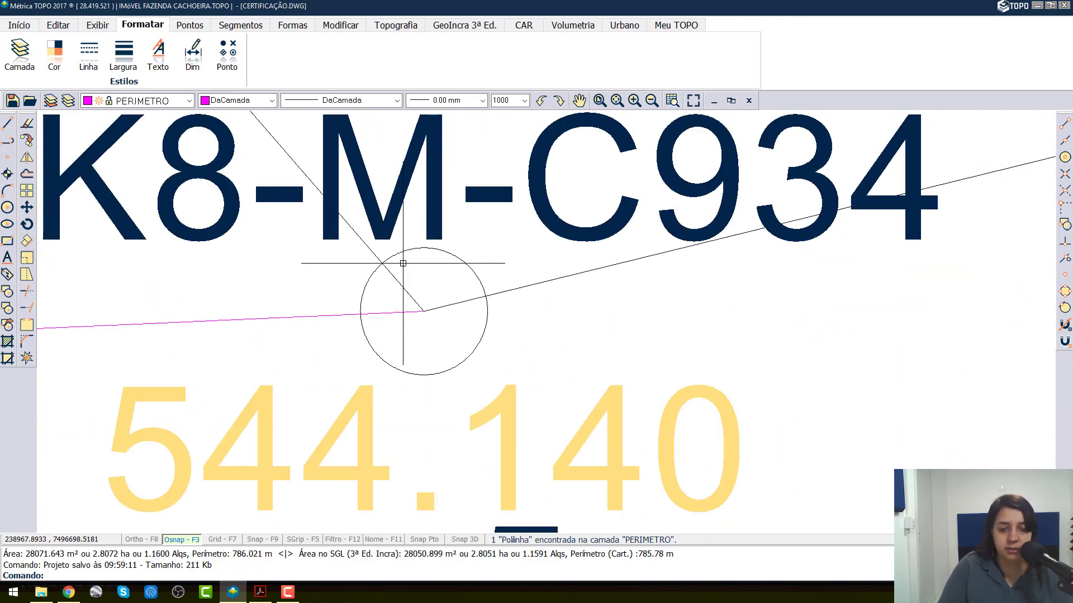
pyautogui.scroll(8, 551, 263)
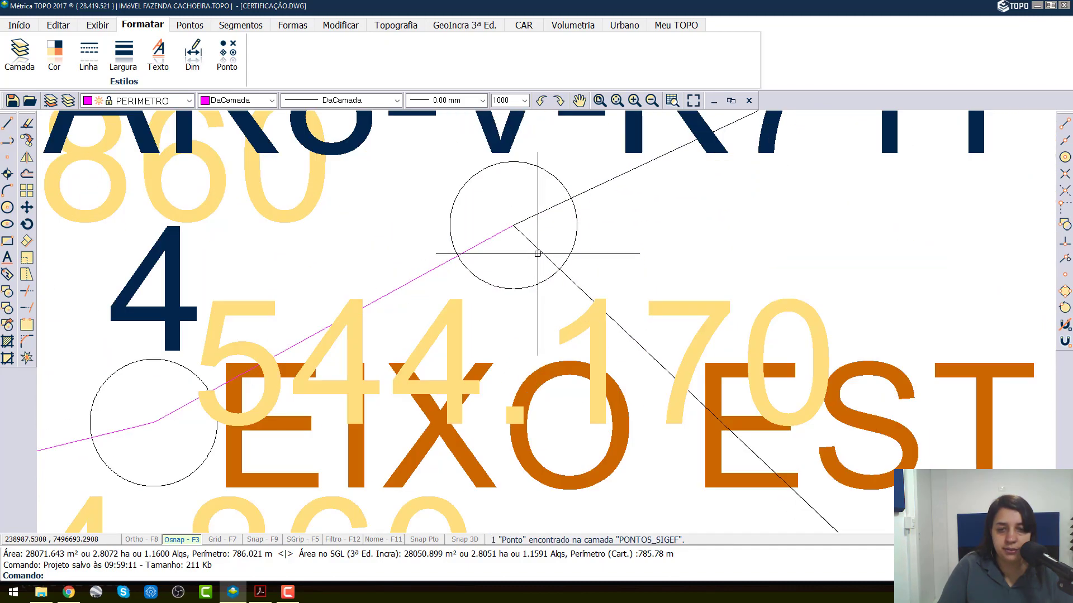
pyautogui.scroll(-8, 378, 212)
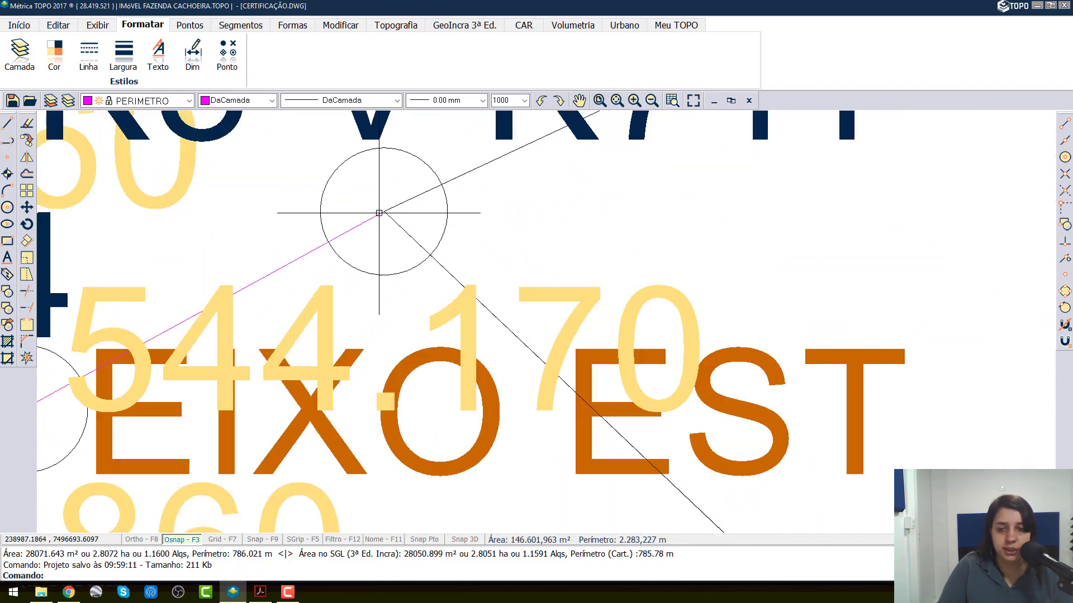
pyautogui.scroll(-4, 378, 212)
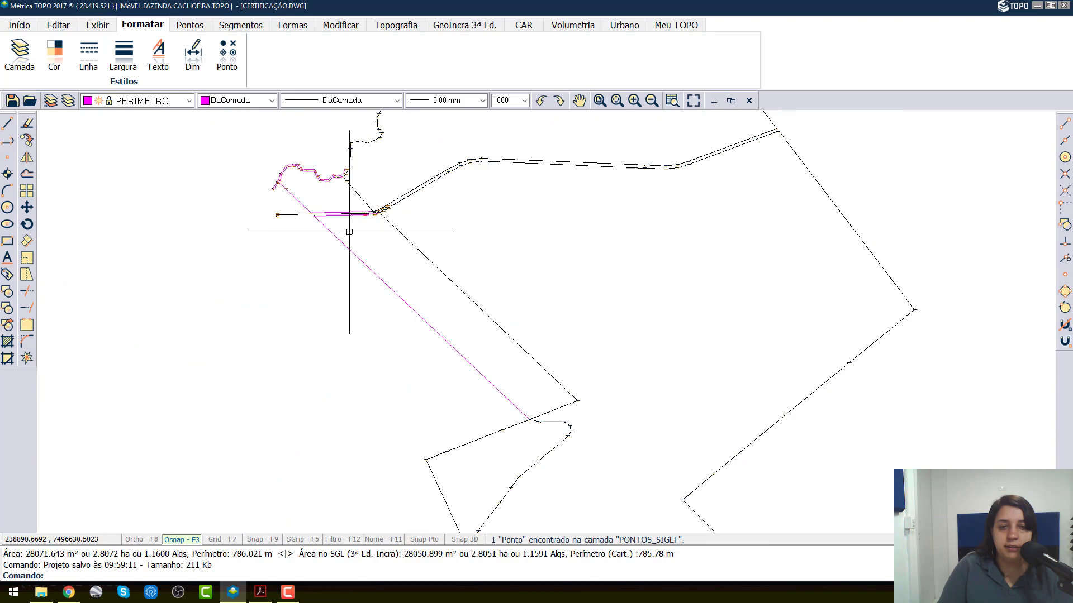
# Step: Select the POLIGONO_SIGEF parcel south of the road and check its far southeastern corner vertex against the PERIMETRO line
pyautogui.click(420, 254)
pyautogui.scroll(6, 568, 395)
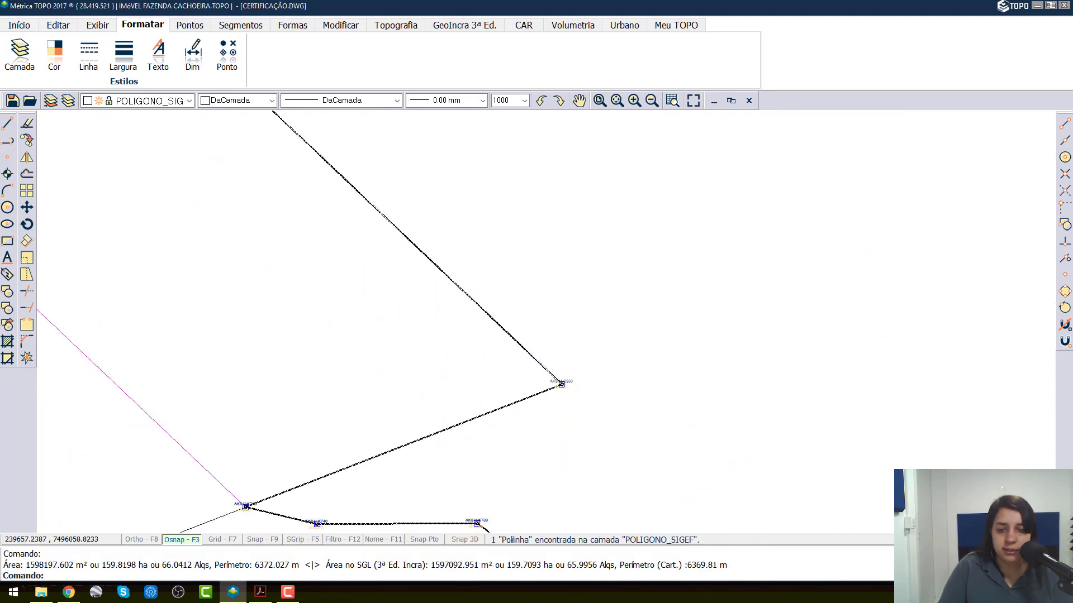
pyautogui.scroll(5, 503, 302)
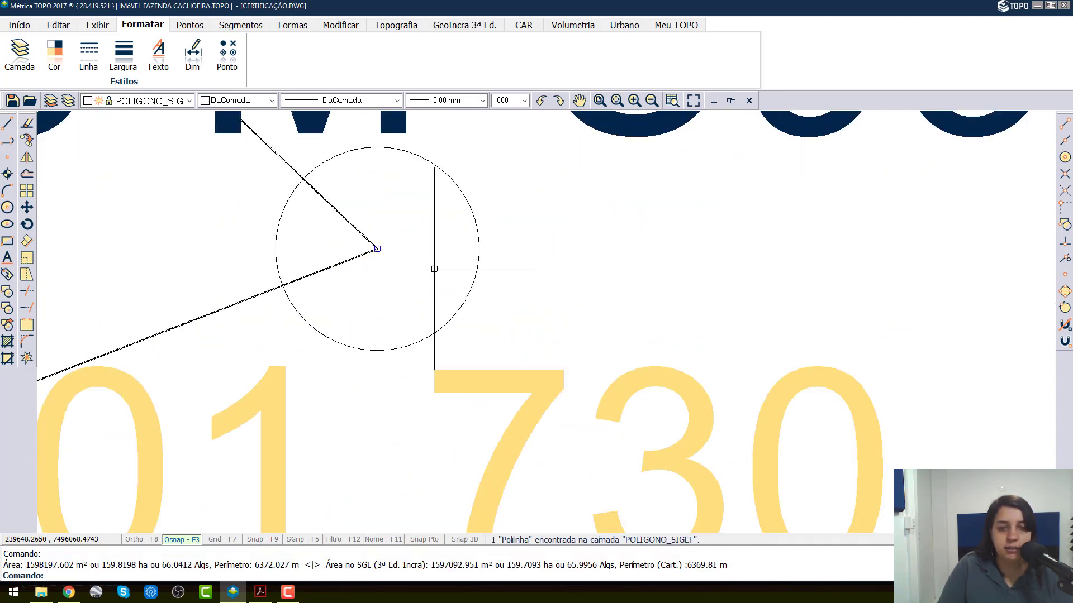
pyautogui.scroll(5, 379, 244)
pyautogui.press('Escape')
pyautogui.scroll(-5, 364, 293)
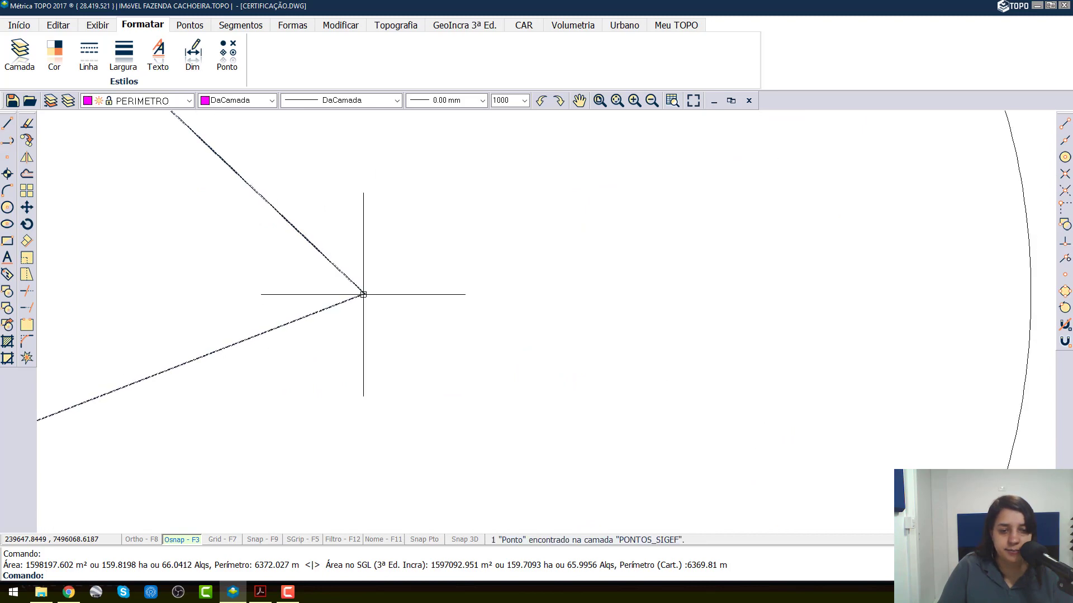
pyautogui.scroll(-6, 364, 290)
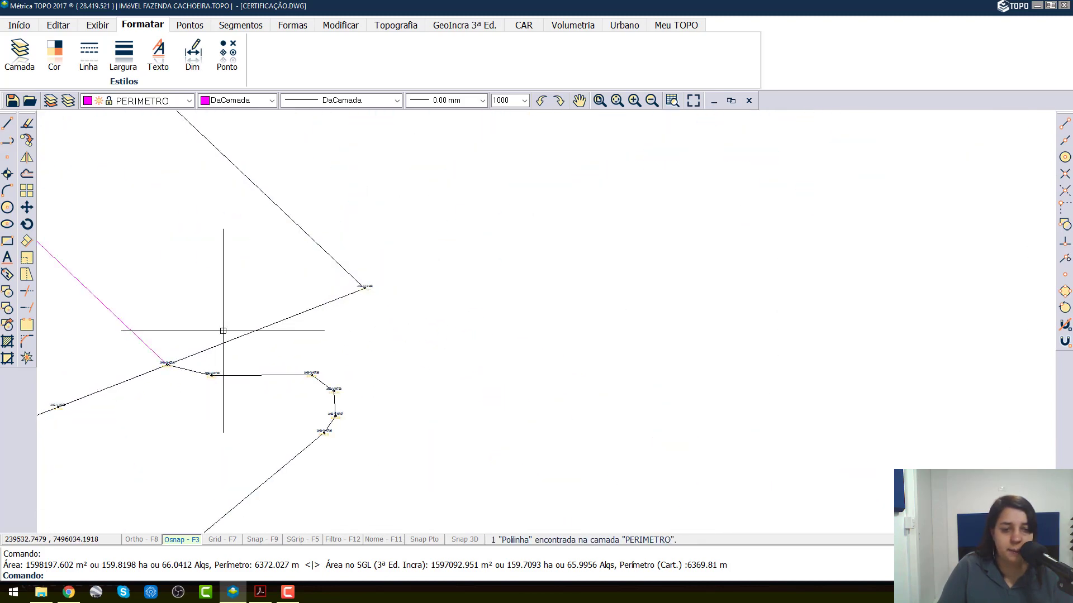
# Step: Check the PERIMETRO vertex at SIGEF point AK8-V-K710 and save the project
pyautogui.scroll(4, 141, 369)
pyautogui.scroll(-1, 235, 391)
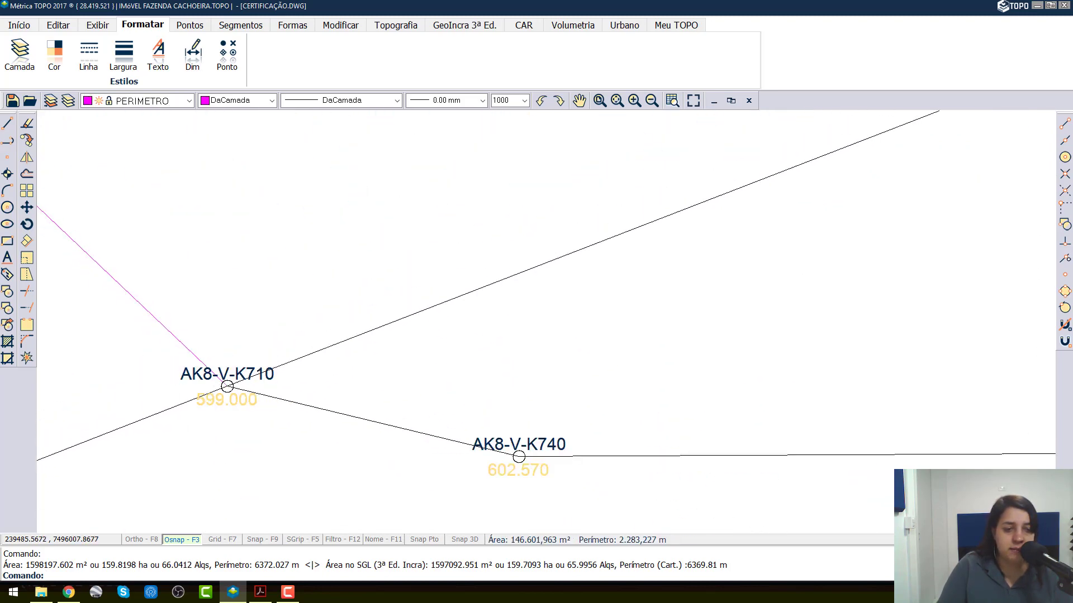
pyautogui.scroll(1, 245, 389)
pyautogui.scroll(2, 246, 389)
pyautogui.scroll(-6, 479, 413)
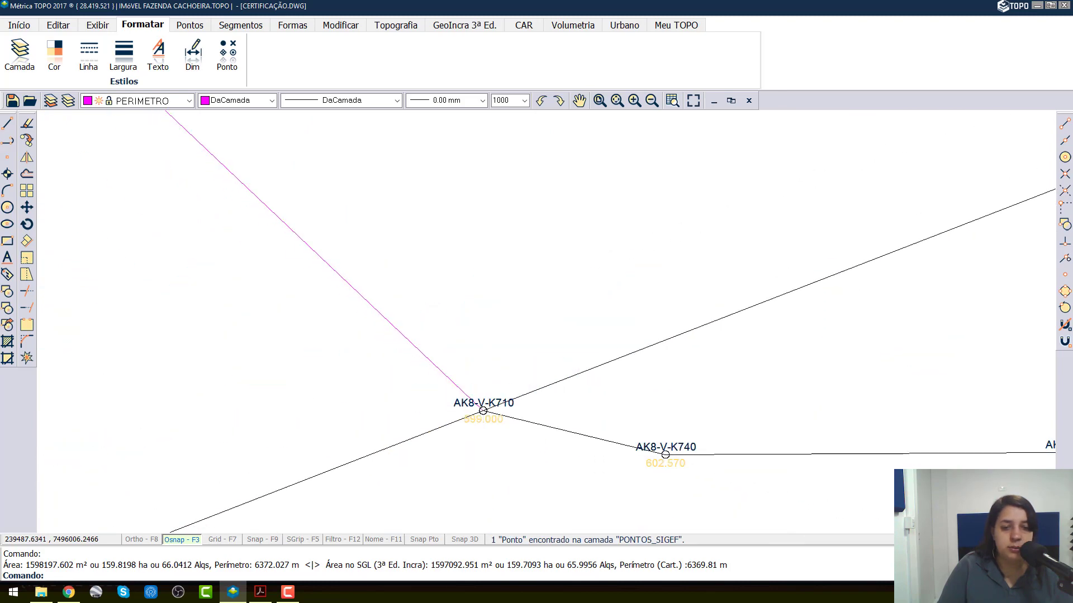
pyautogui.scroll(-2, 230, 196)
pyautogui.scroll(4, 412, 339)
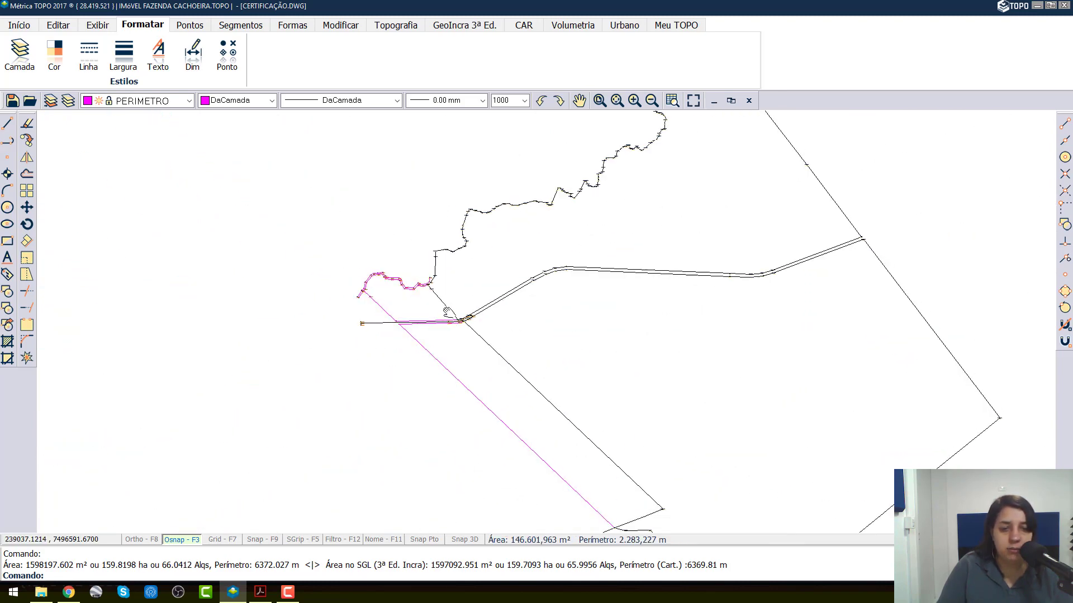
pyautogui.click(13, 101)
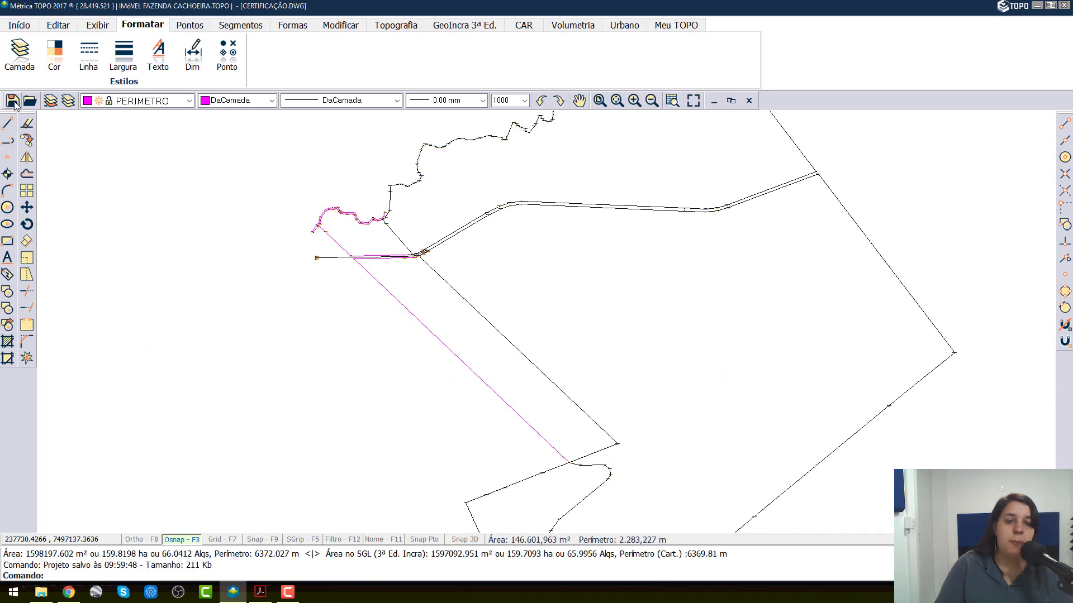